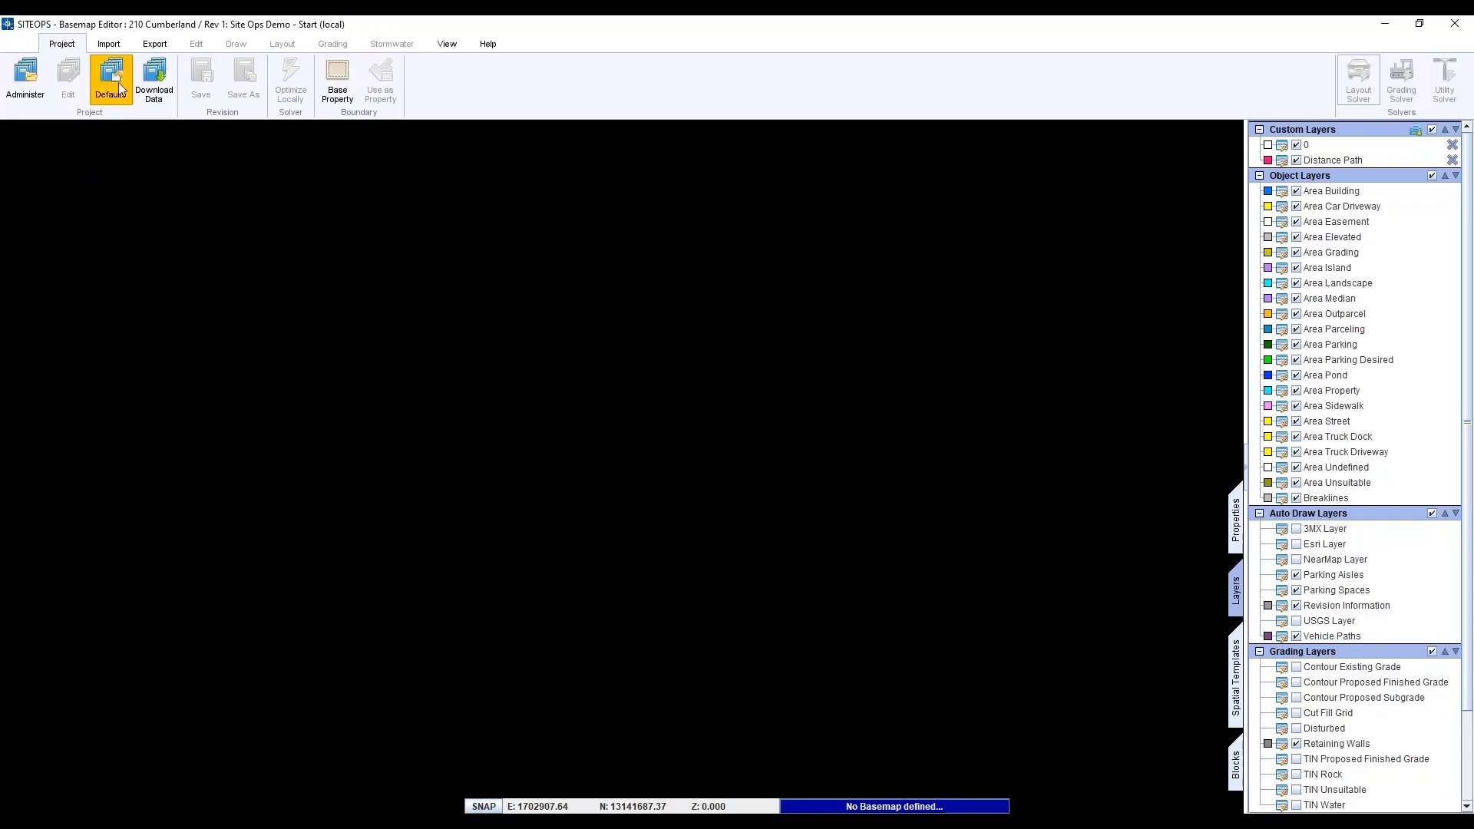
click(122, 50)
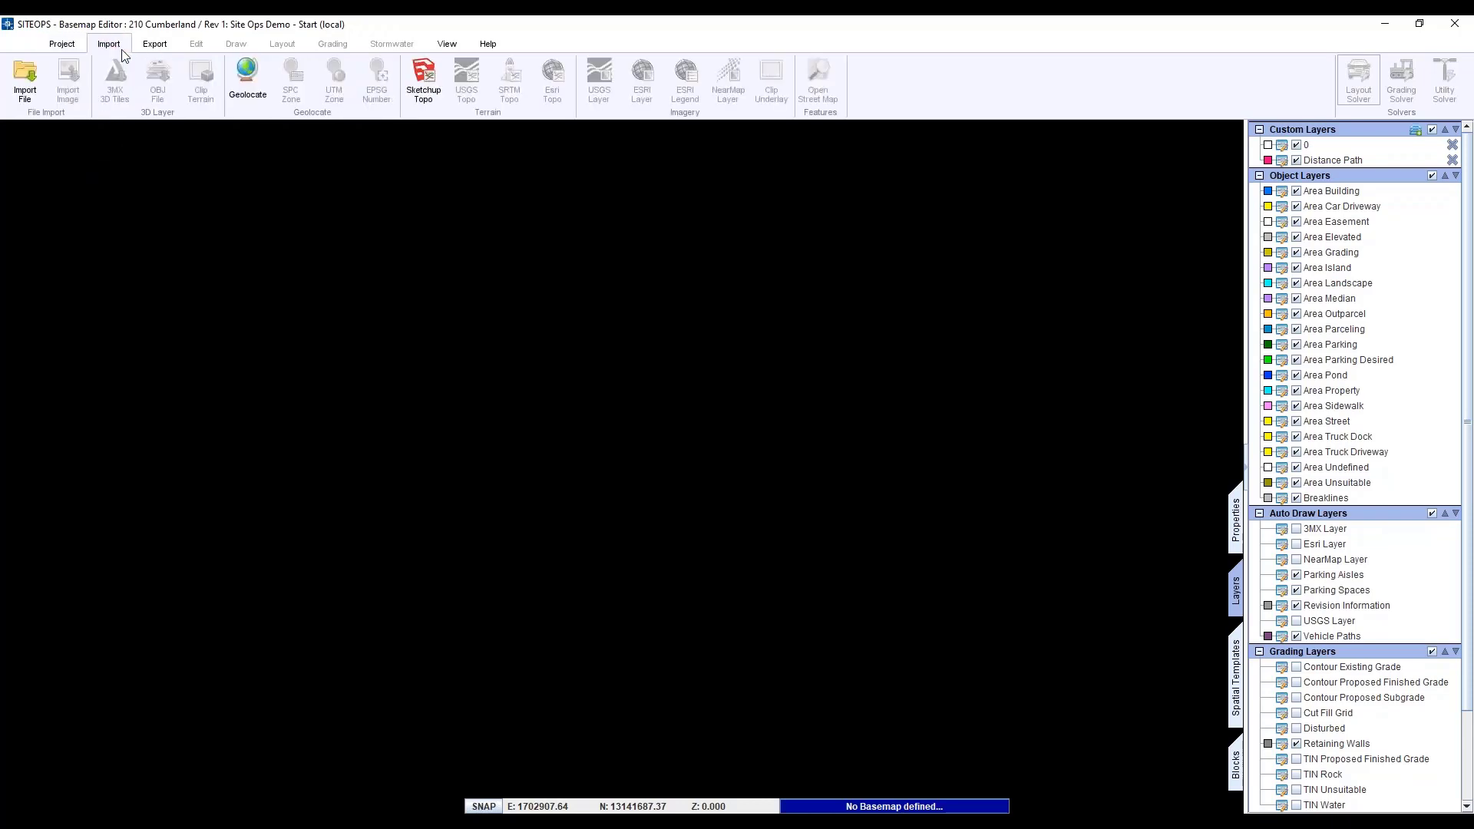
click(258, 99)
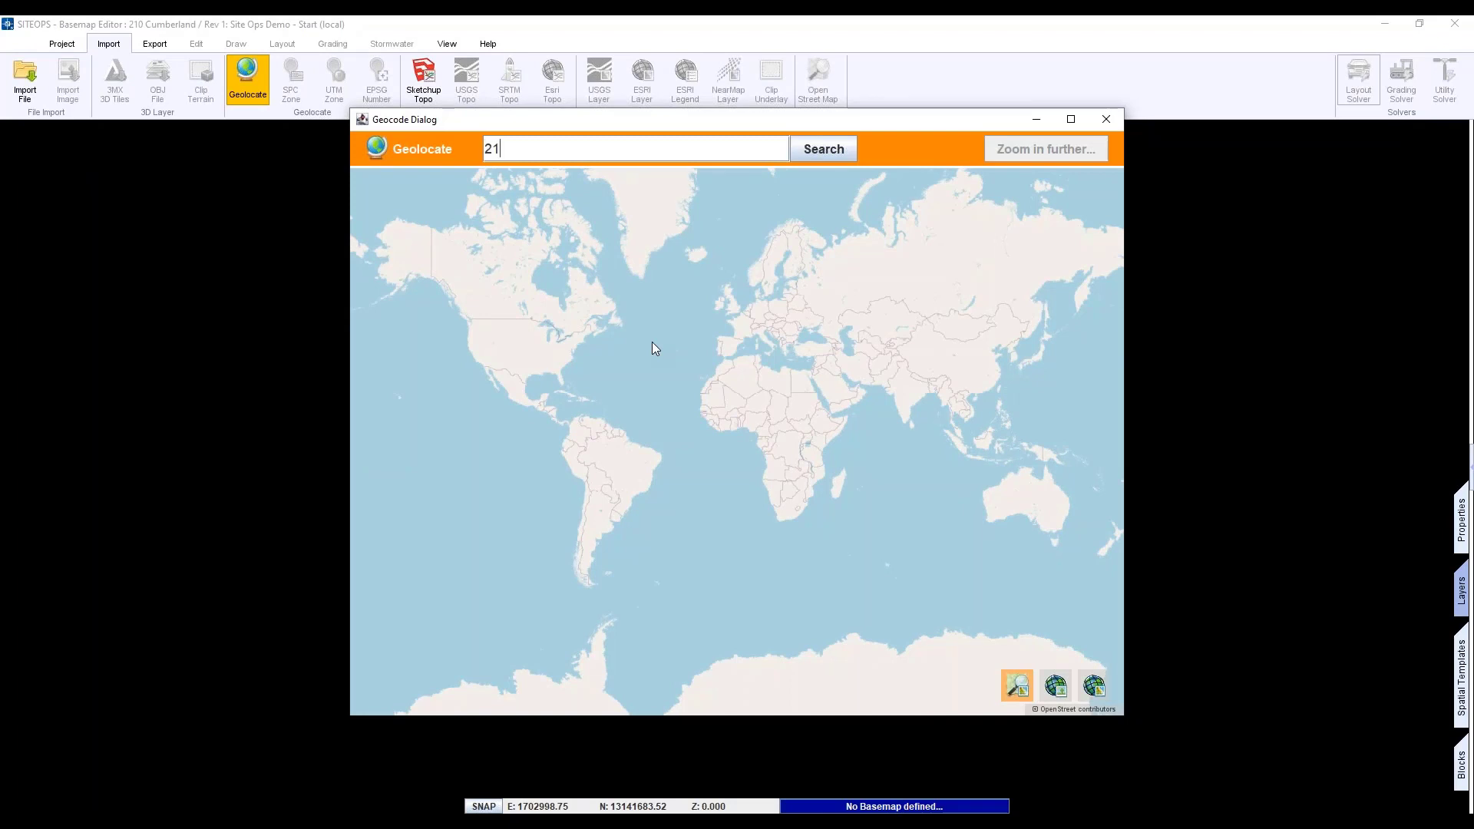
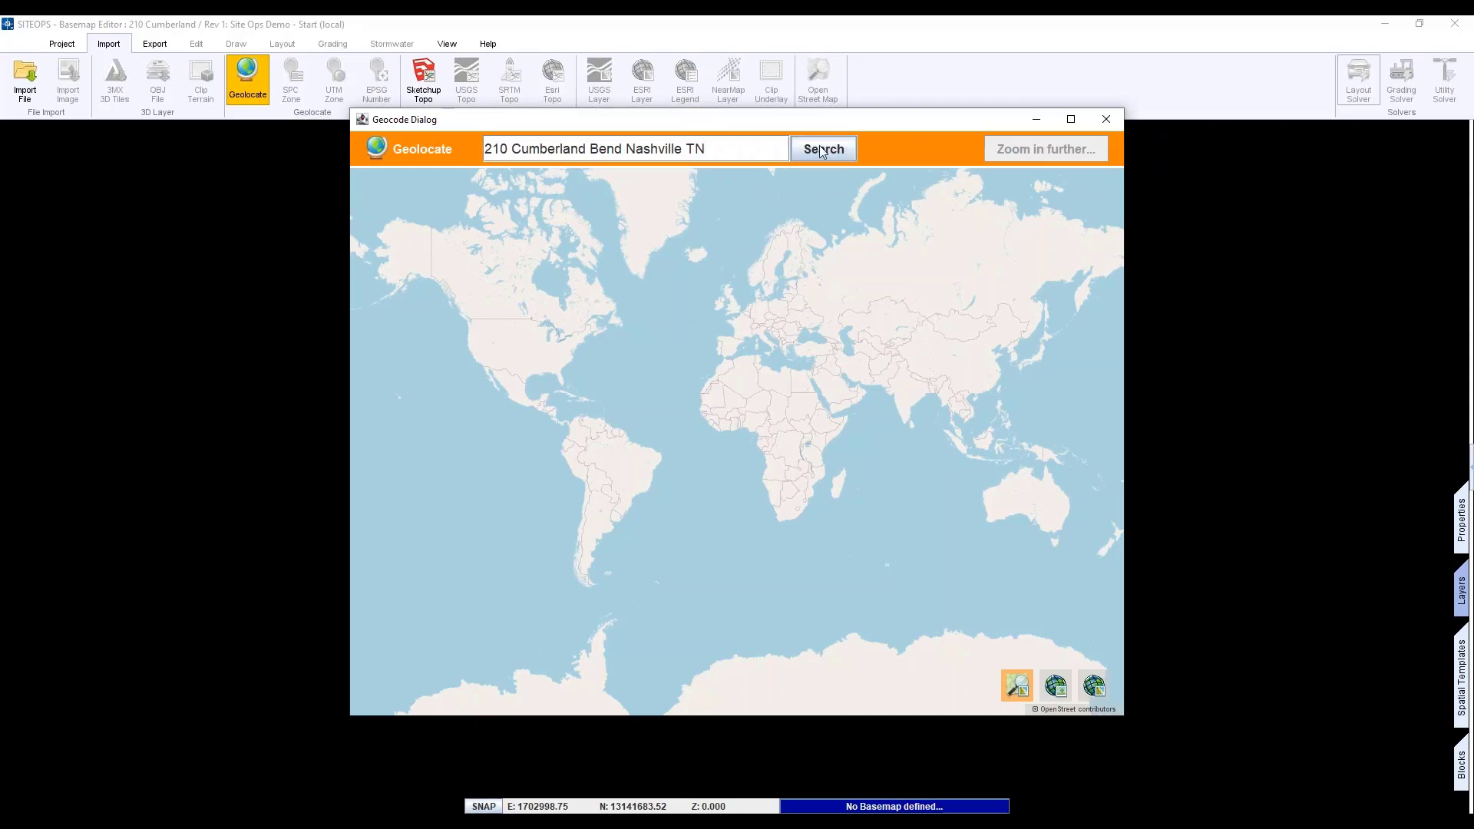
click(825, 149)
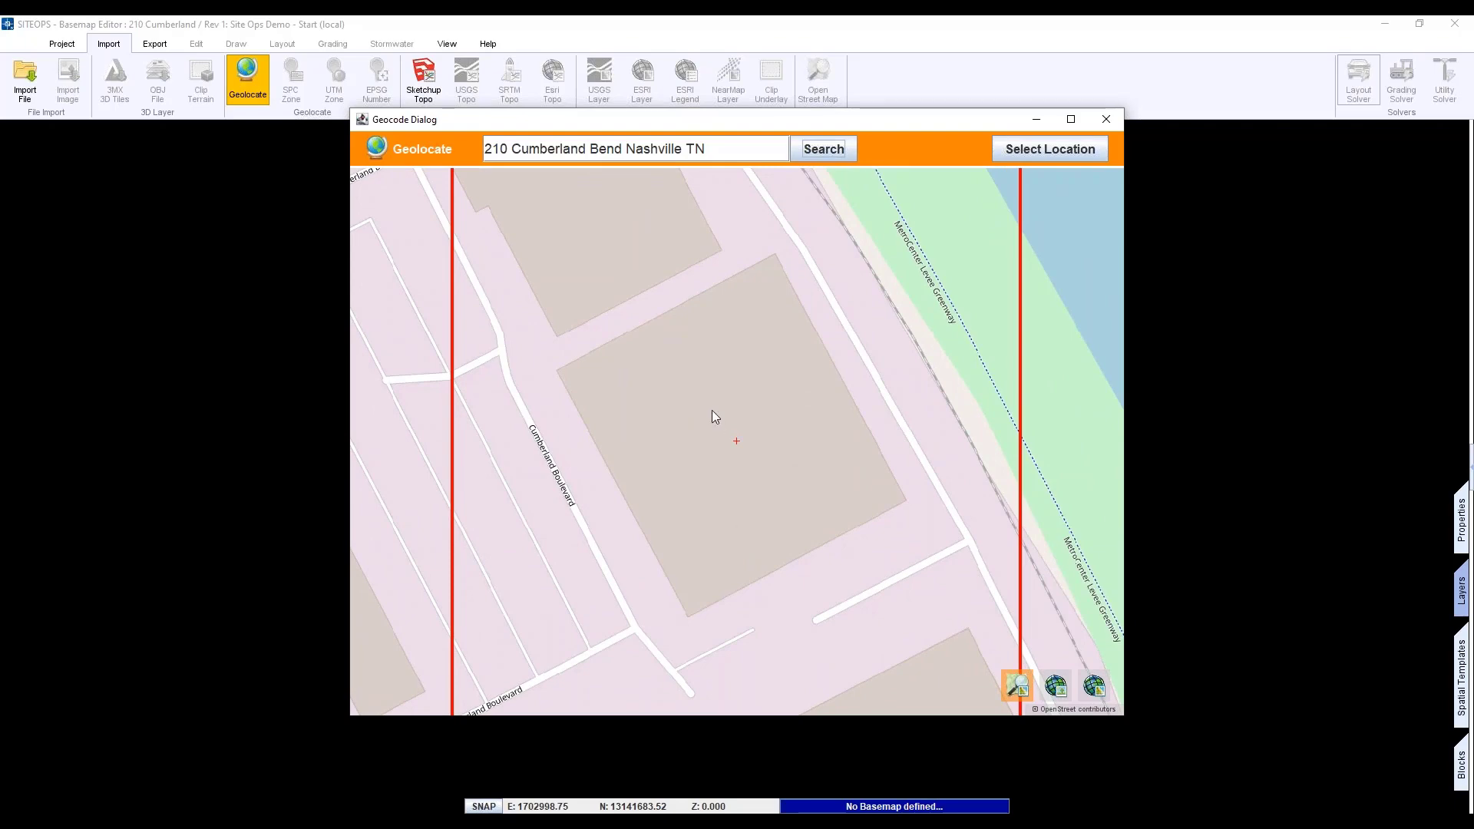
scroll(711, 410, down, 2)
scroll(712, 410, up, 1)
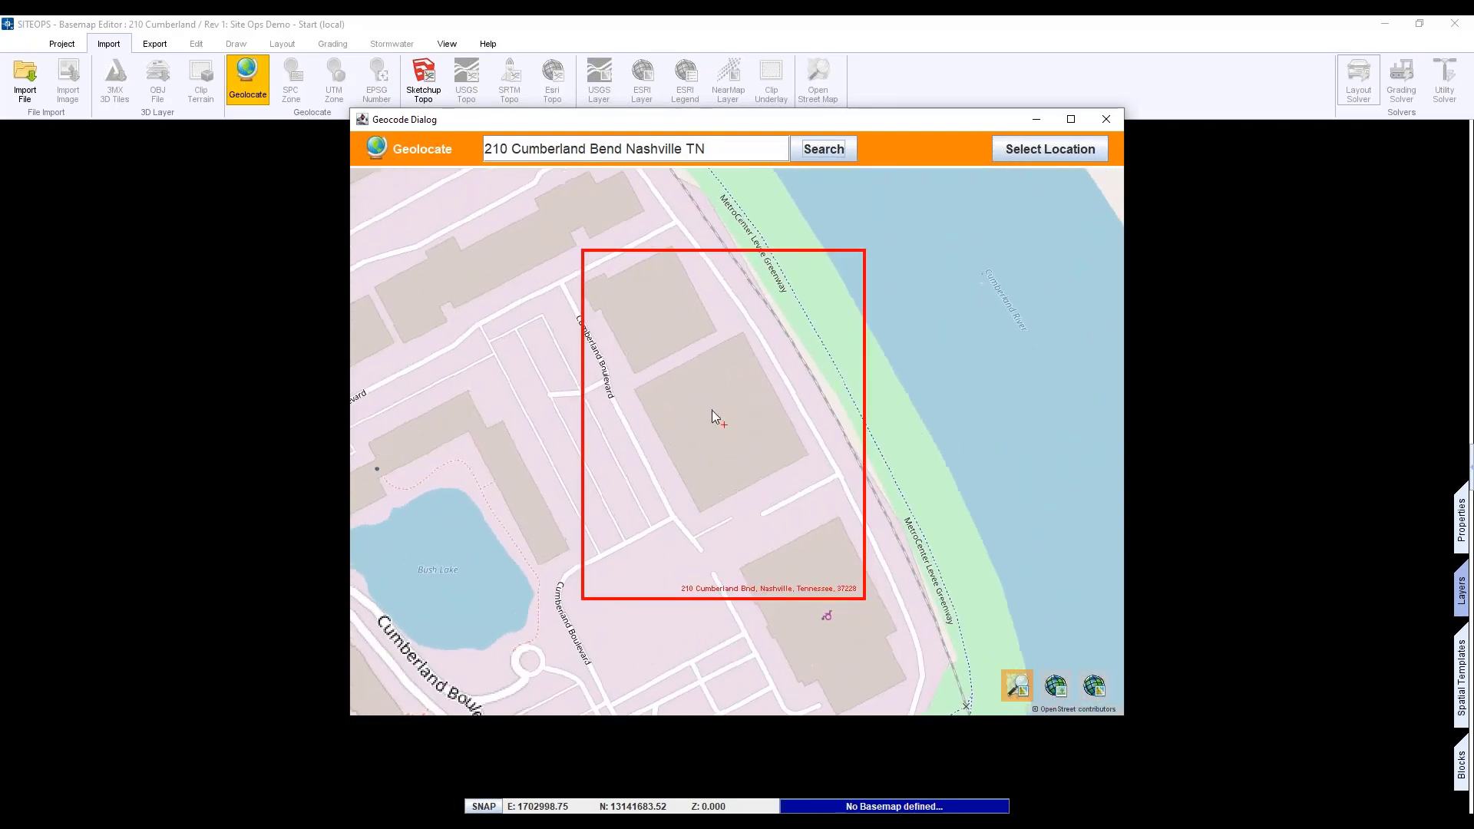
scroll(711, 410, down, 1)
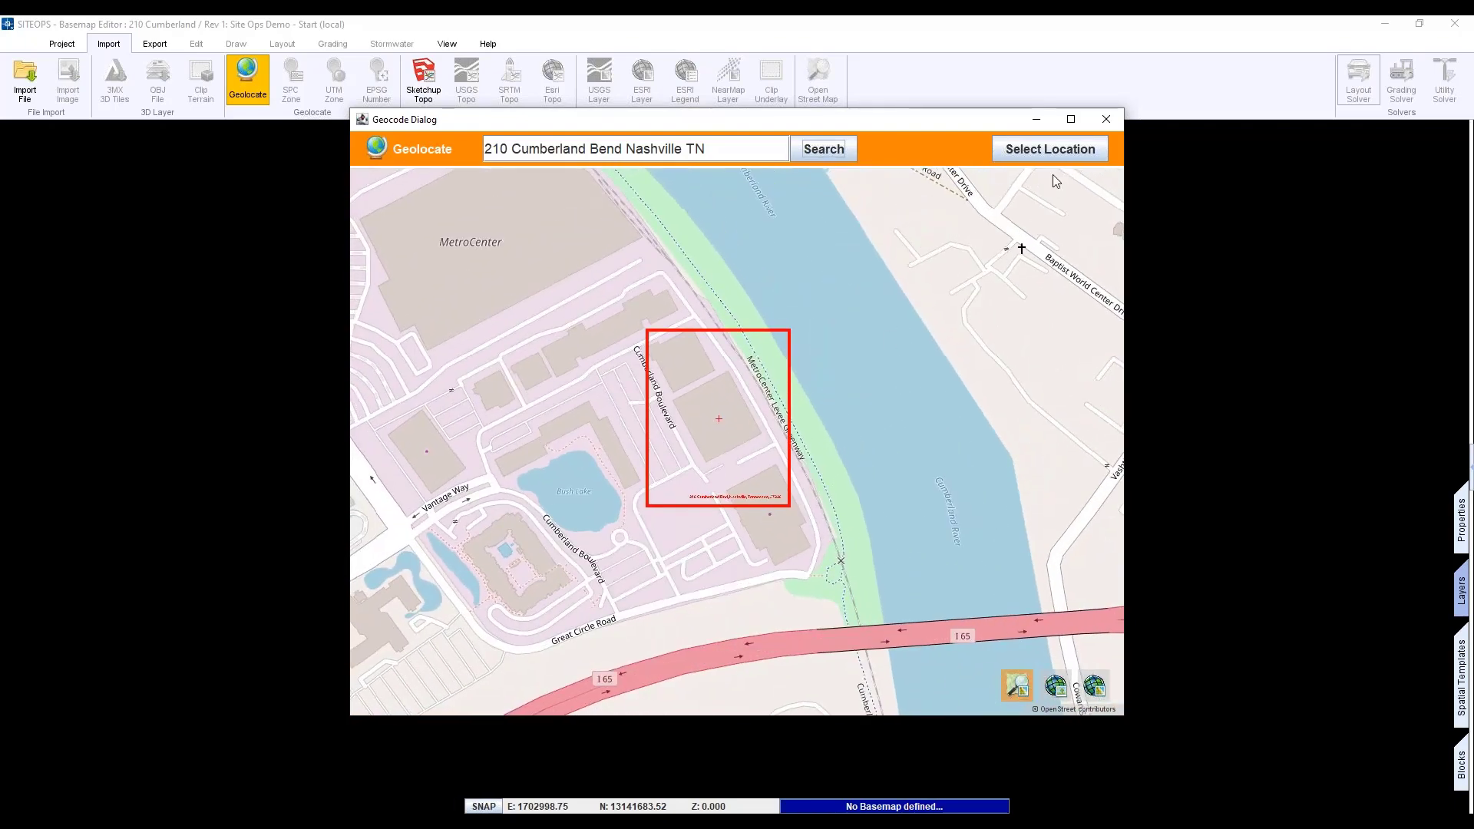
click(1051, 149)
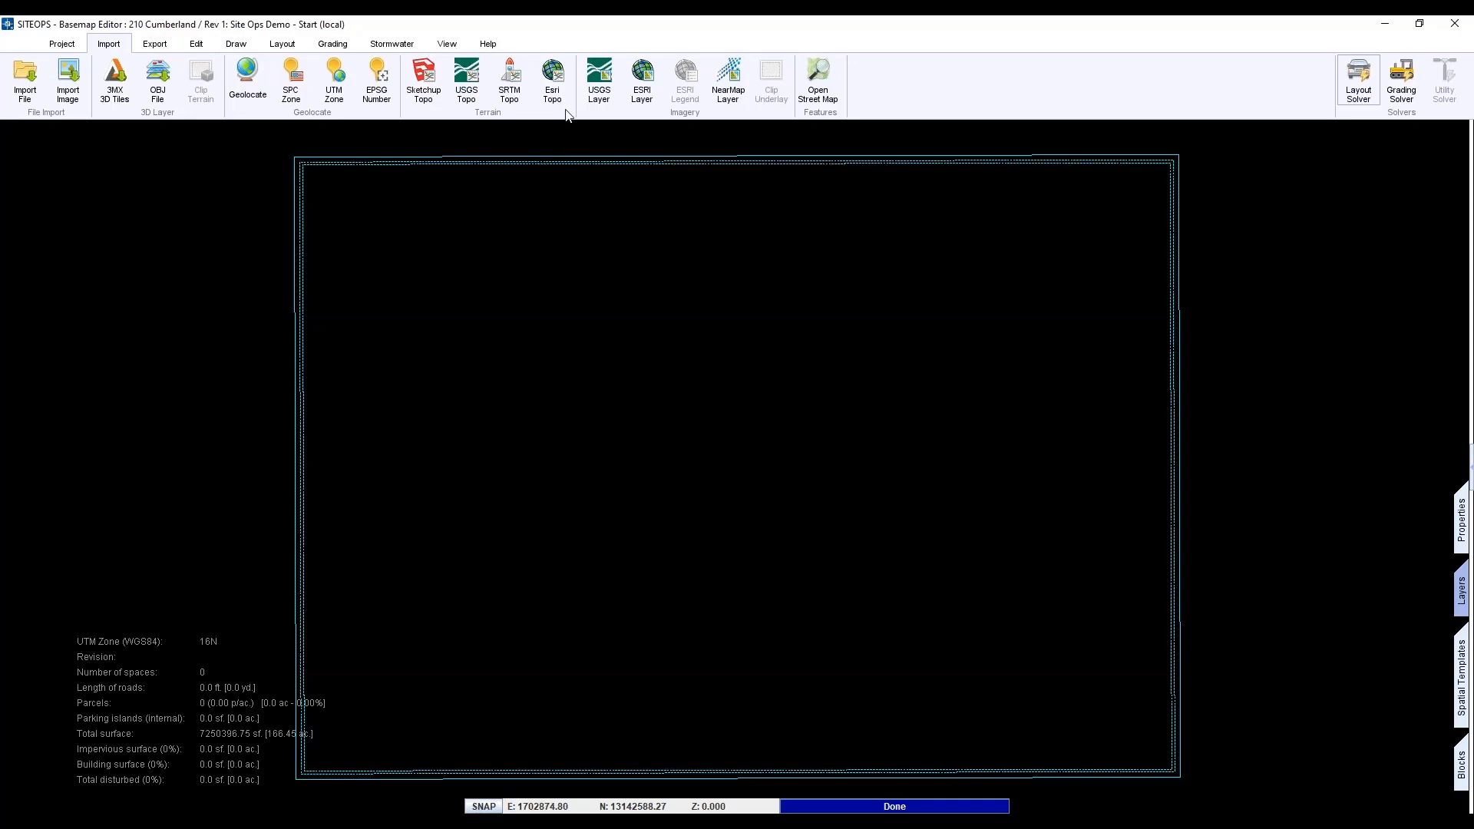
- Set the Esri World_Imagery aerial photo as the basemap
click(644, 93)
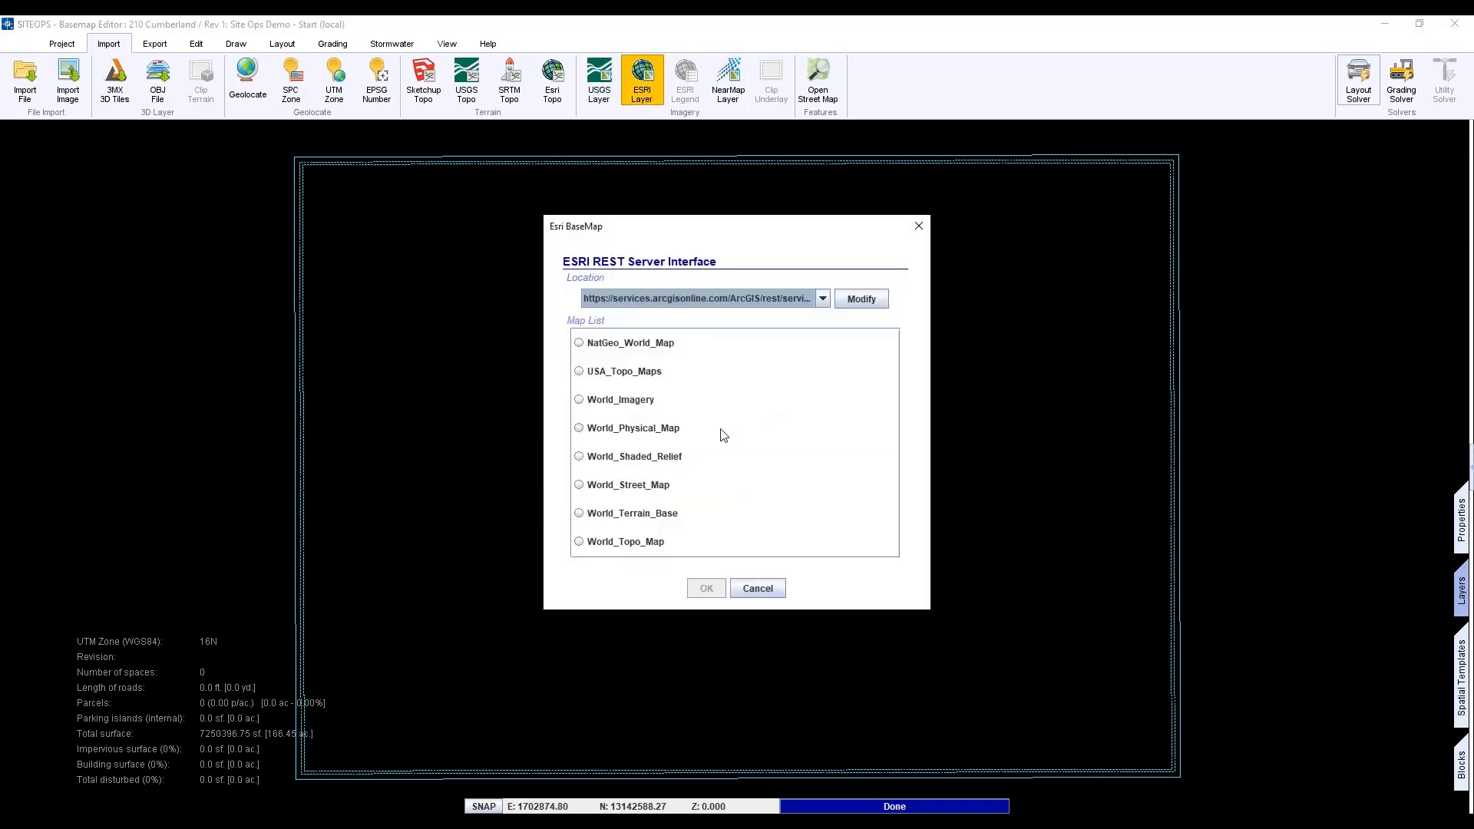
click(592, 403)
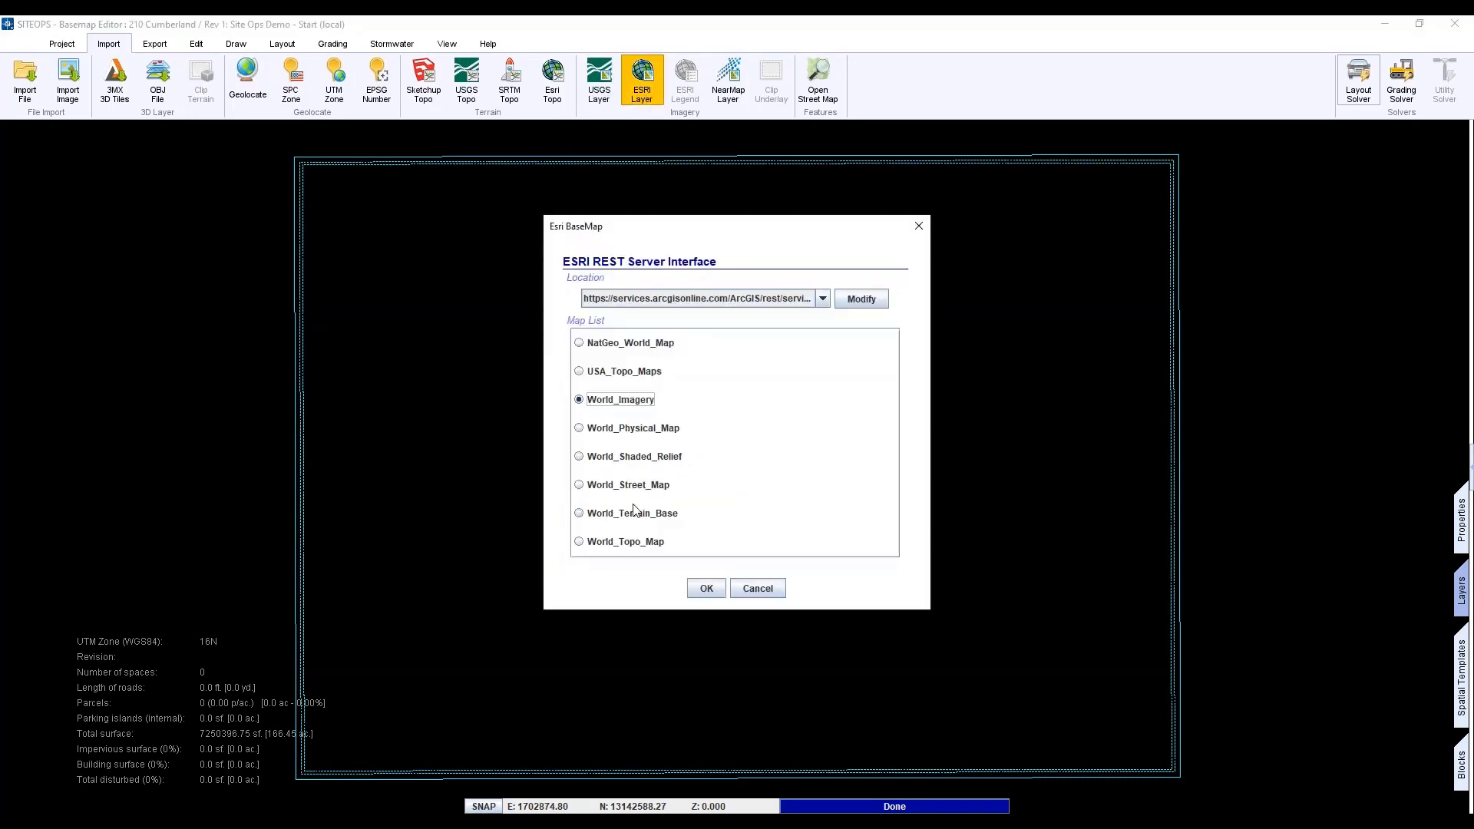
click(703, 591)
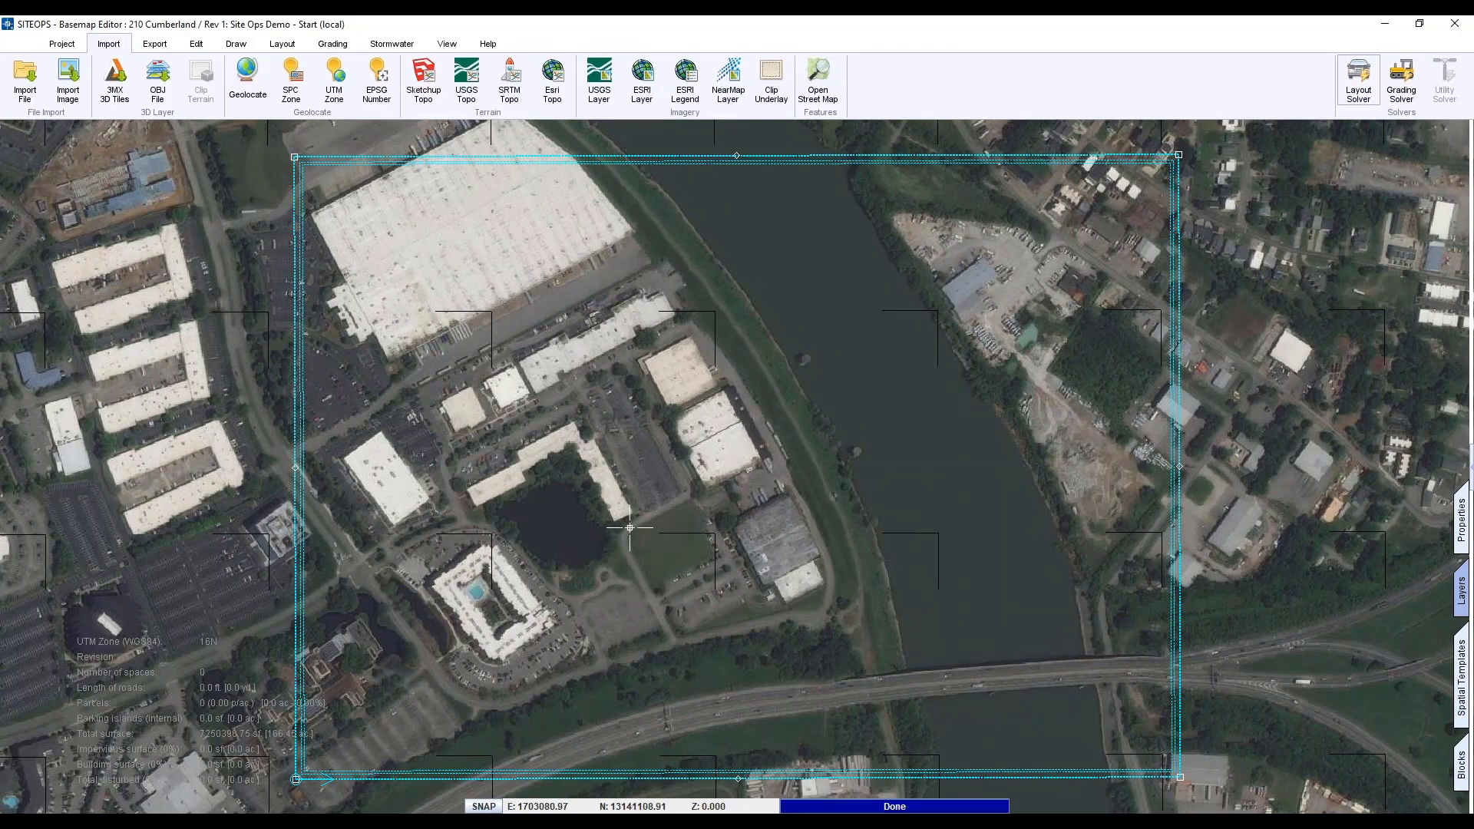
- Import the image '2021 10 04 Site Study.jpg' from the Pricing Documents folder
click(200, 467)
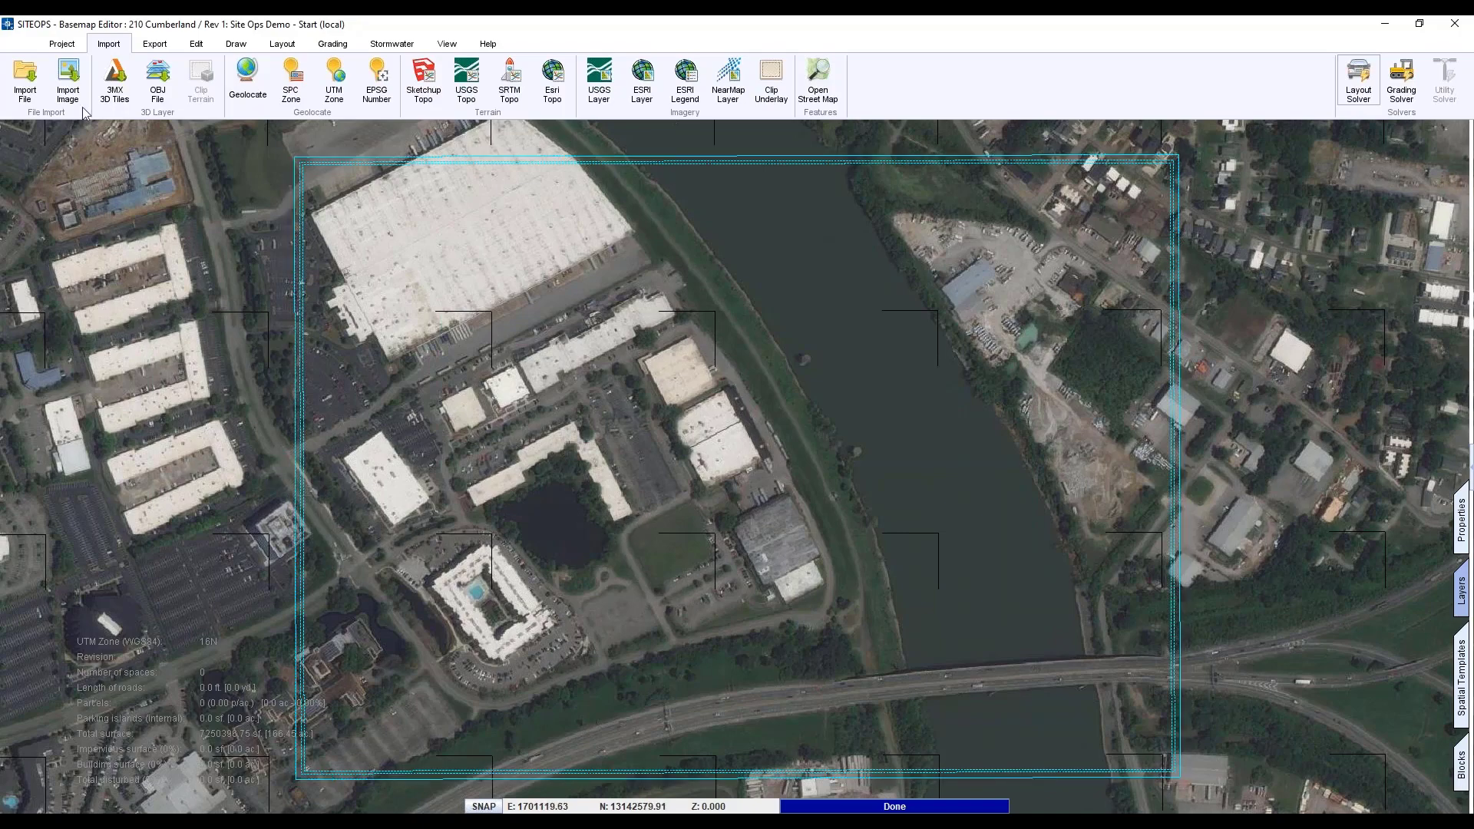
click(66, 90)
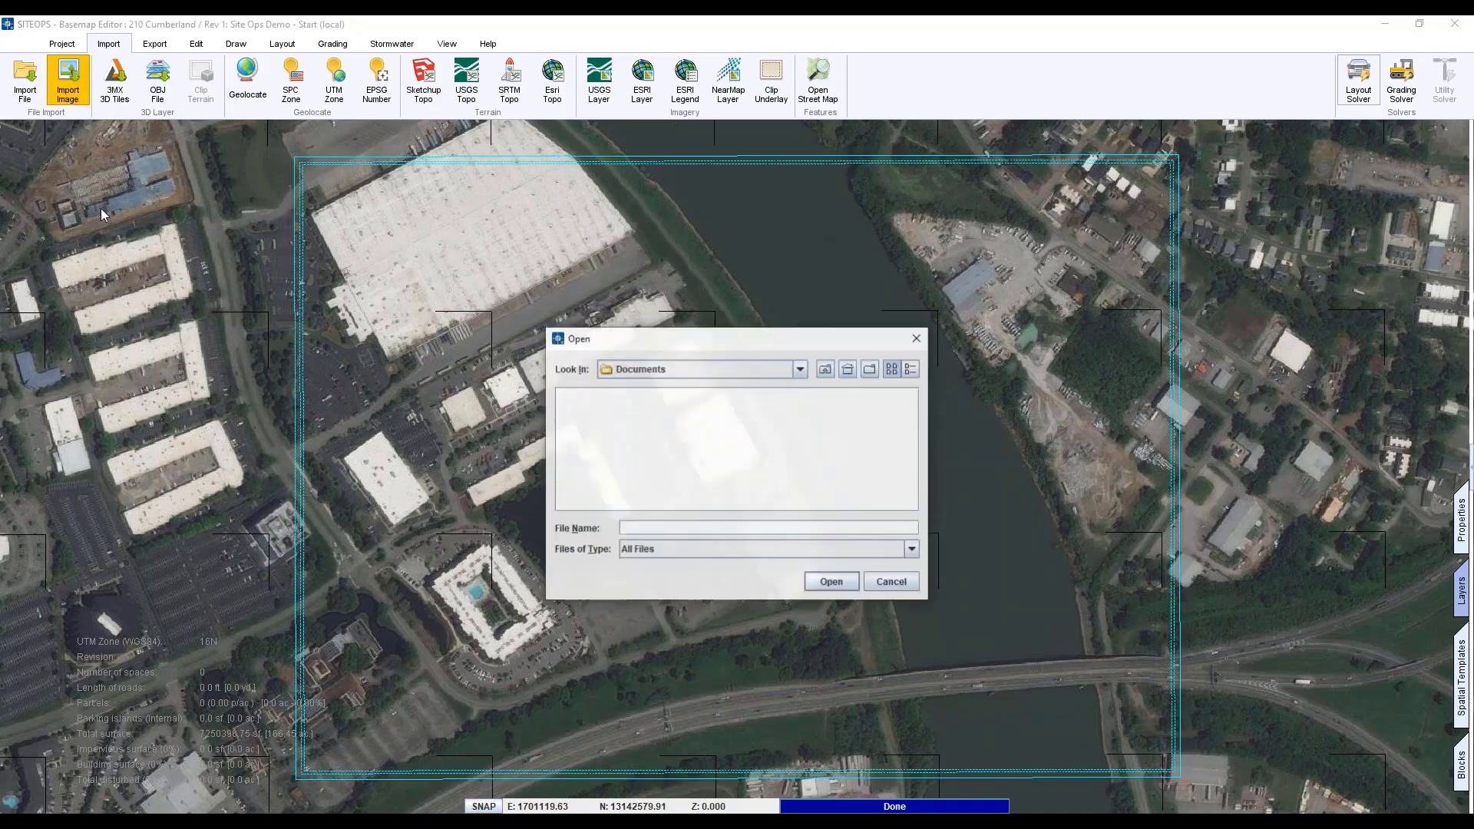
click(800, 369)
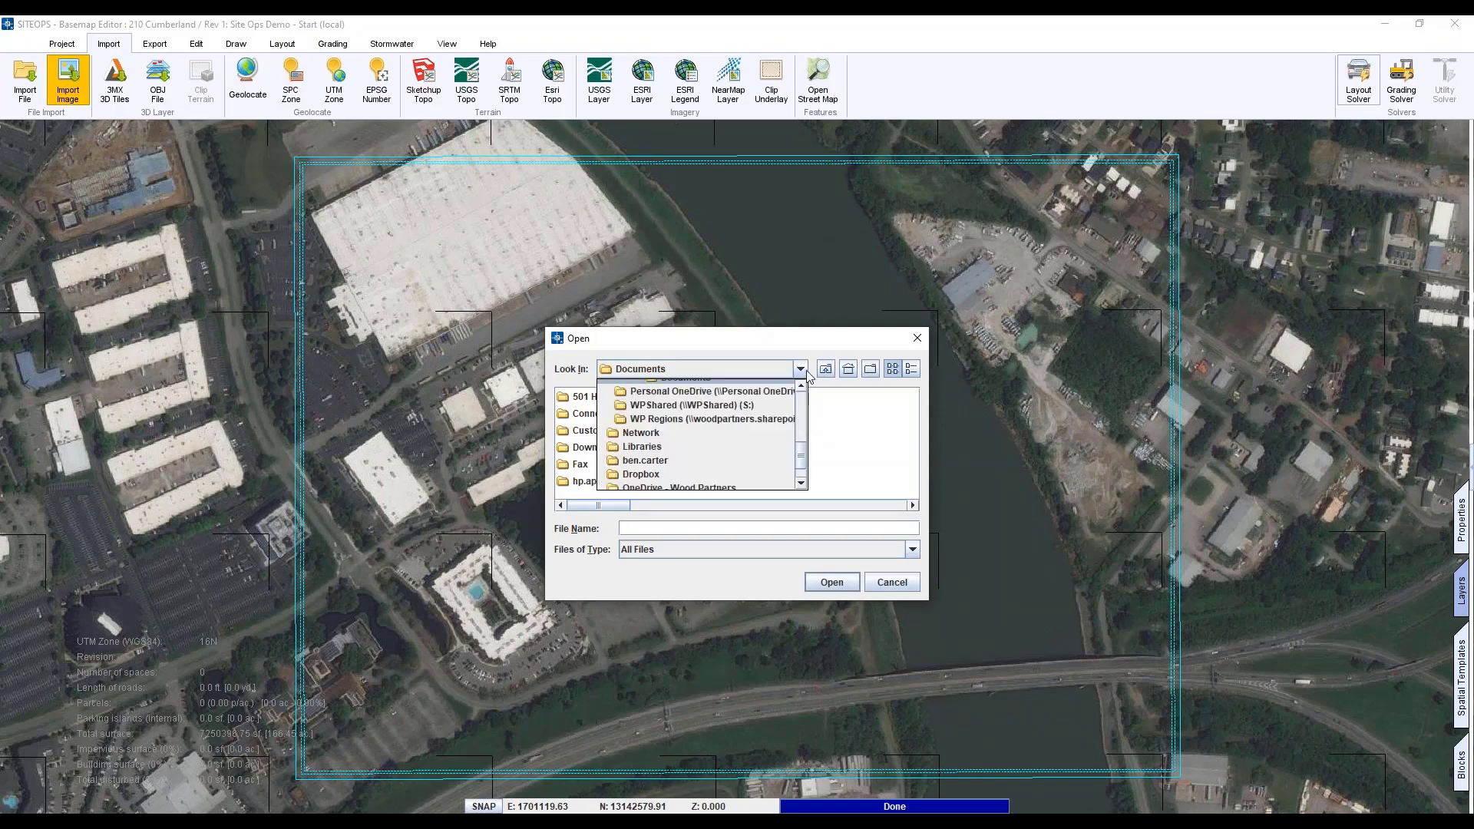
scroll(715, 449, up, 3)
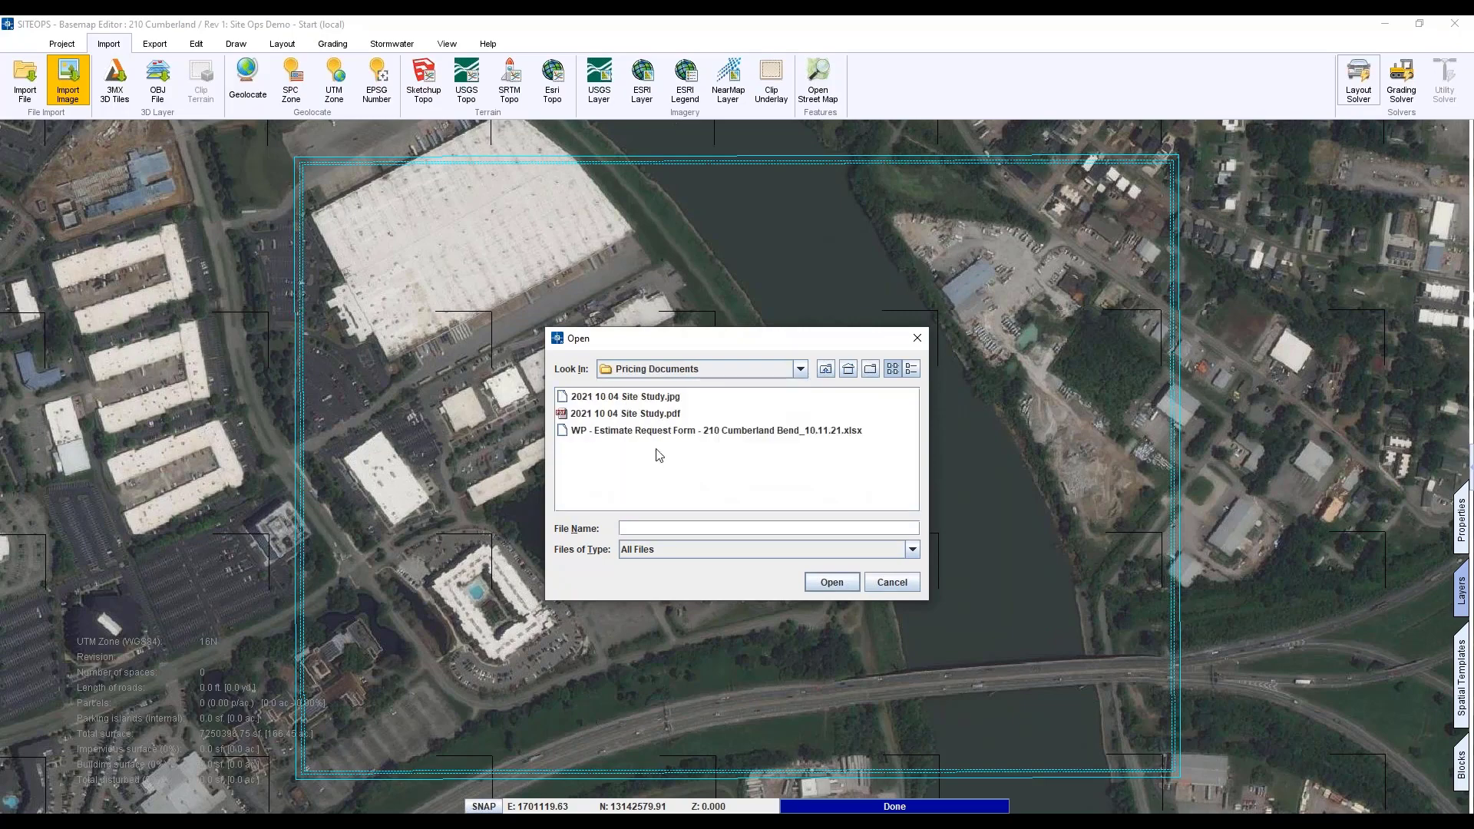
double_click(653, 396)
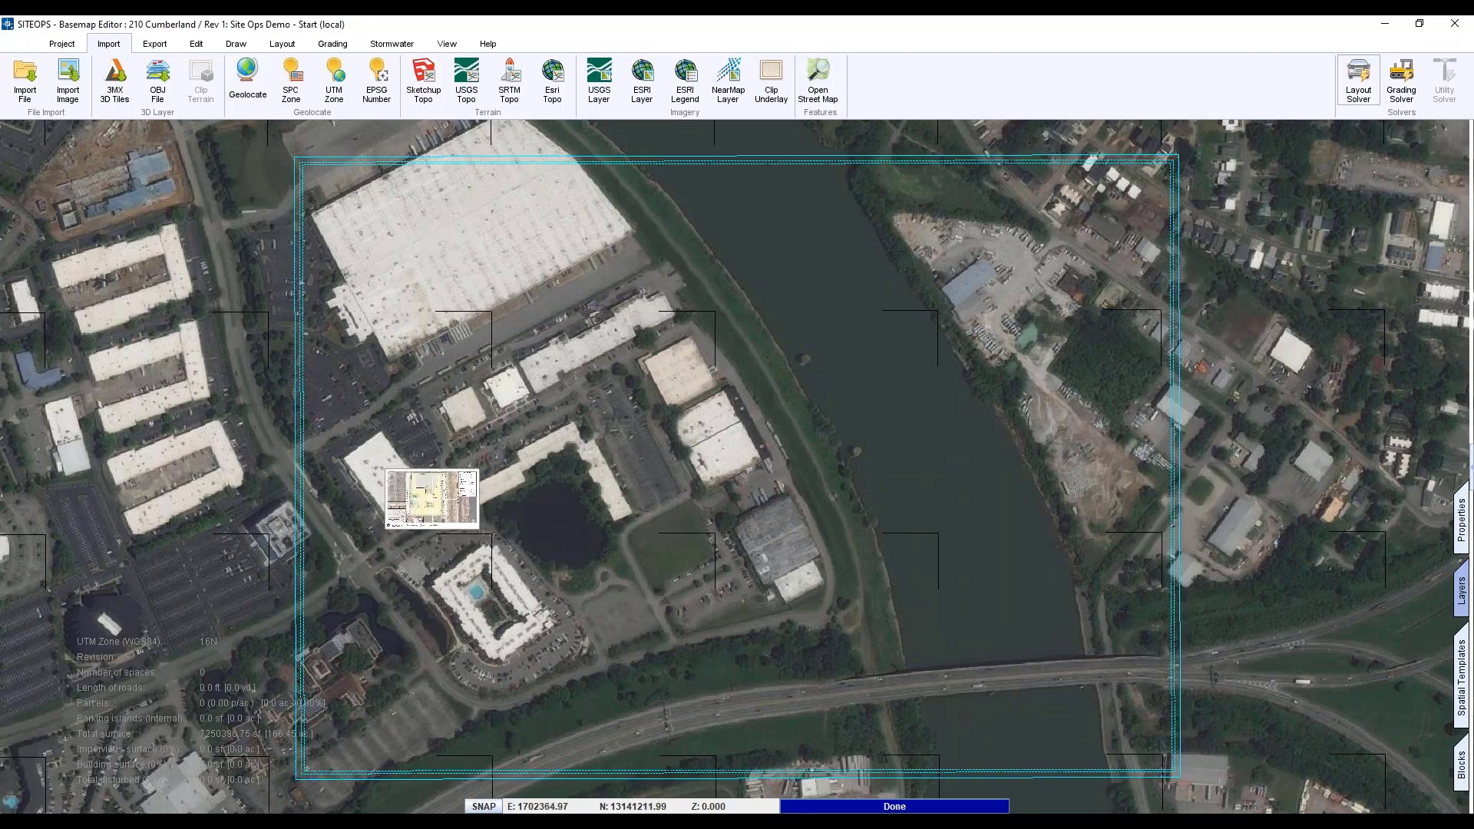
- Place the Site Study image on the lot west of the pond-side building and show the layer list
click(431, 499)
scroll(429, 512, up, 10)
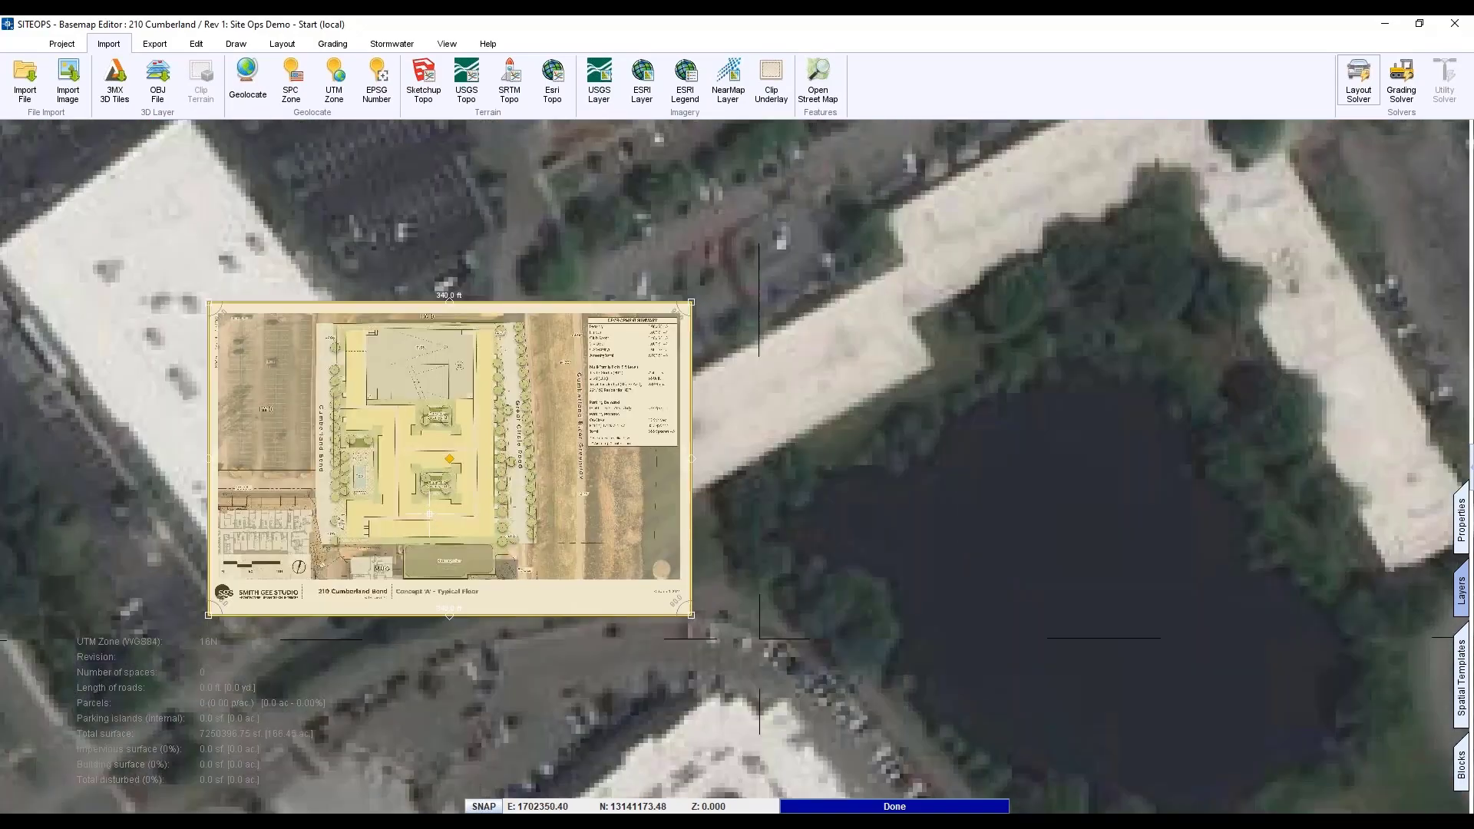
scroll(429, 512, down, 1)
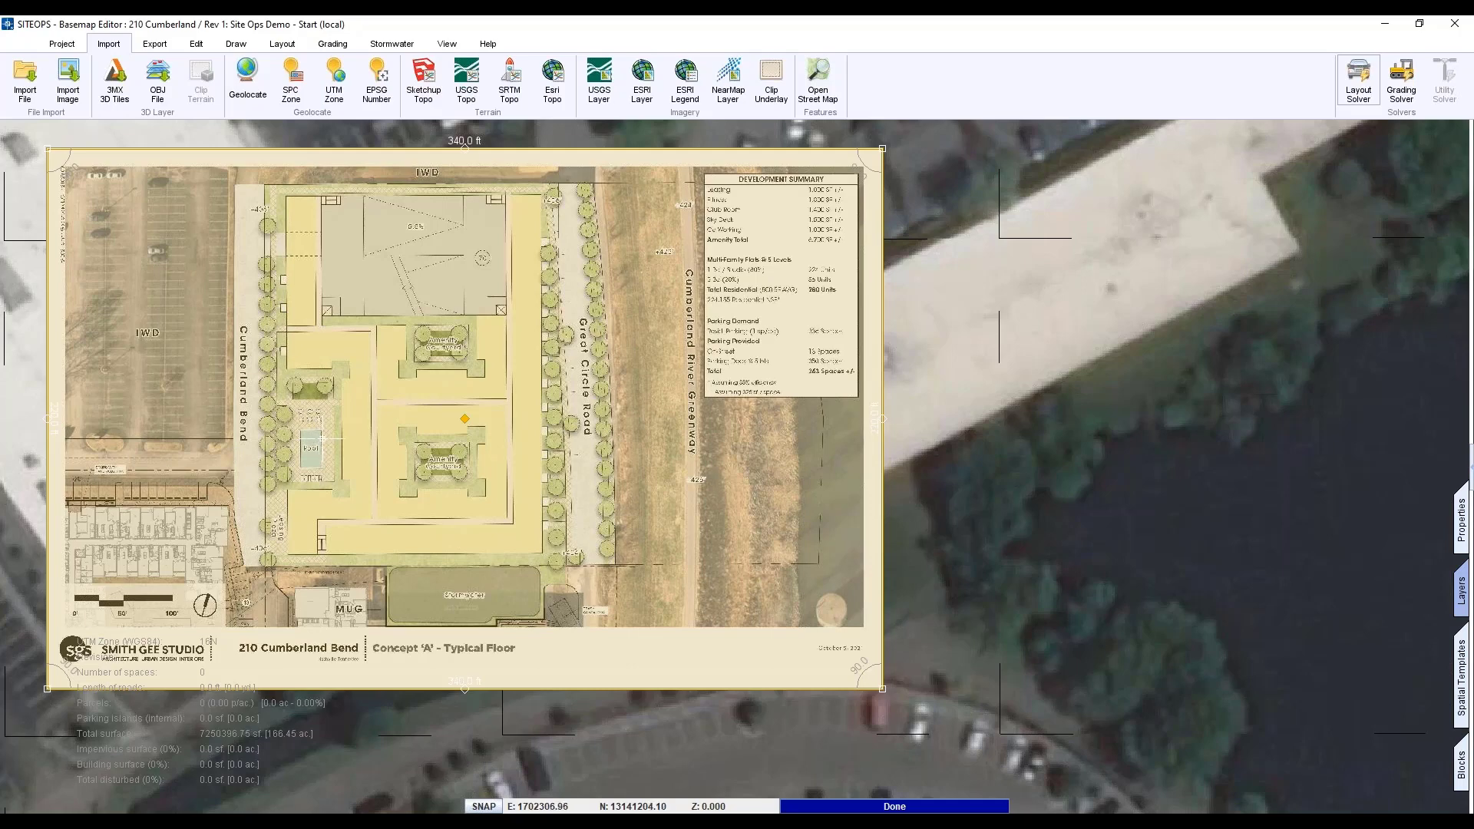
scroll(322, 438, down, 1)
scroll(323, 438, down, 2)
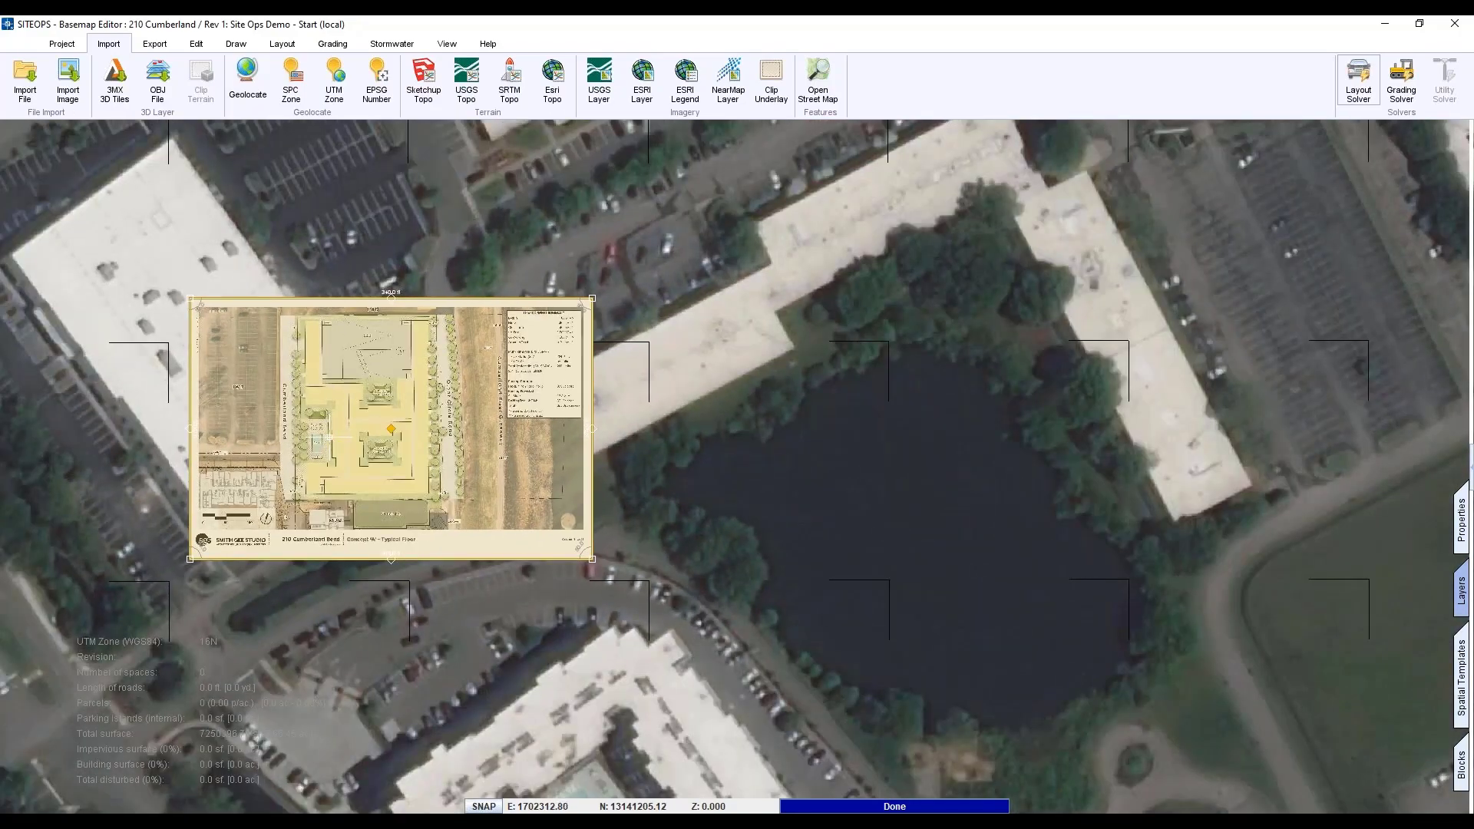
scroll(388, 439, down, 1)
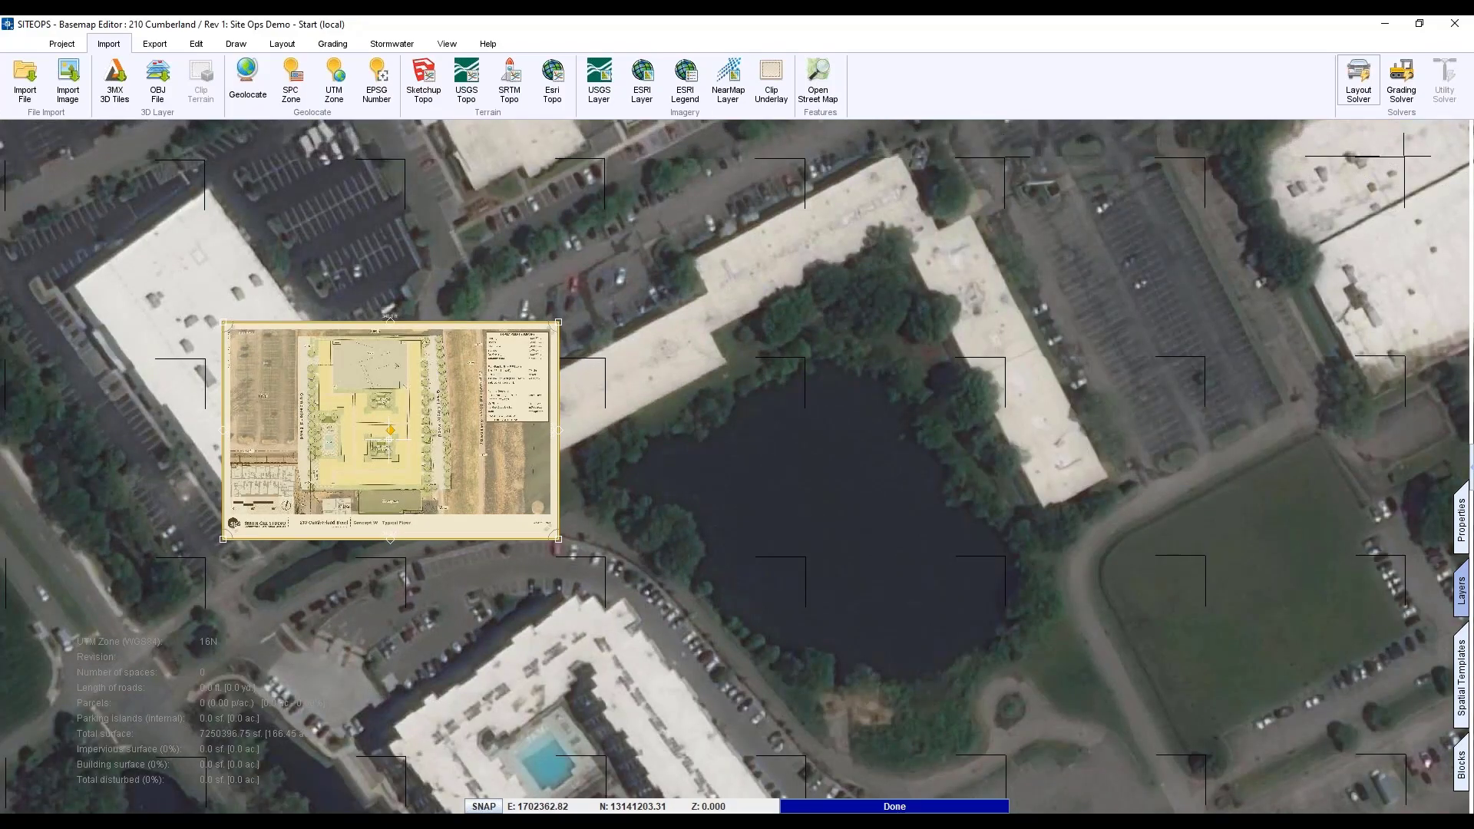
scroll(390, 440, down, 2)
scroll(390, 439, up, 2)
scroll(390, 439, down, 1)
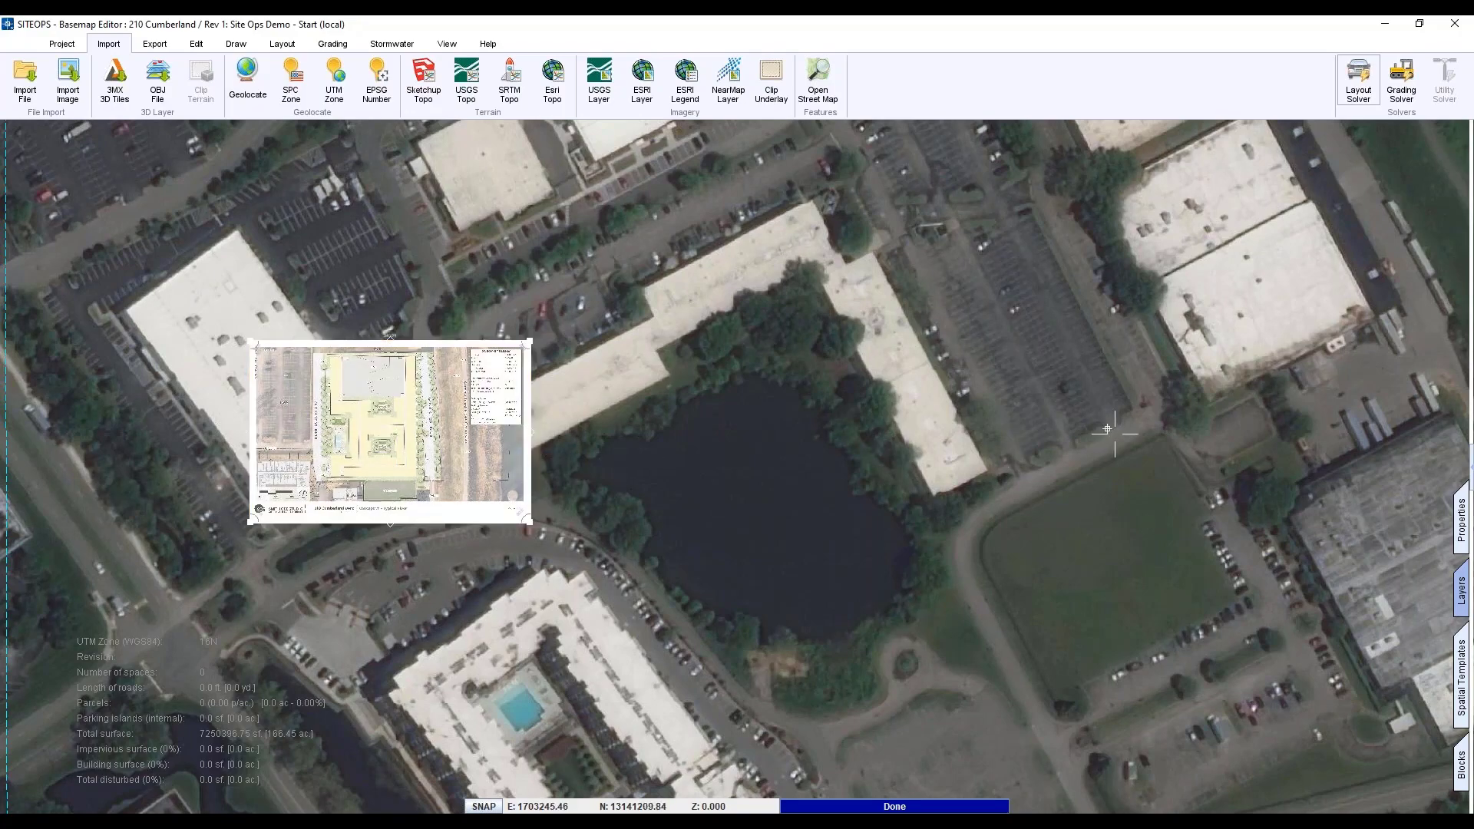
scroll(1119, 437, down, 1)
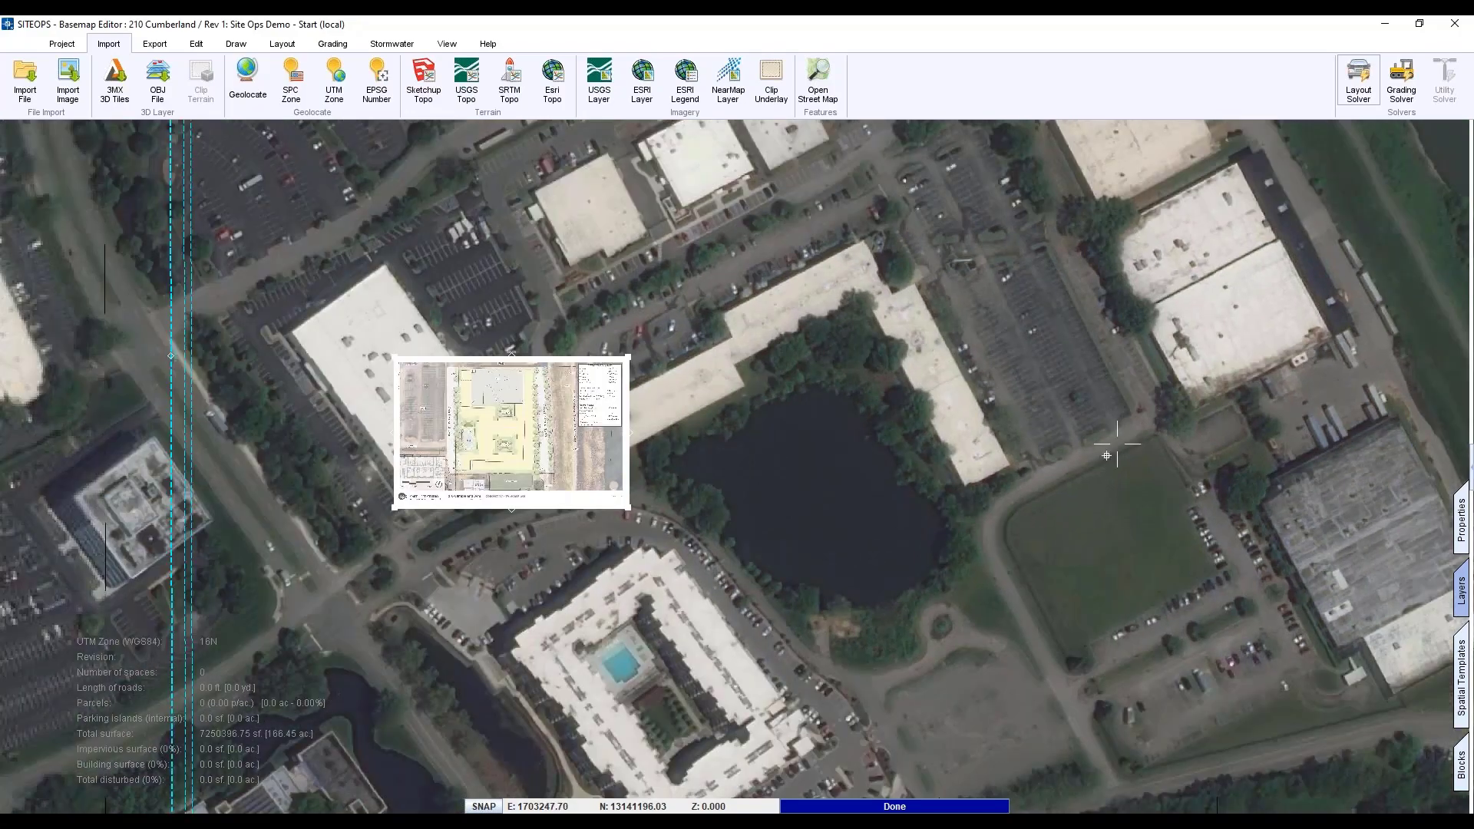
middle_drag(1107, 456, 903, 468)
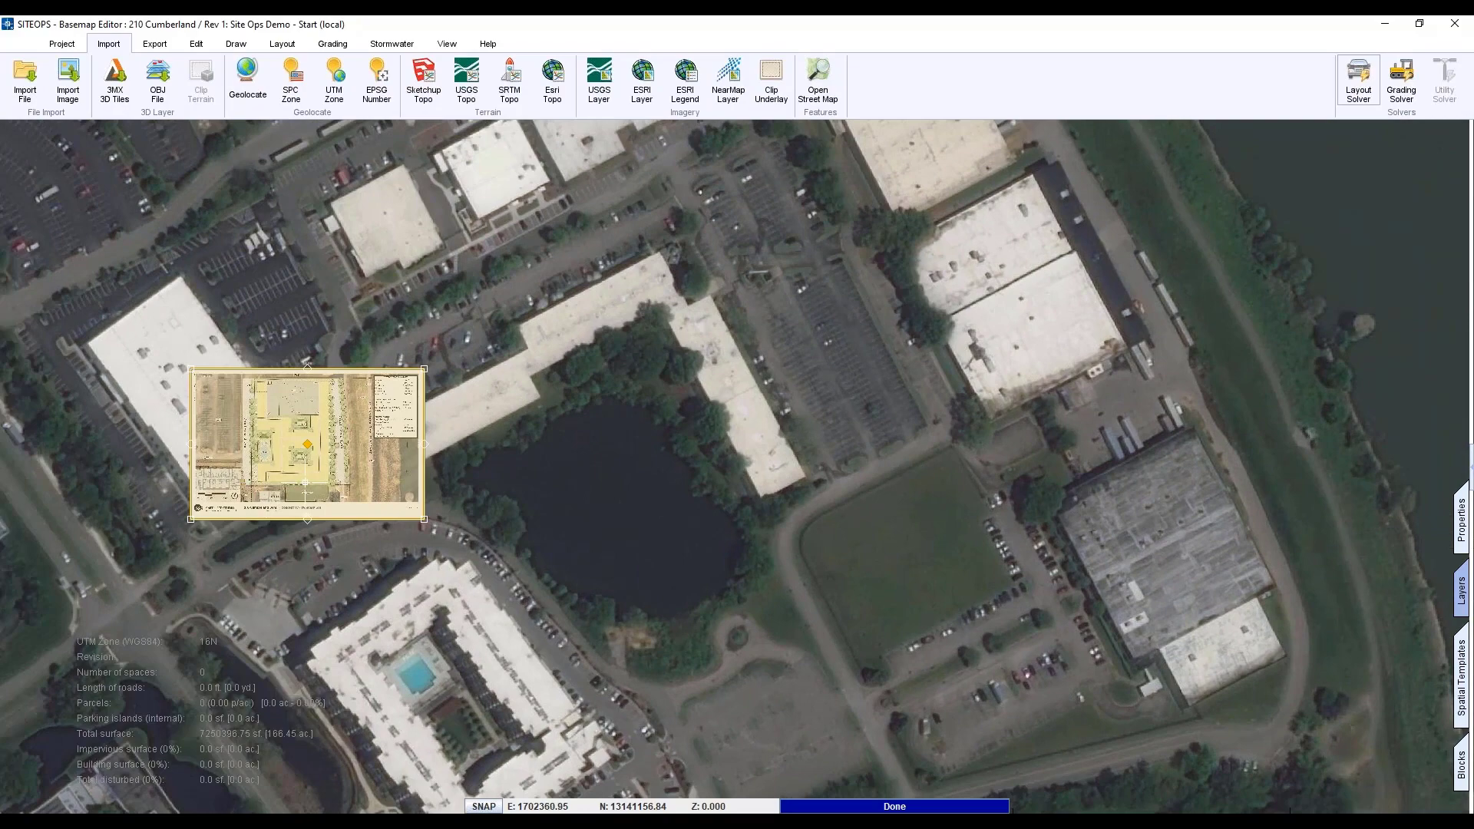
click(1451, 587)
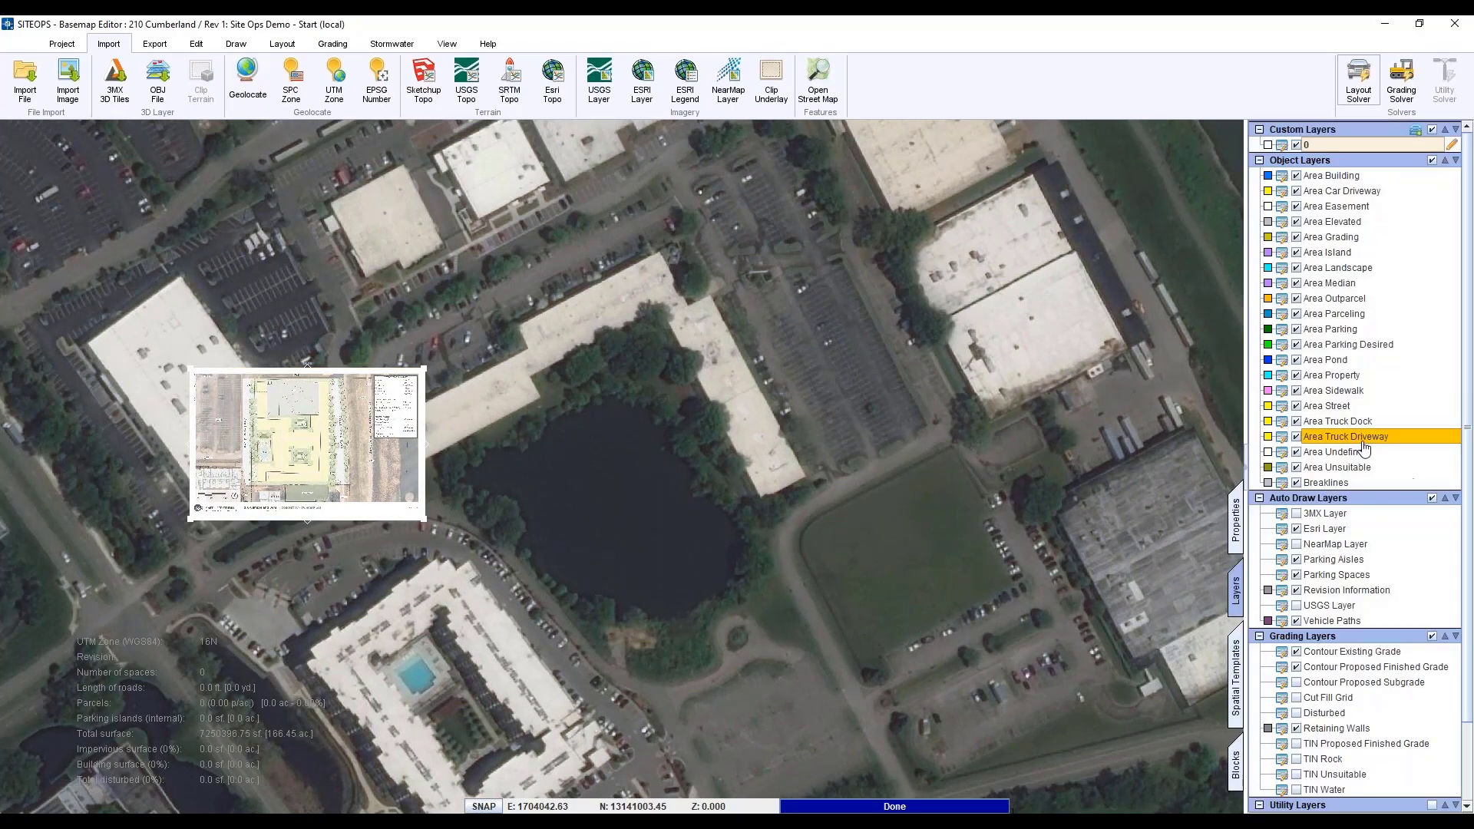
- Add a new custom layer and rename it to 'Distance Path'
click(1413, 133)
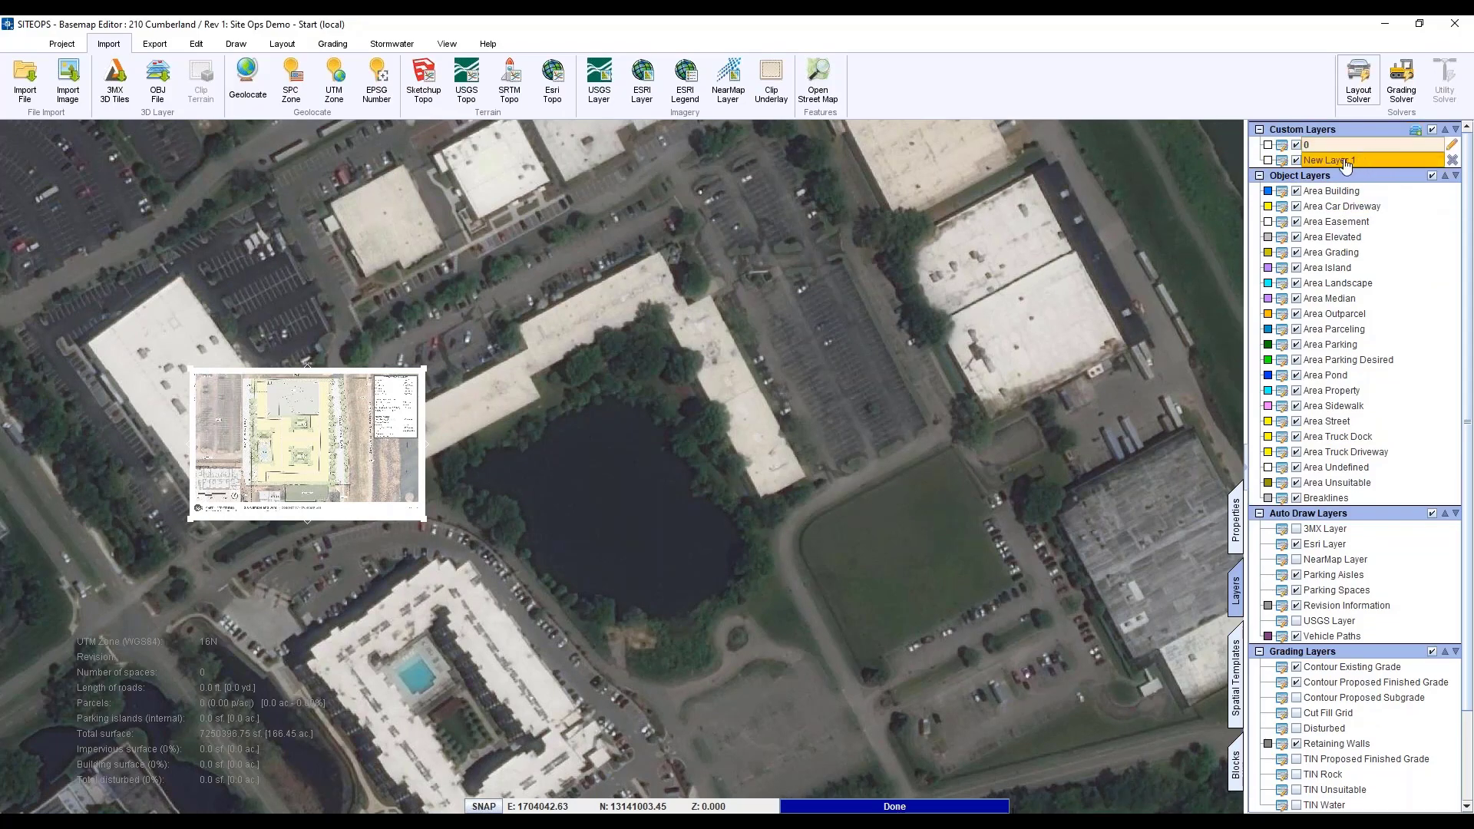
click(1281, 160)
triple_click(818, 292)
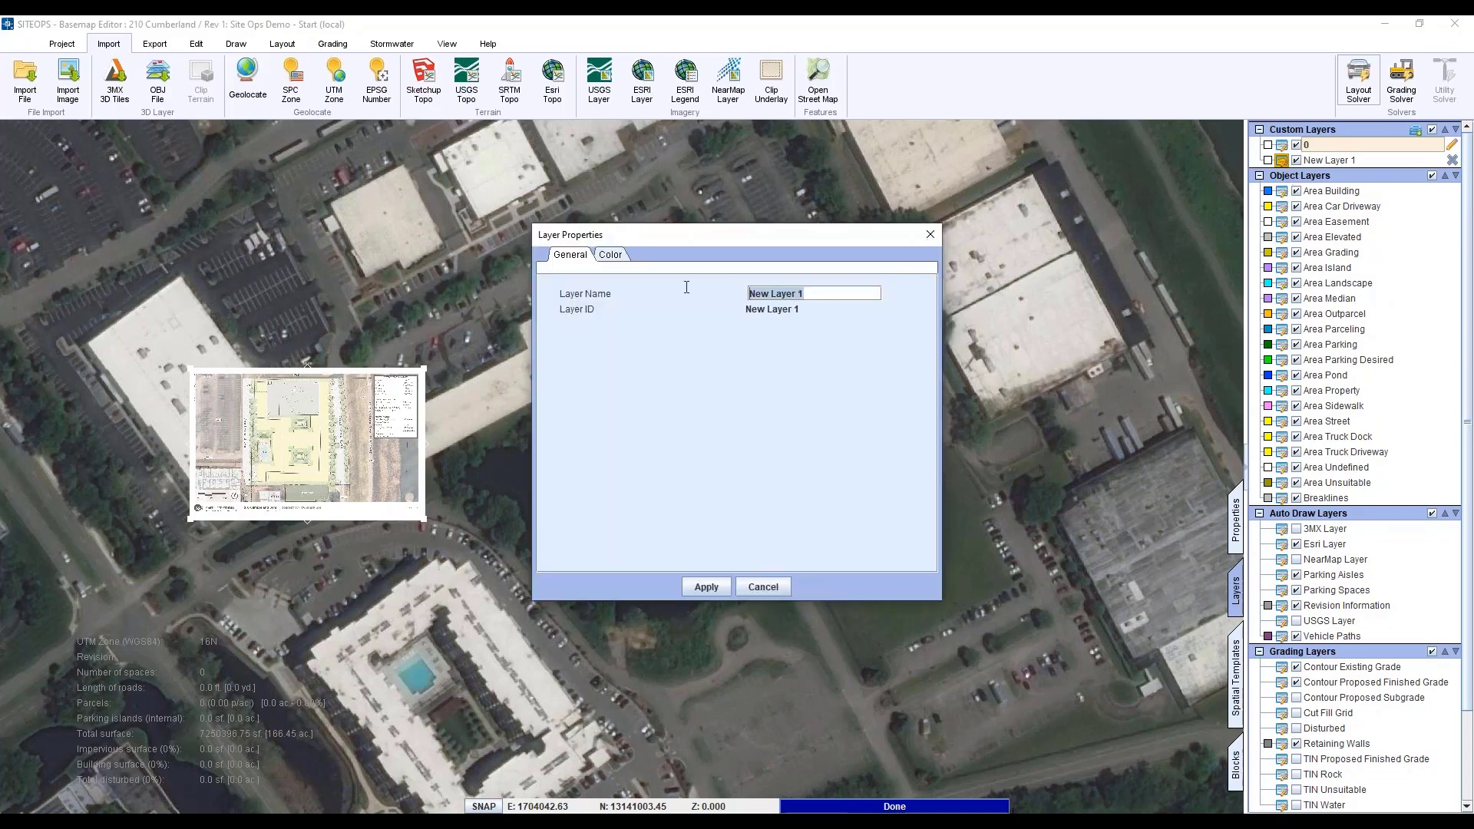
text(Distance Path)
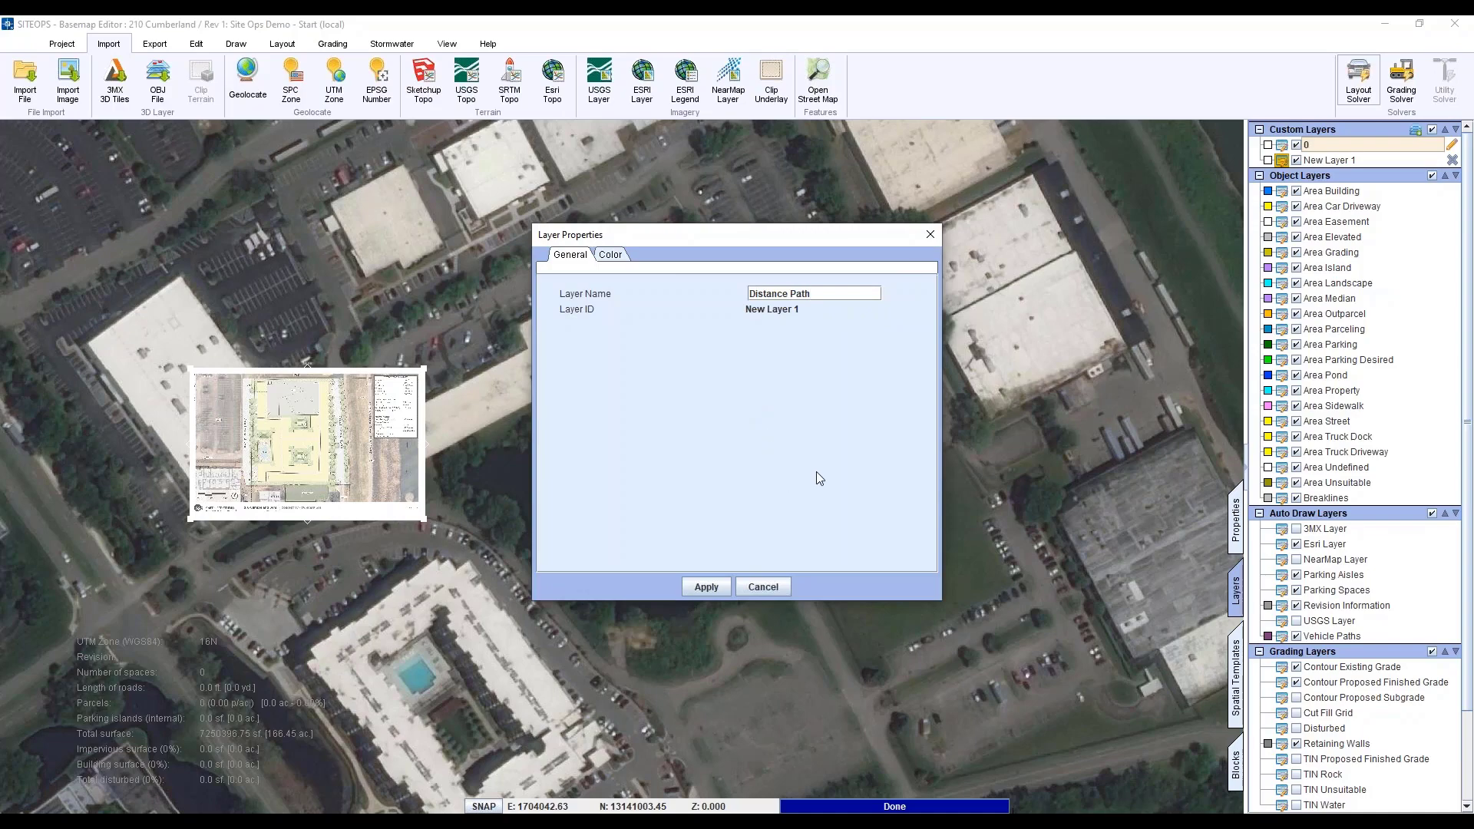
click(707, 587)
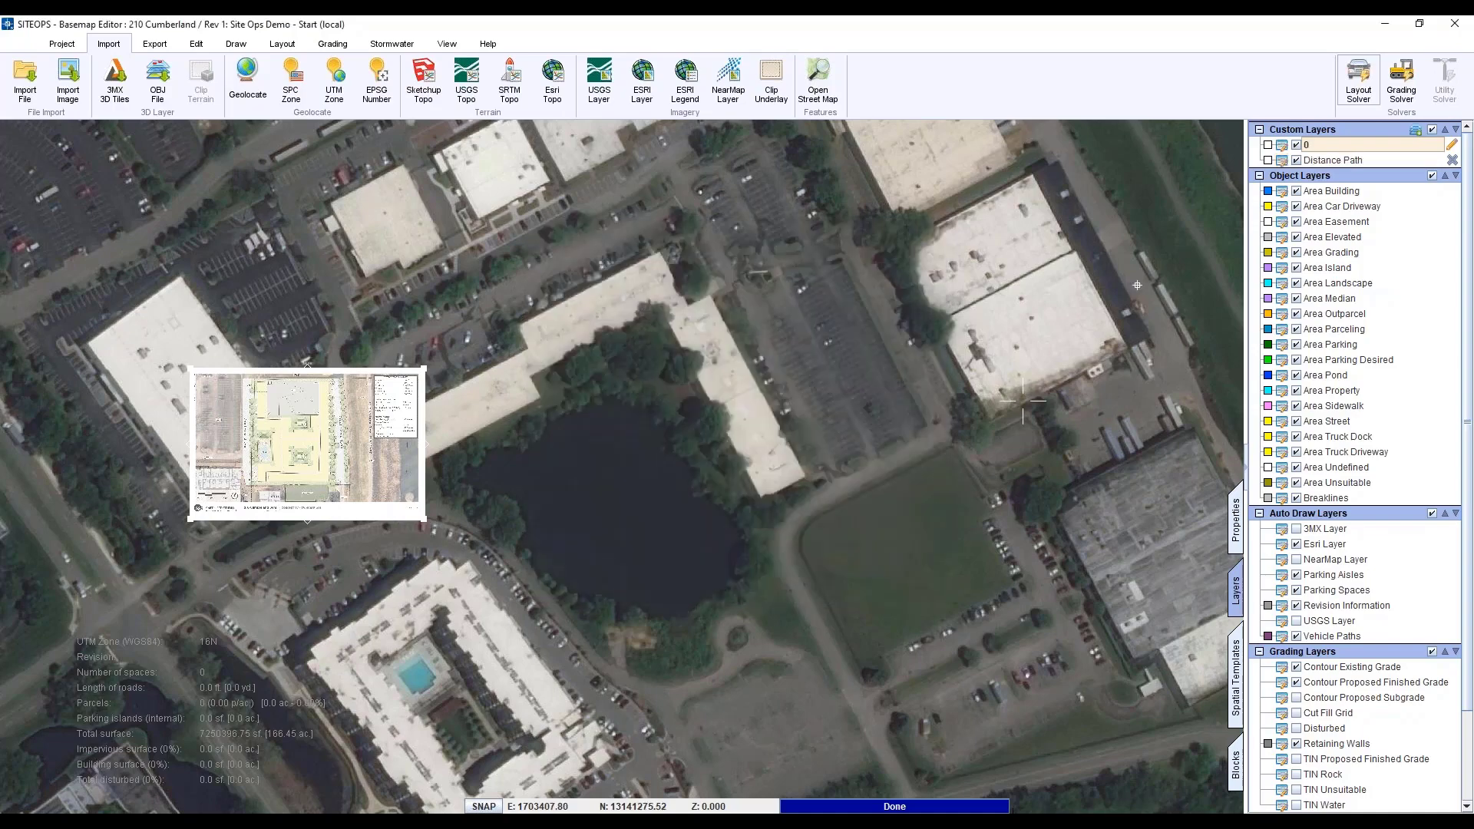
click(1269, 162)
- Make the Distance Path layer crimson, select the site plan image, and pan east toward the river
click(1240, 213)
click(307, 492)
middle_drag(944, 476, 754, 480)
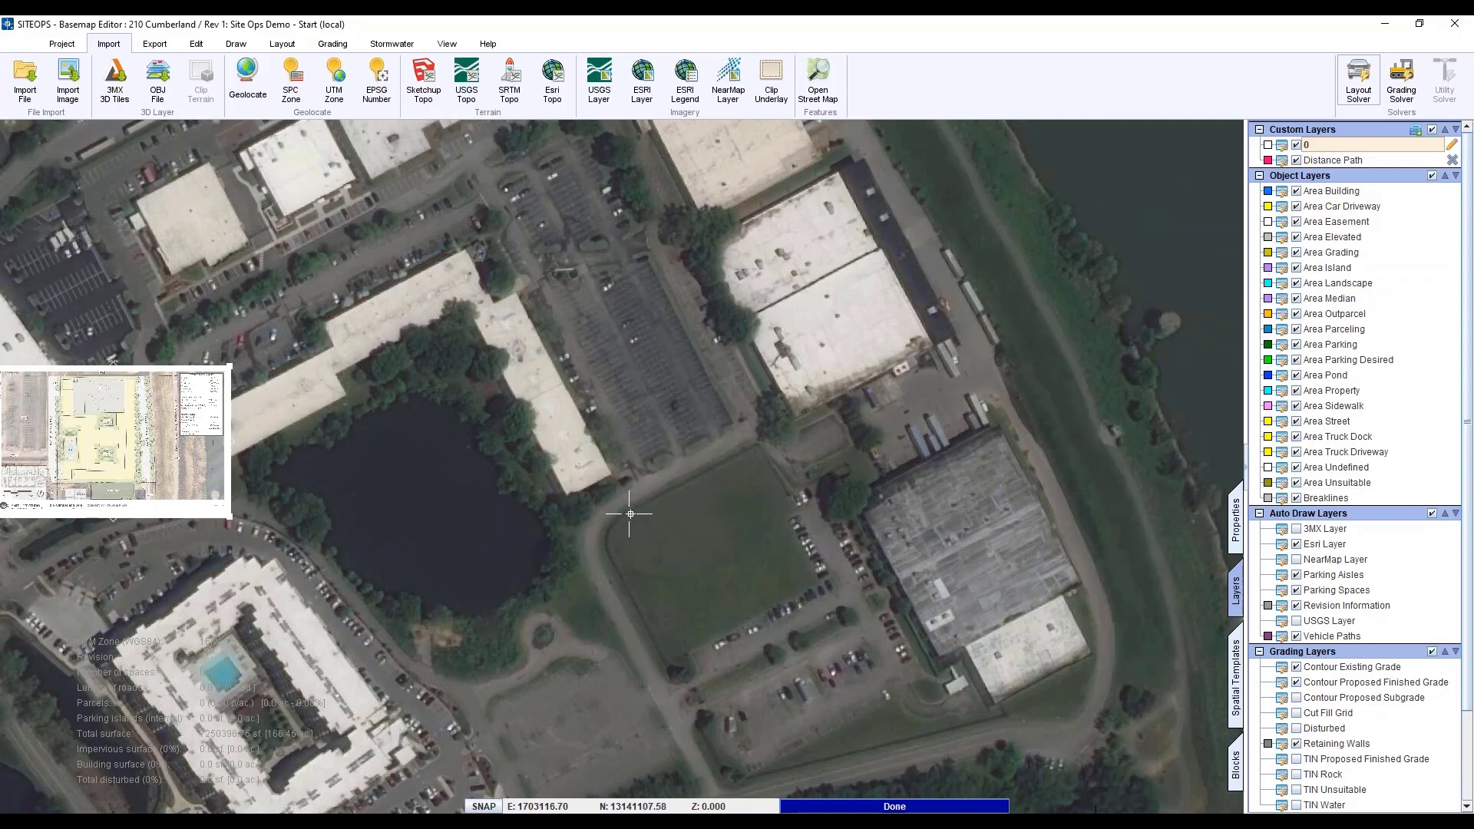
middle_drag(632, 510, 730, 500)
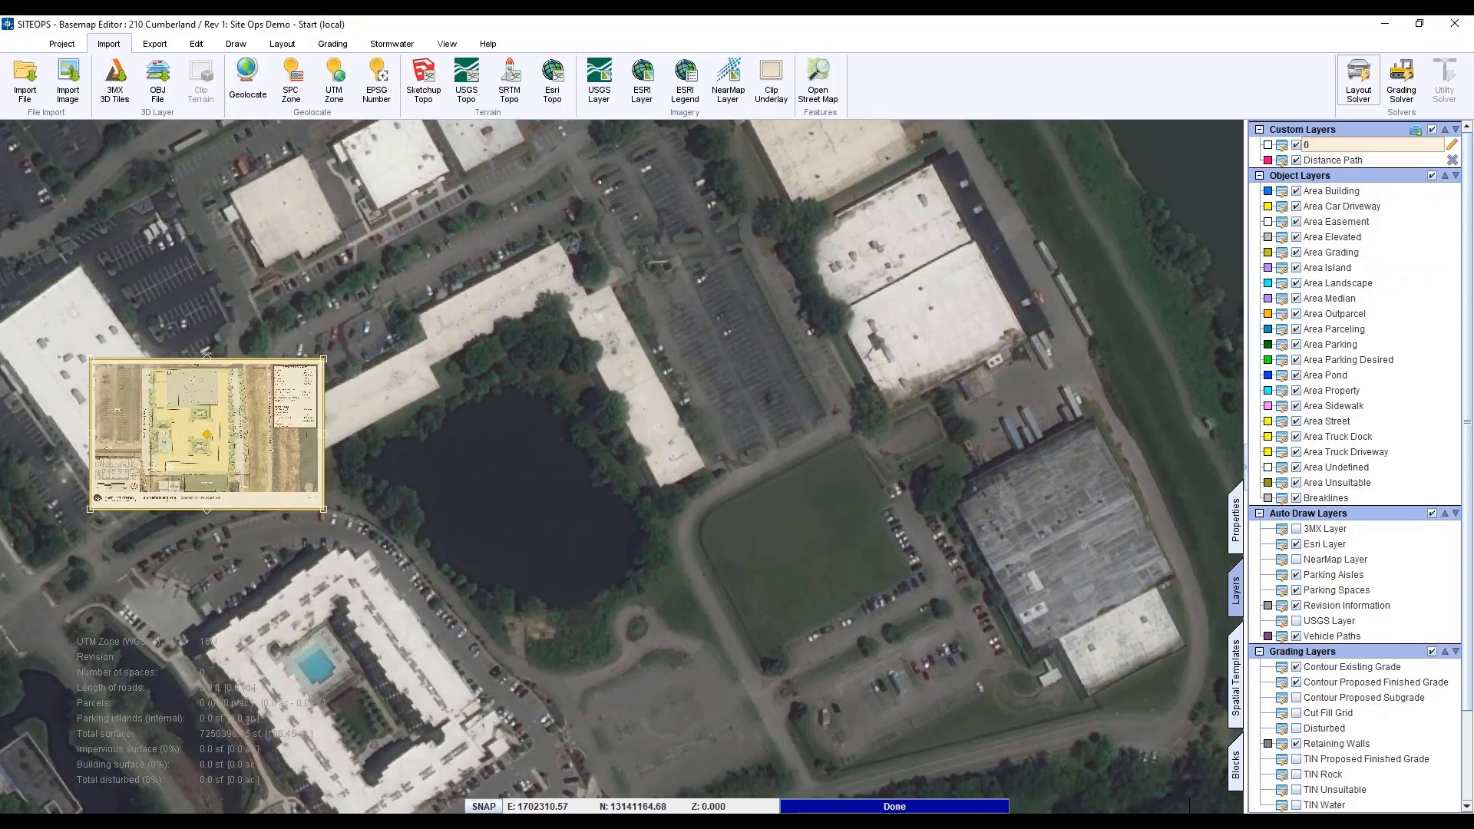
scroll(169, 467, up, 2)
scroll(170, 467, down, 1)
middle_drag(882, 517, 548, 539)
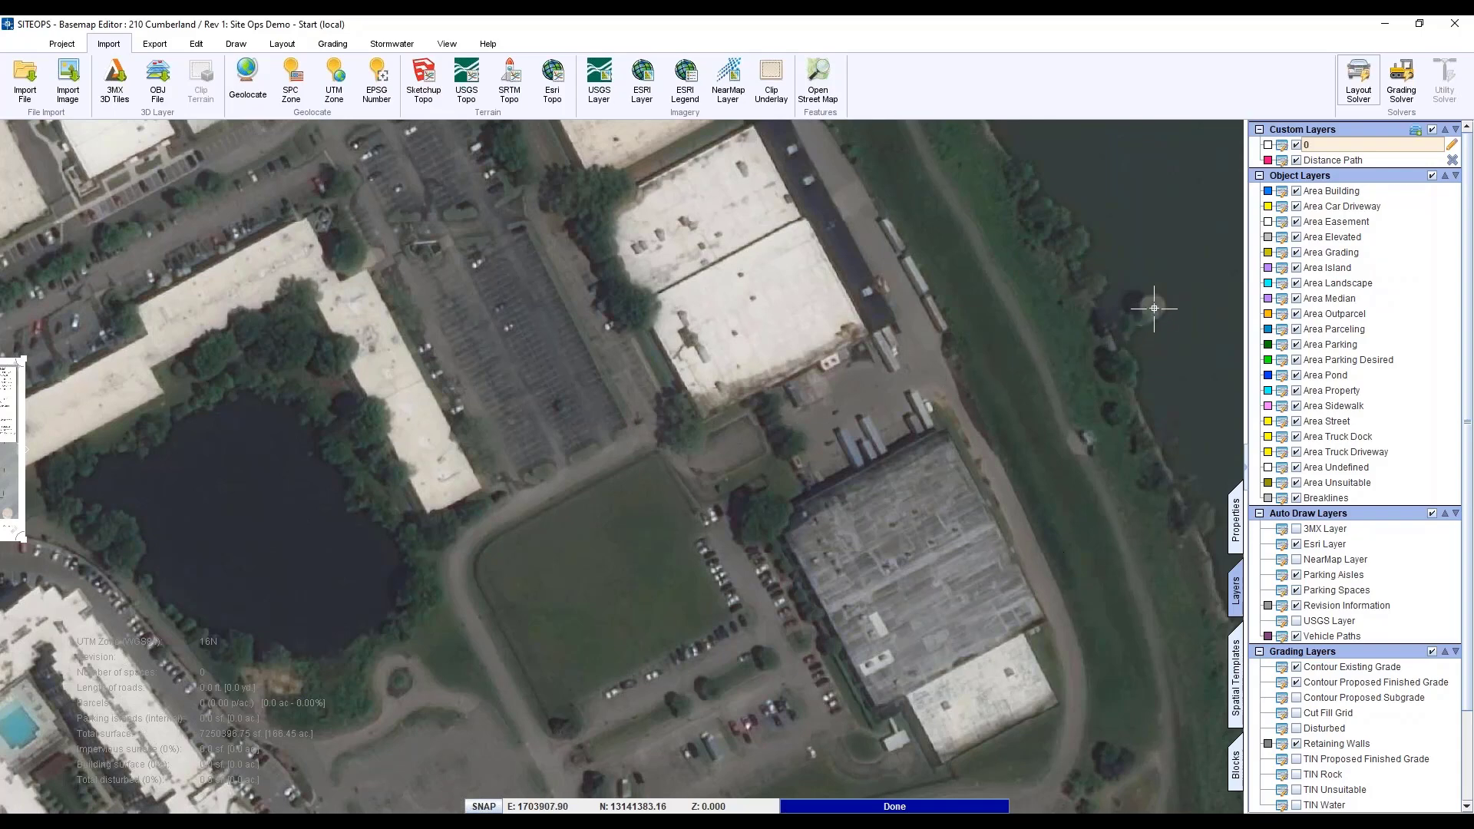
middle_drag(1085, 438, 1030, 441)
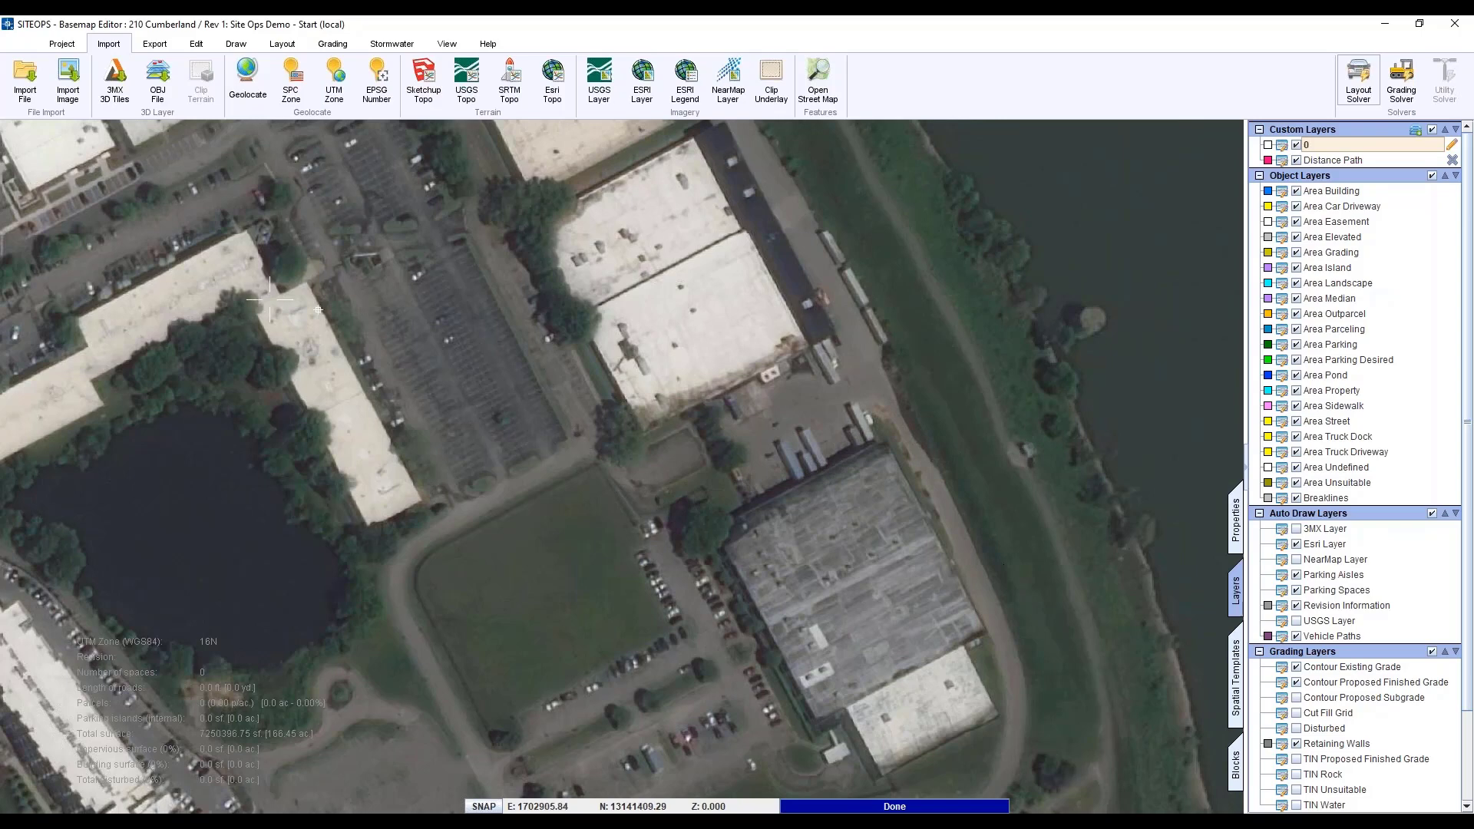
- Start the Path tool with Distance Path as the active layer
click(282, 43)
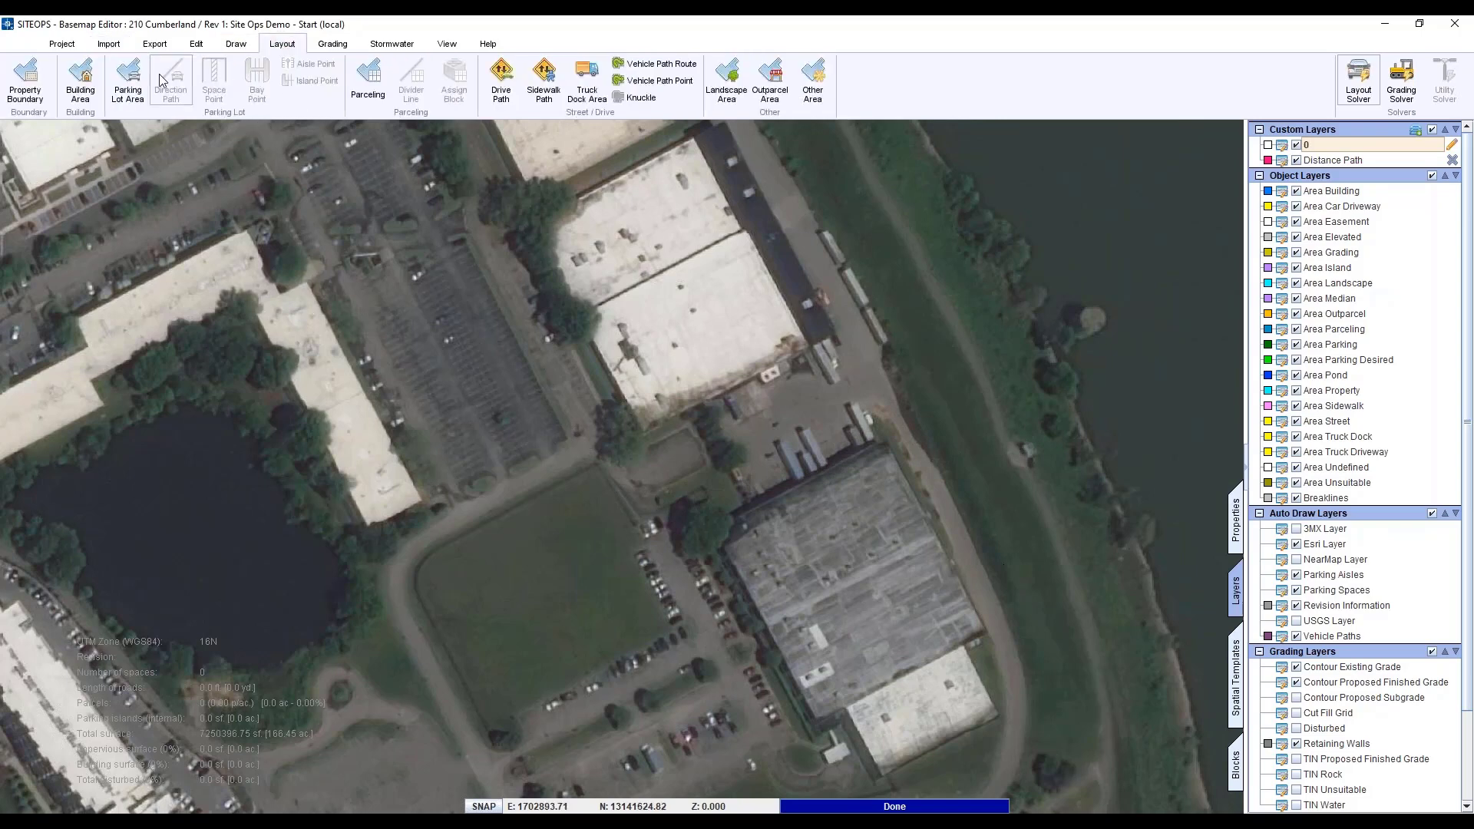
click(241, 43)
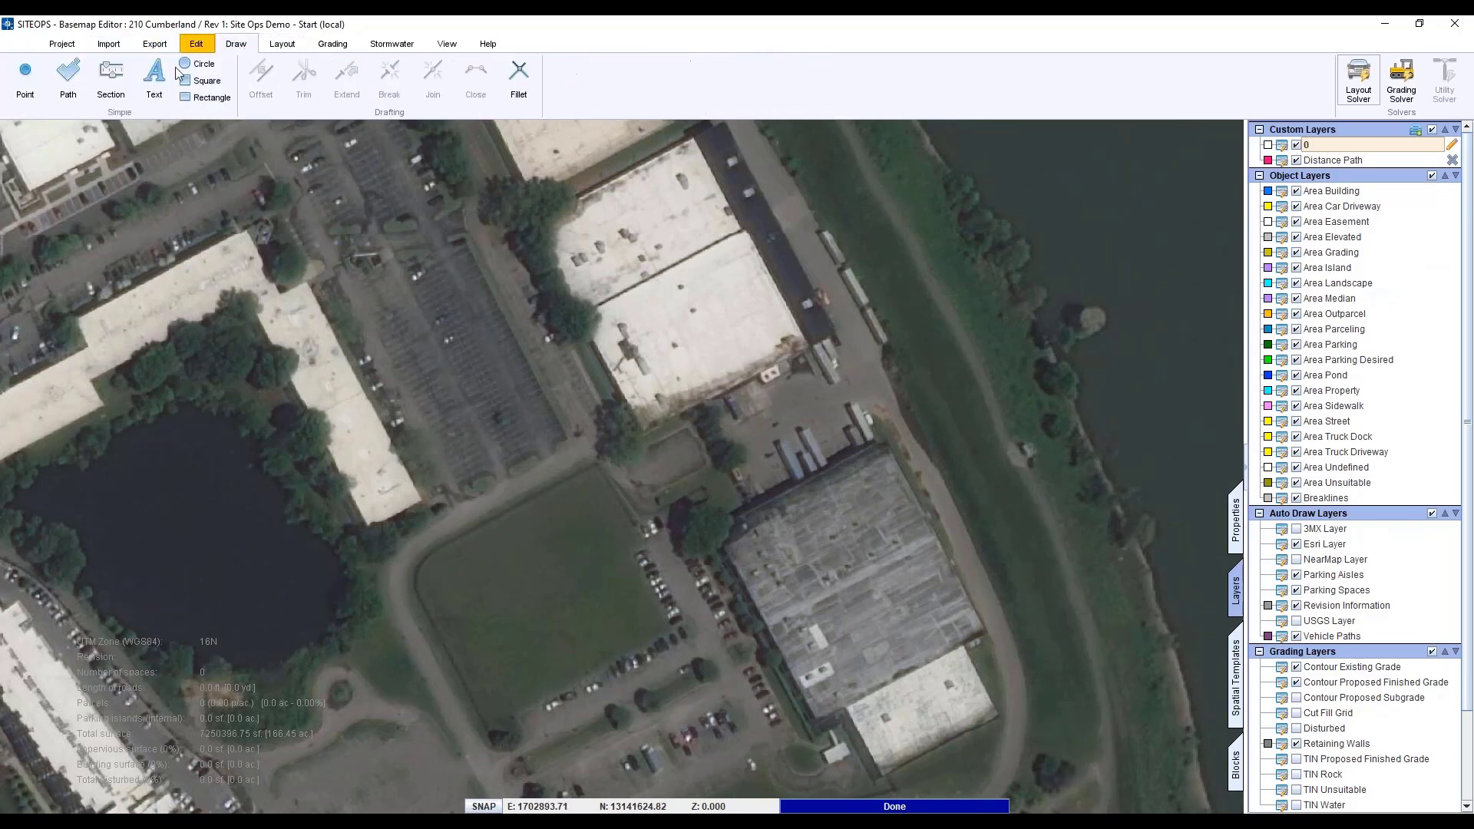
click(68, 76)
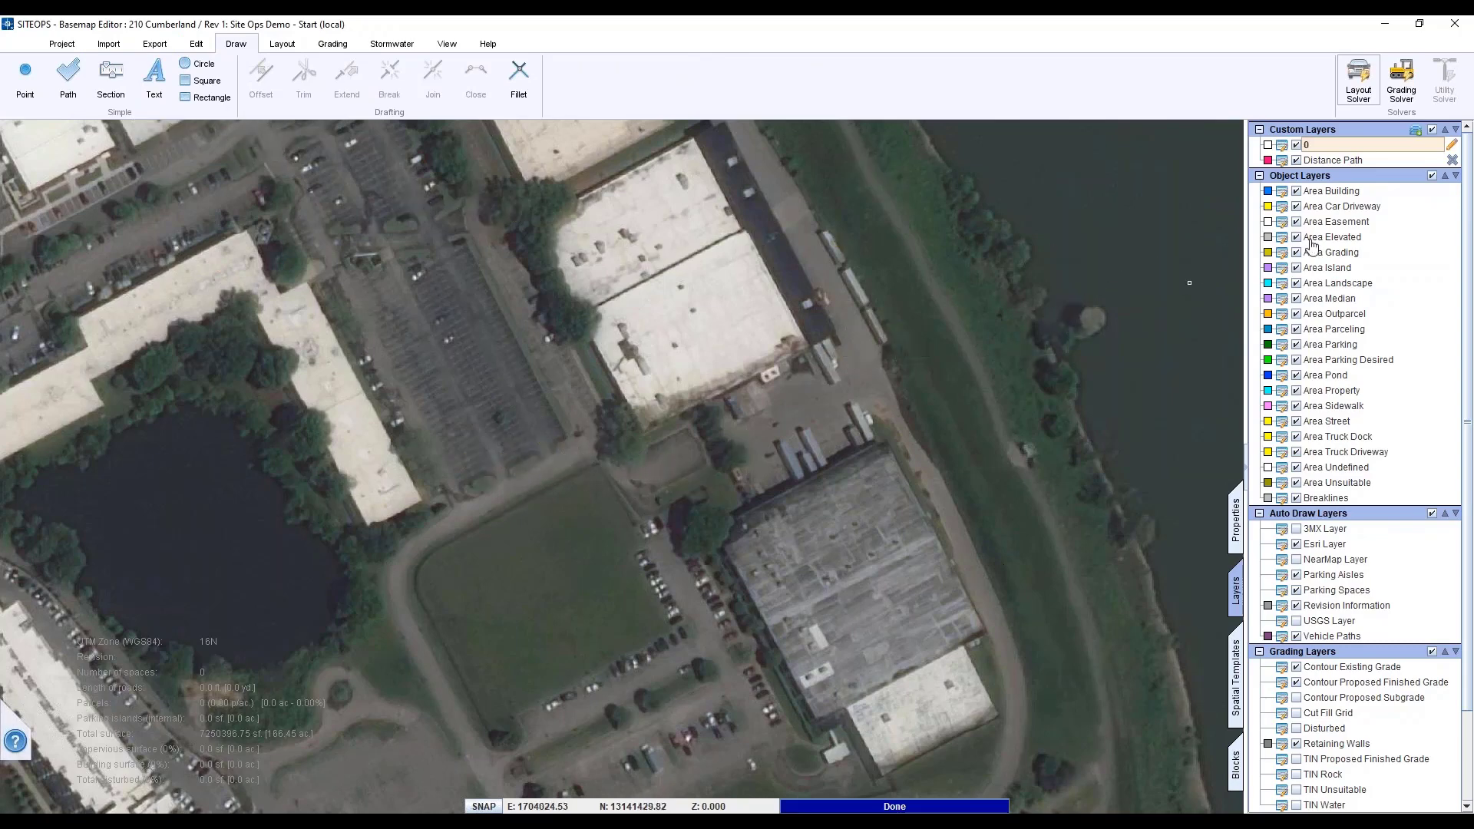
click(1372, 162)
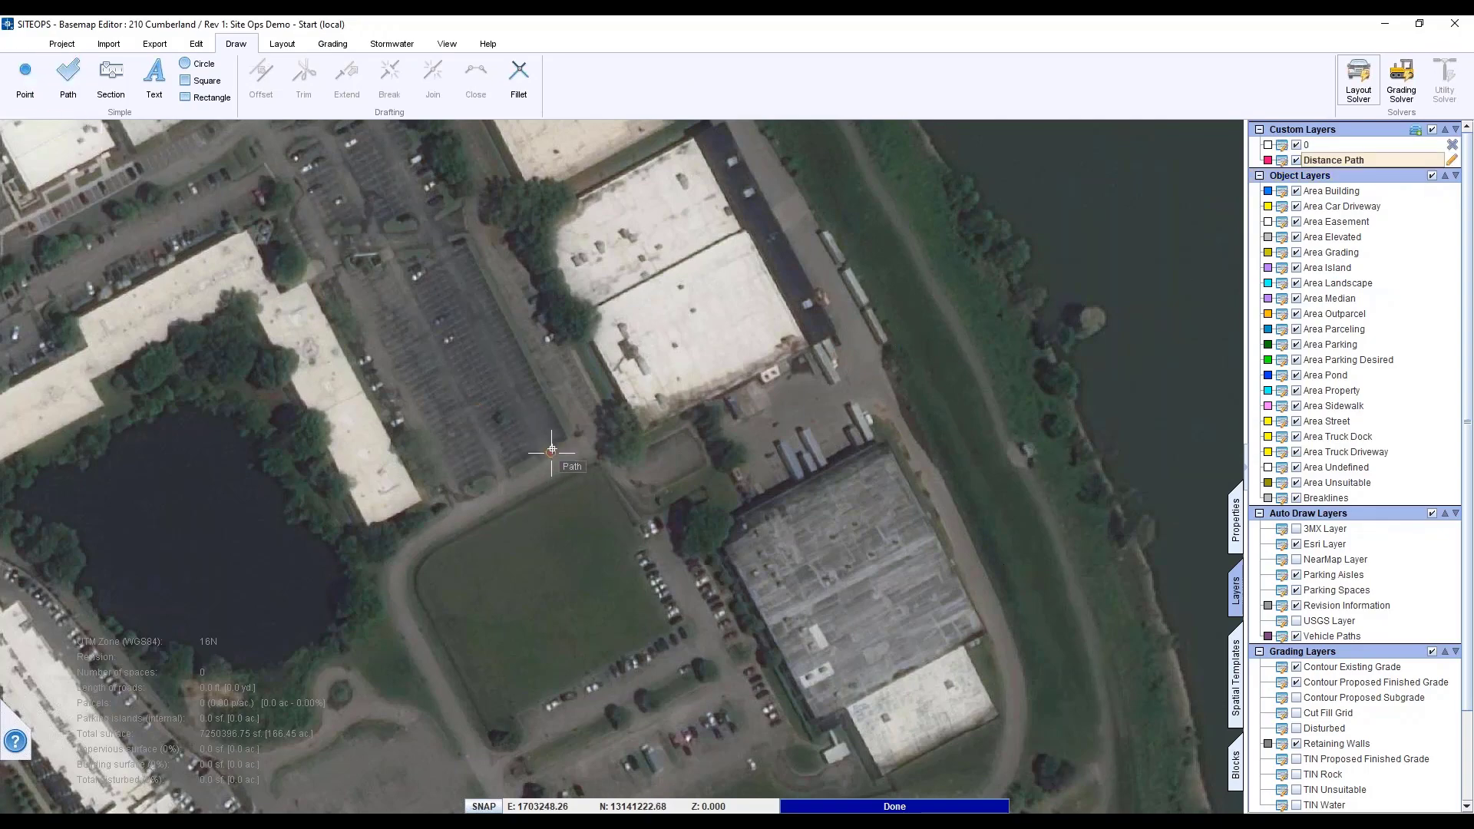
scroll(553, 449, up, 3)
scroll(552, 448, up, 5)
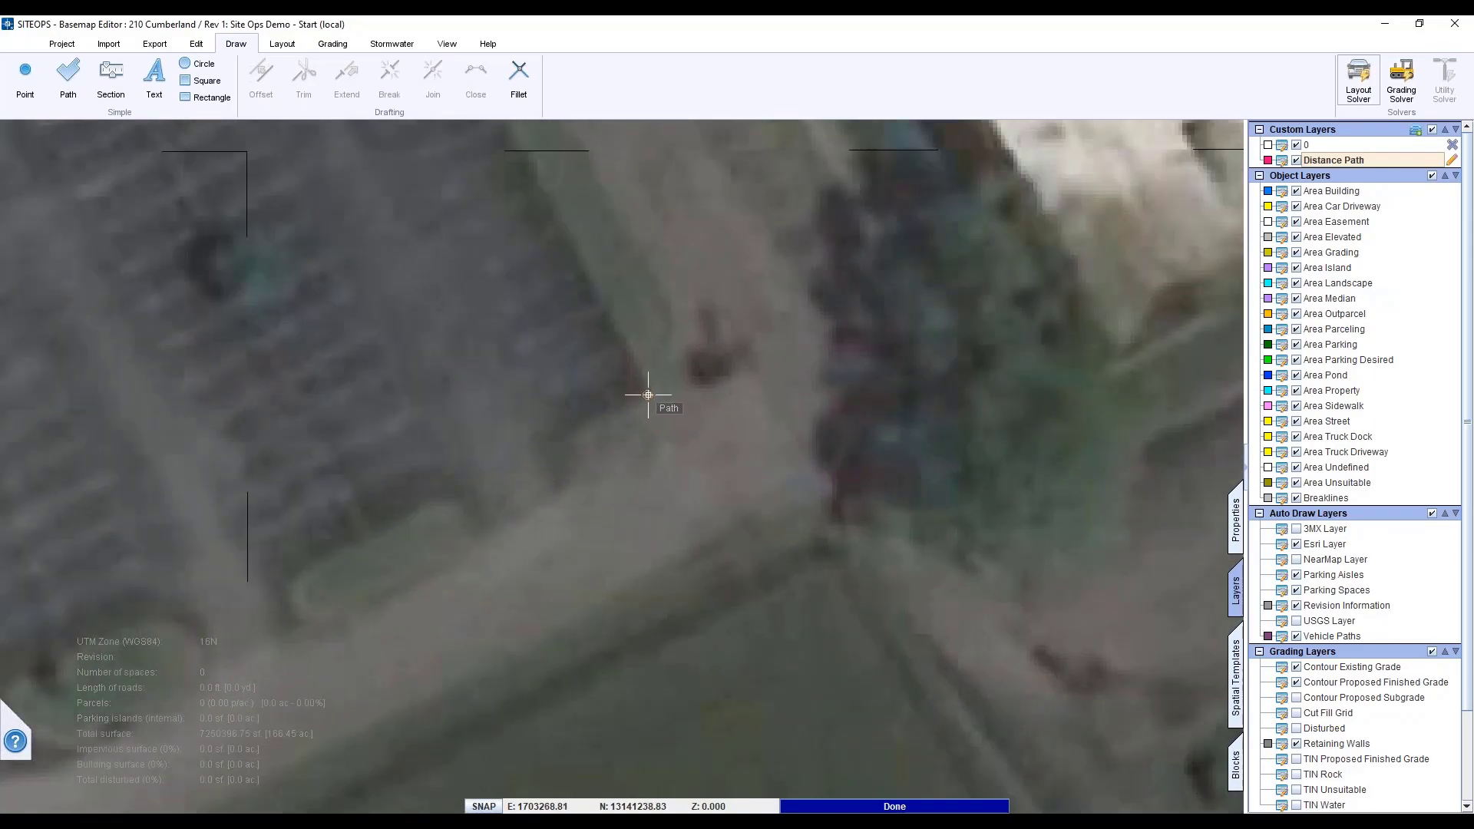
- Start the path at the parking lot edge and bring the riverbank into view
click(648, 395)
scroll(698, 516, down, 5)
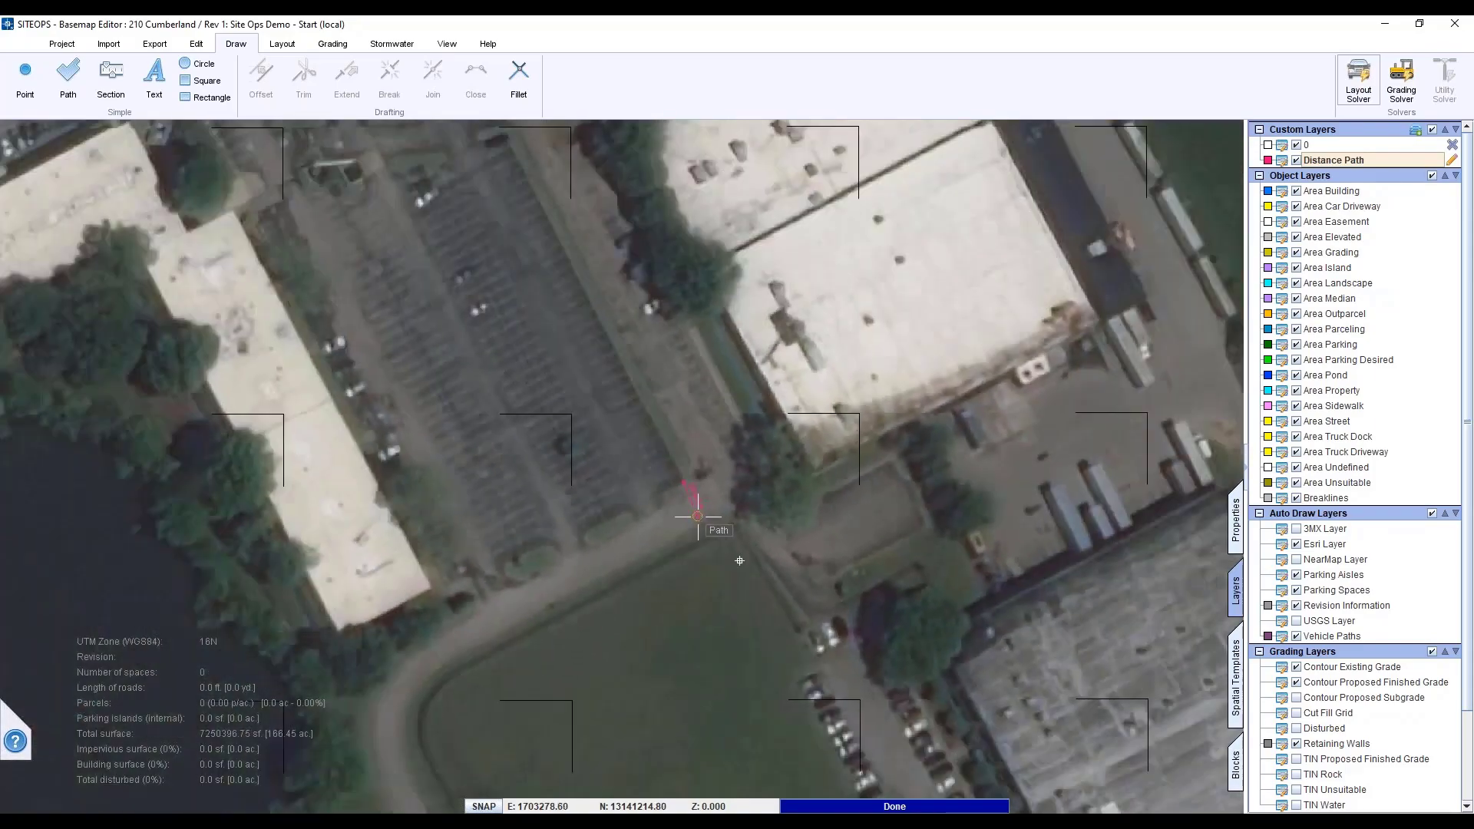
scroll(740, 561, down, 4)
scroll(722, 560, up, 1)
middle_drag(722, 560, 311, 529)
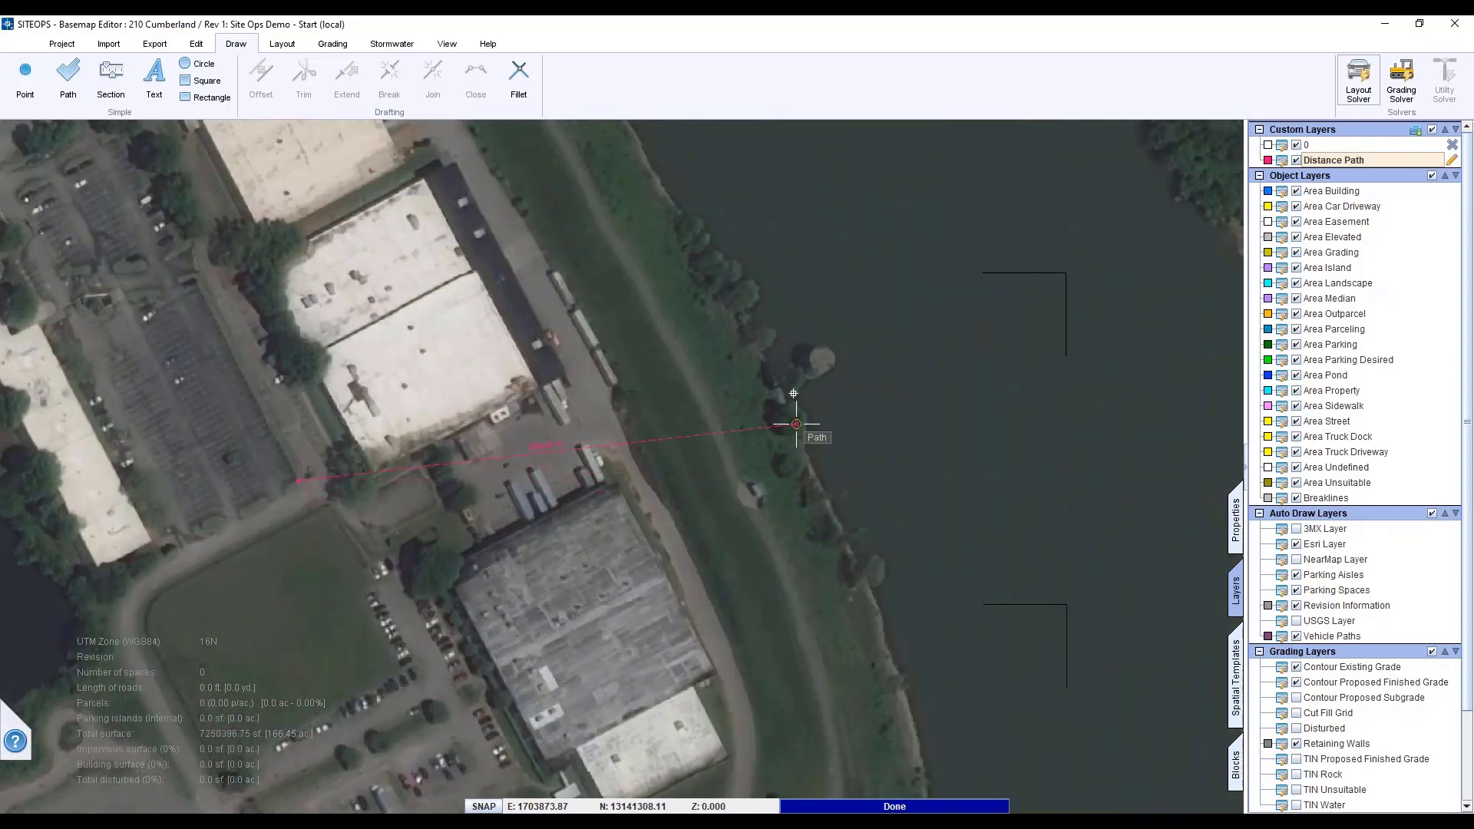
middle_drag(776, 427, 581, 542)
scroll(622, 513, up, 5)
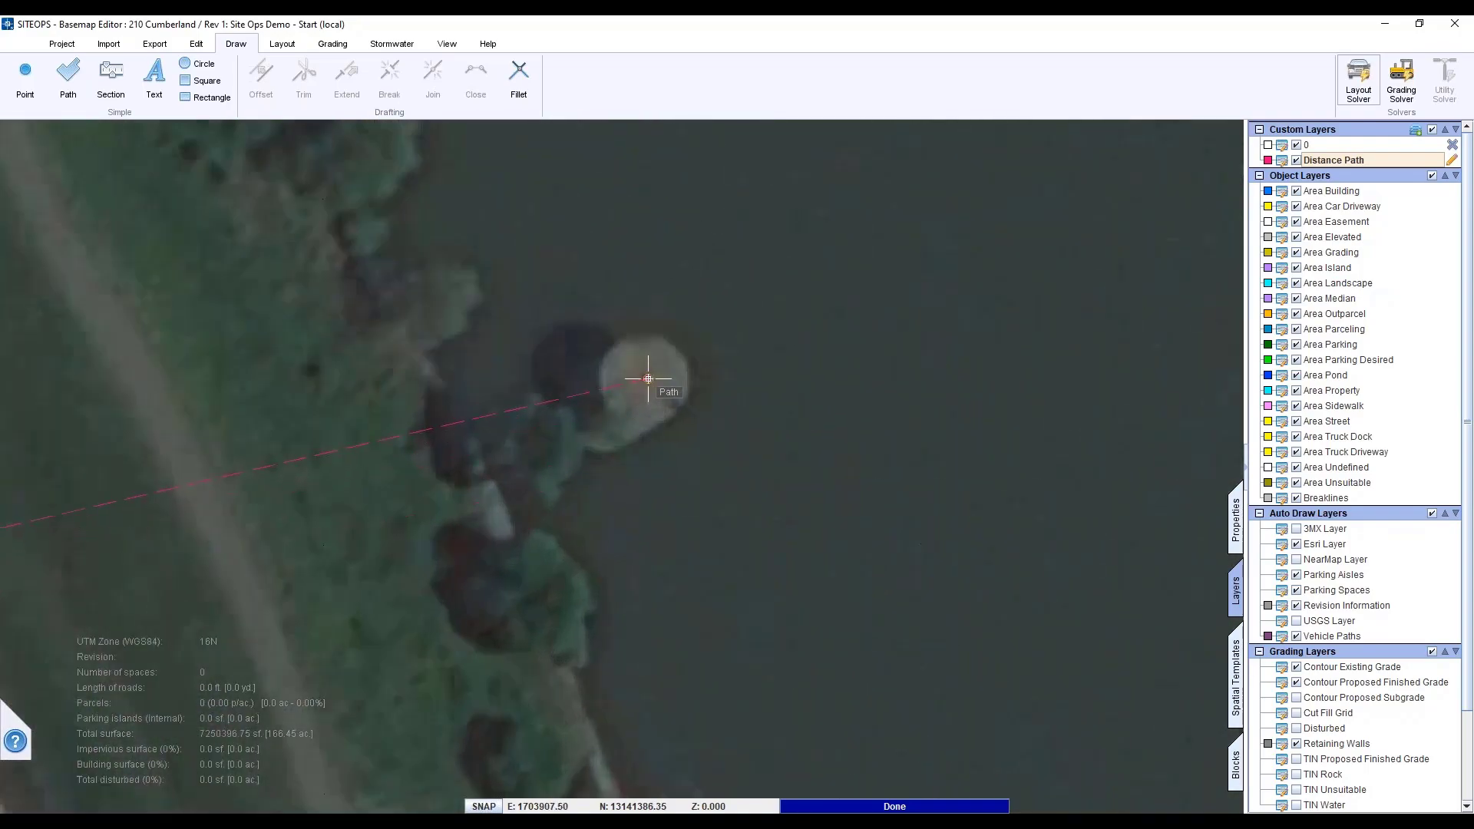
- End the path on the round river structure, showing its 655.51 ft length label
click(648, 379)
right_click(670, 468)
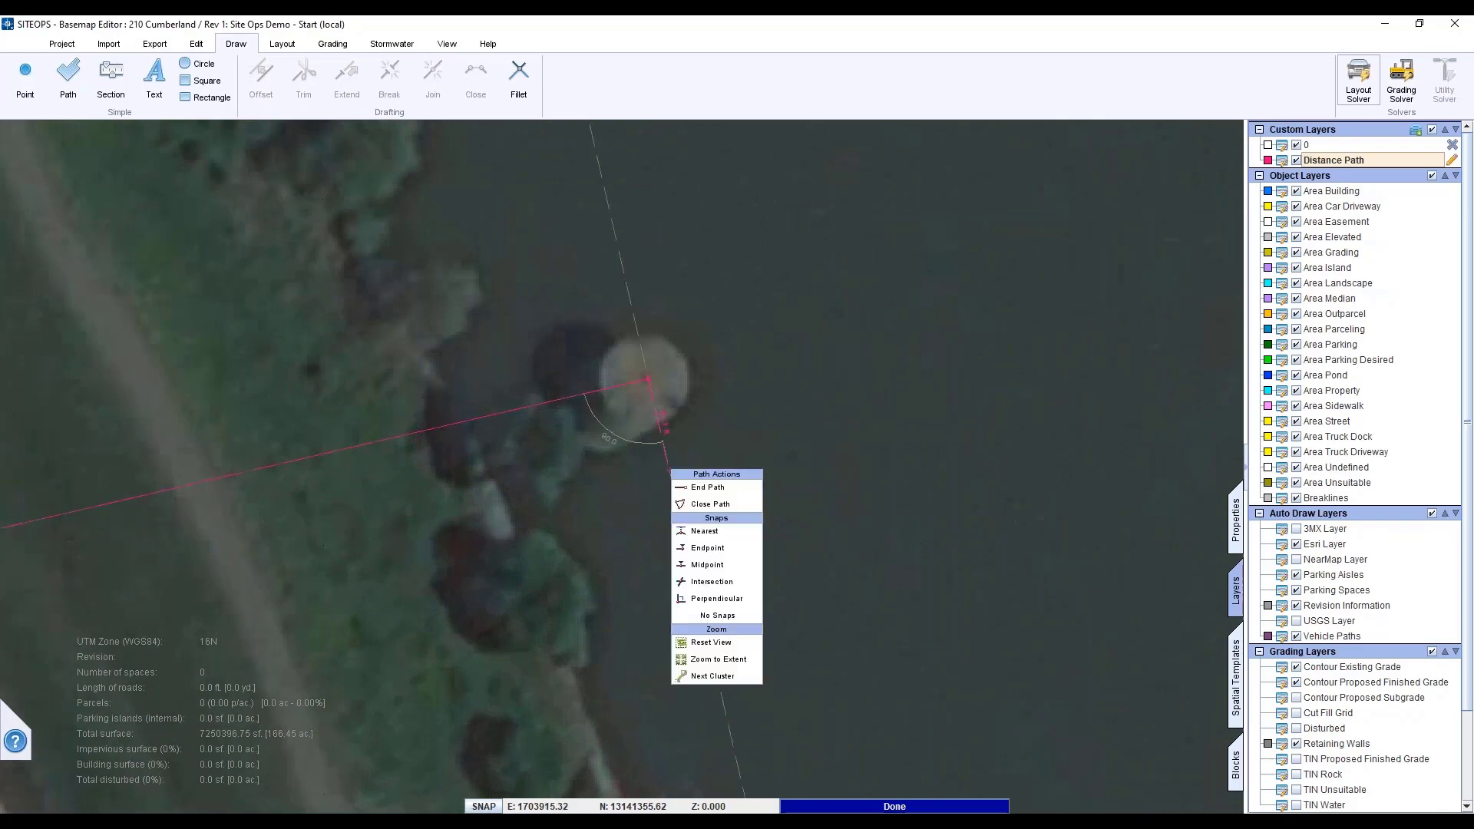
click(697, 487)
scroll(447, 588, down, 3)
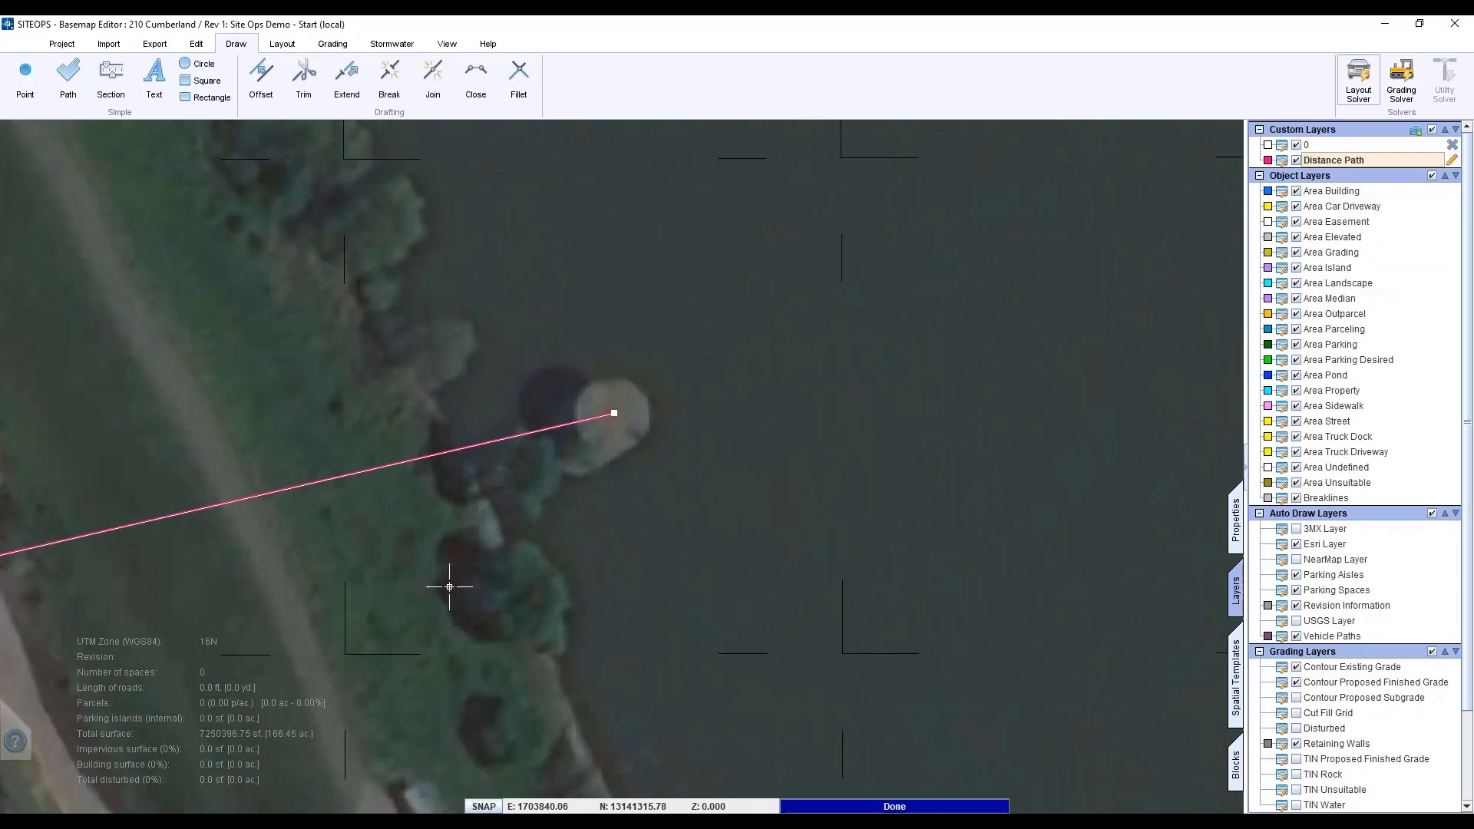
scroll(450, 595, up, 1)
middle_drag(458, 596, 843, 554)
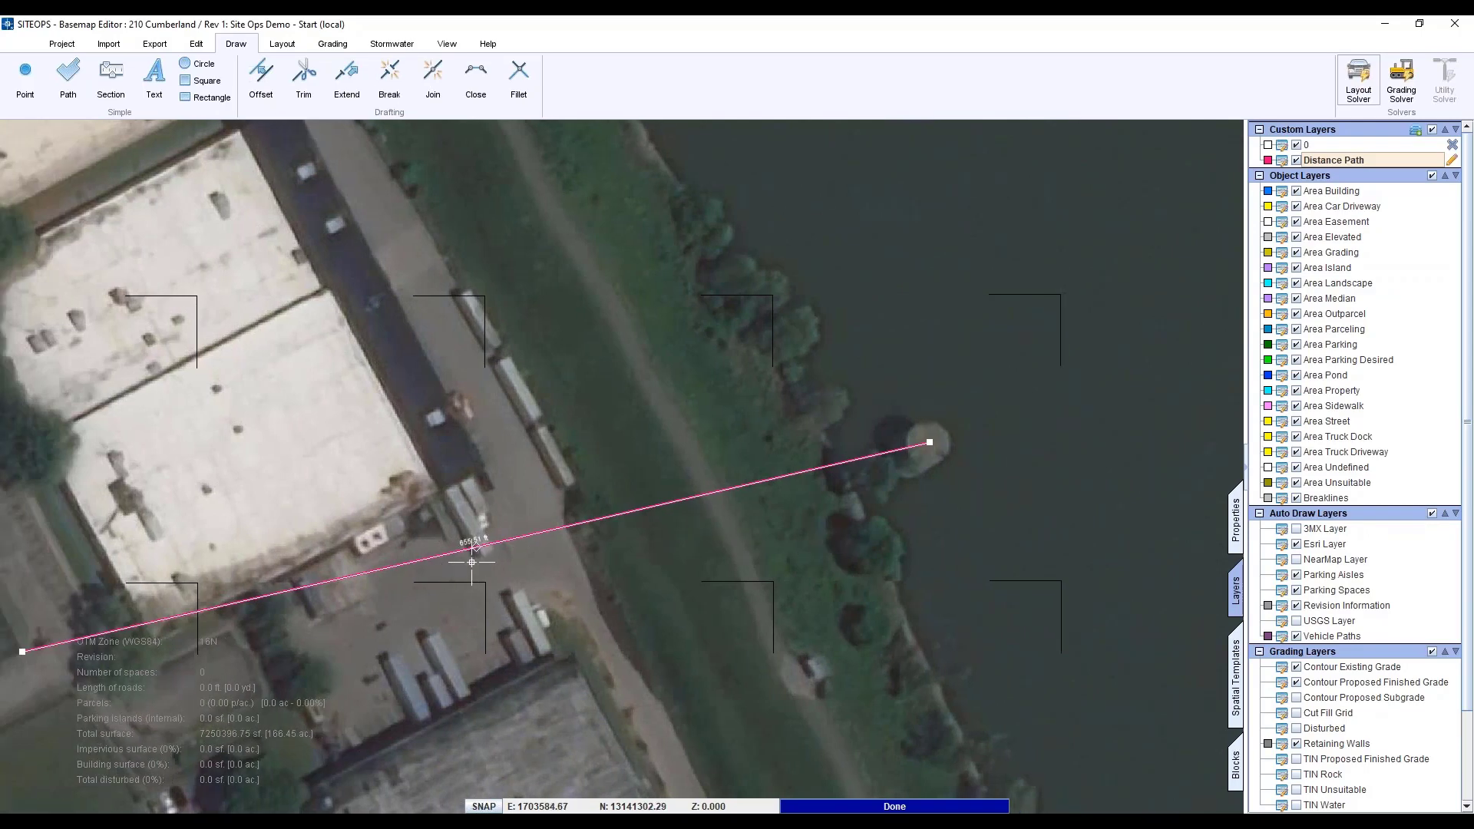
scroll(471, 562, up, 3)
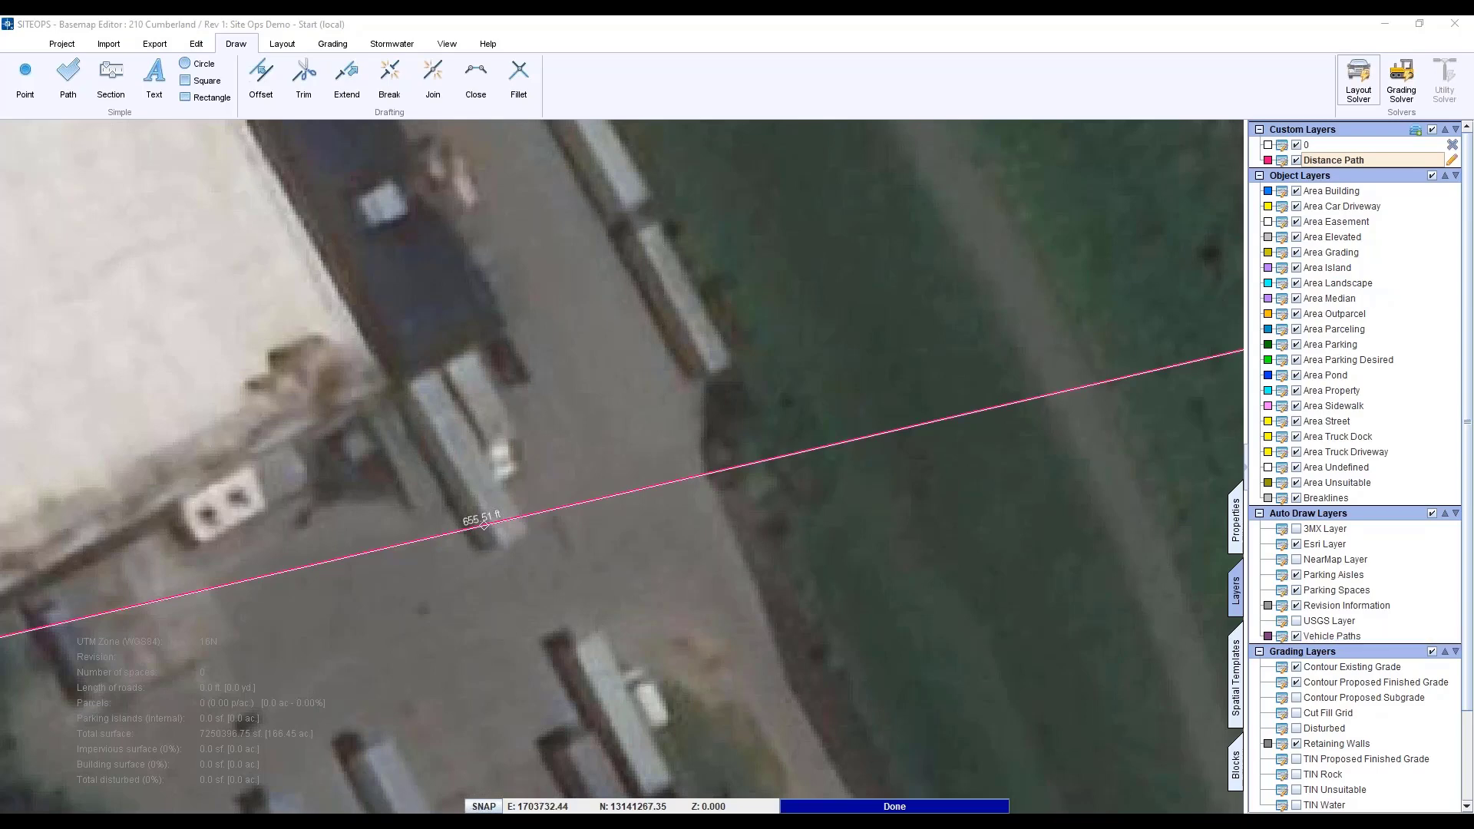
- Enter the path length 655.51 in cell B2 of Book1, then return to the site map
drag(1228, 256, 1114, 421)
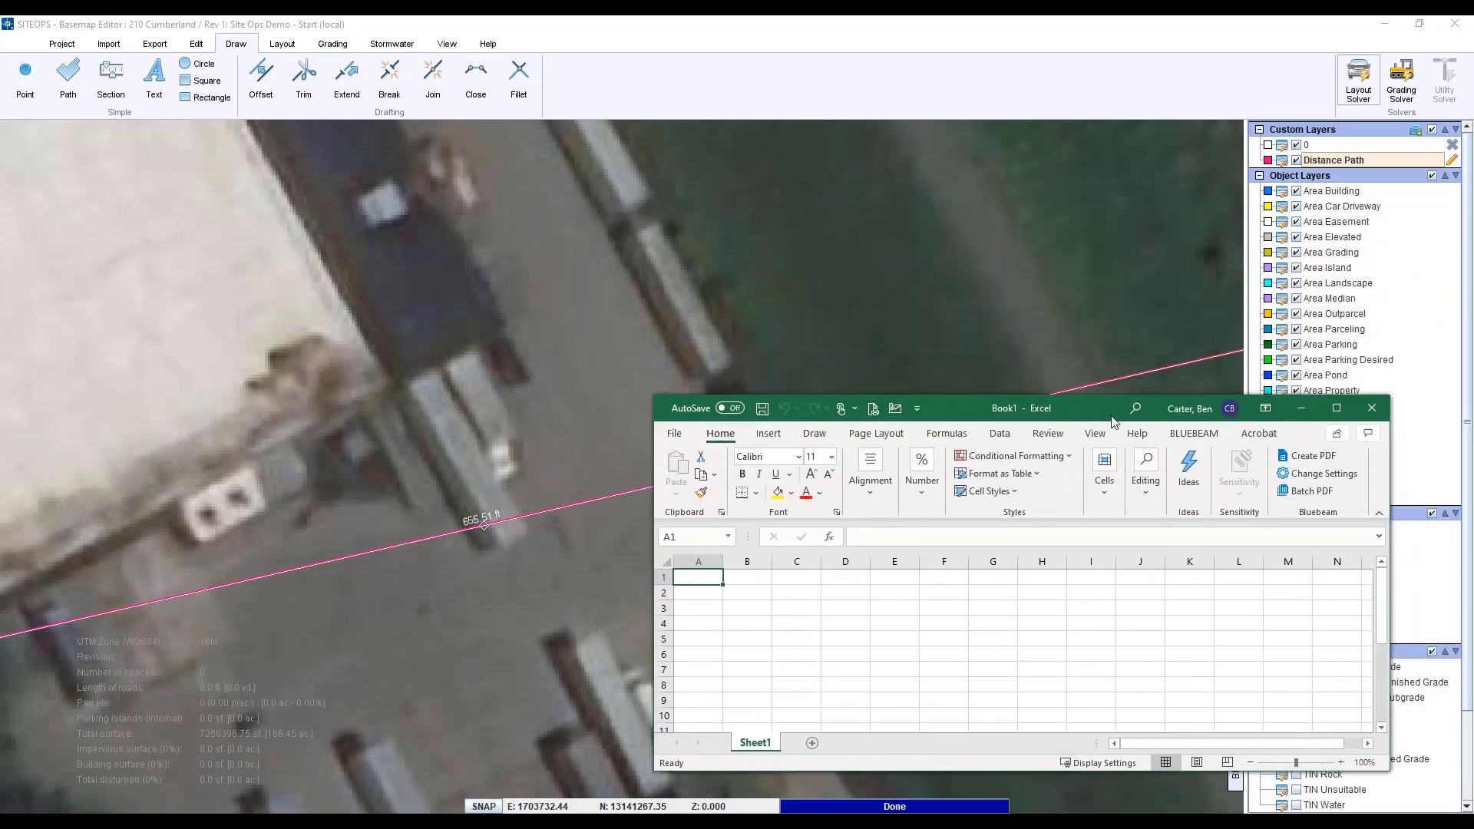
key(Down)
key(Right)
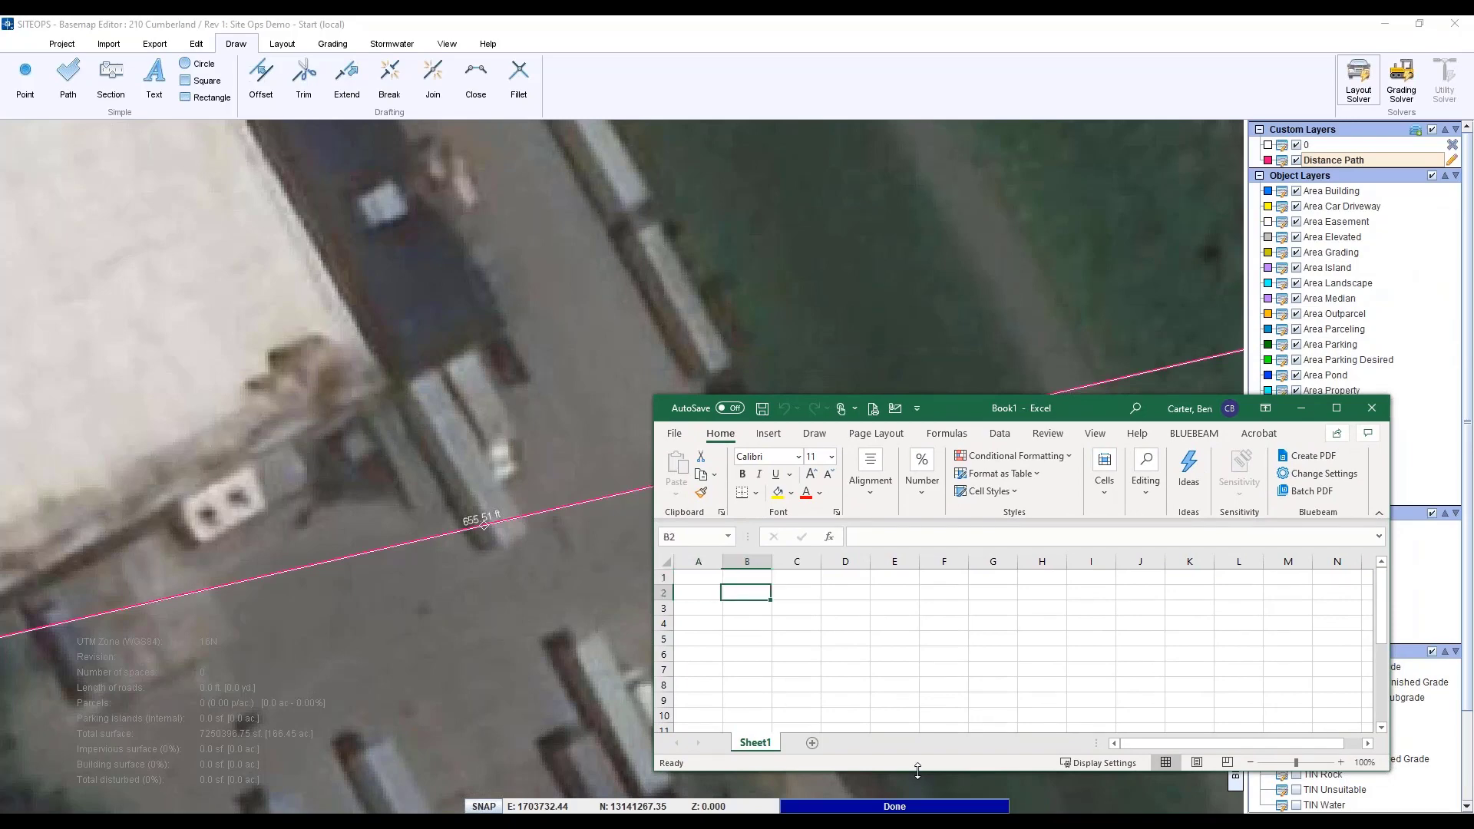
text(655.51)
key(Return)
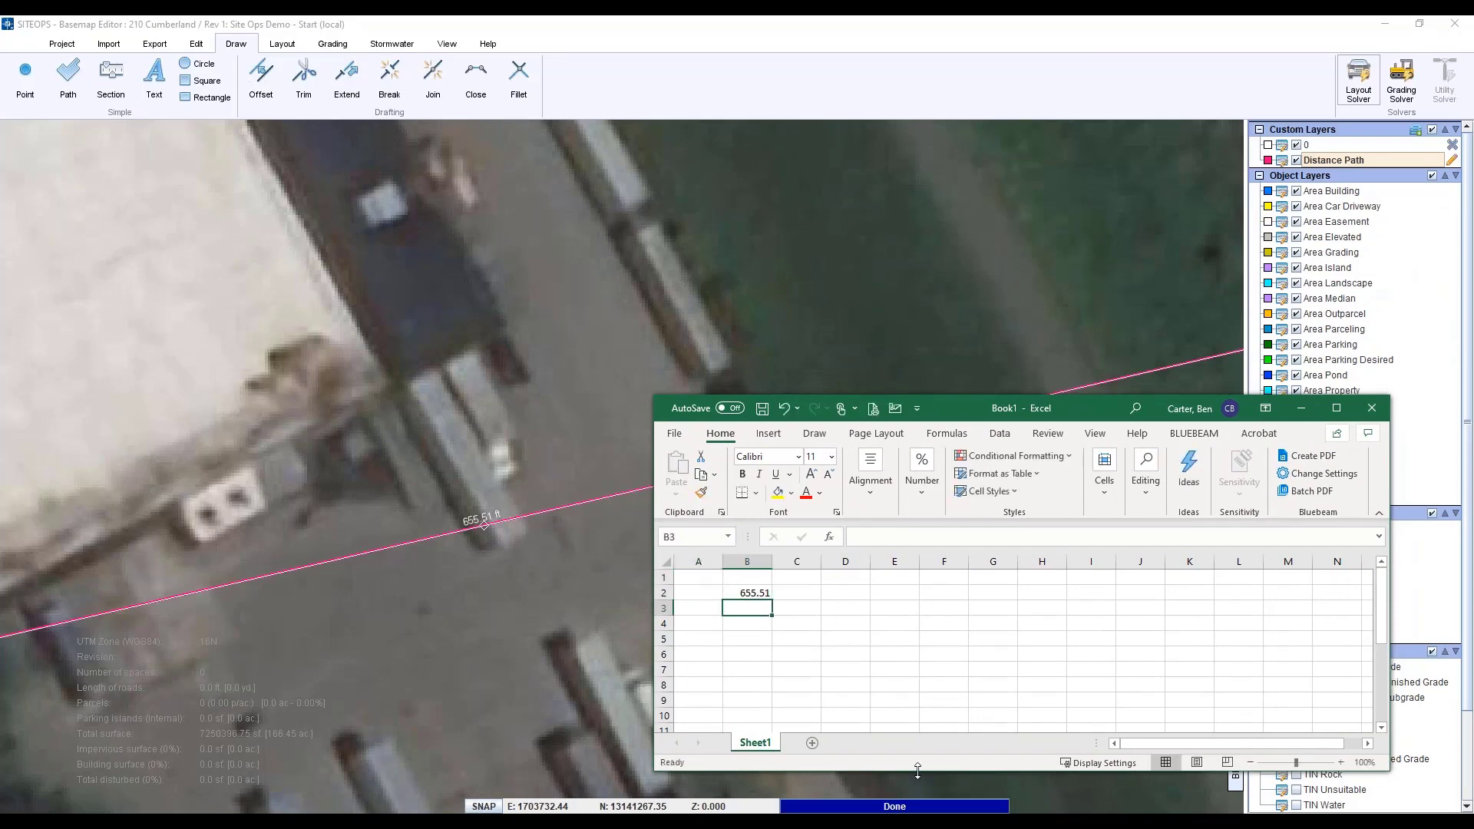
click(346, 650)
scroll(330, 667, down, 5)
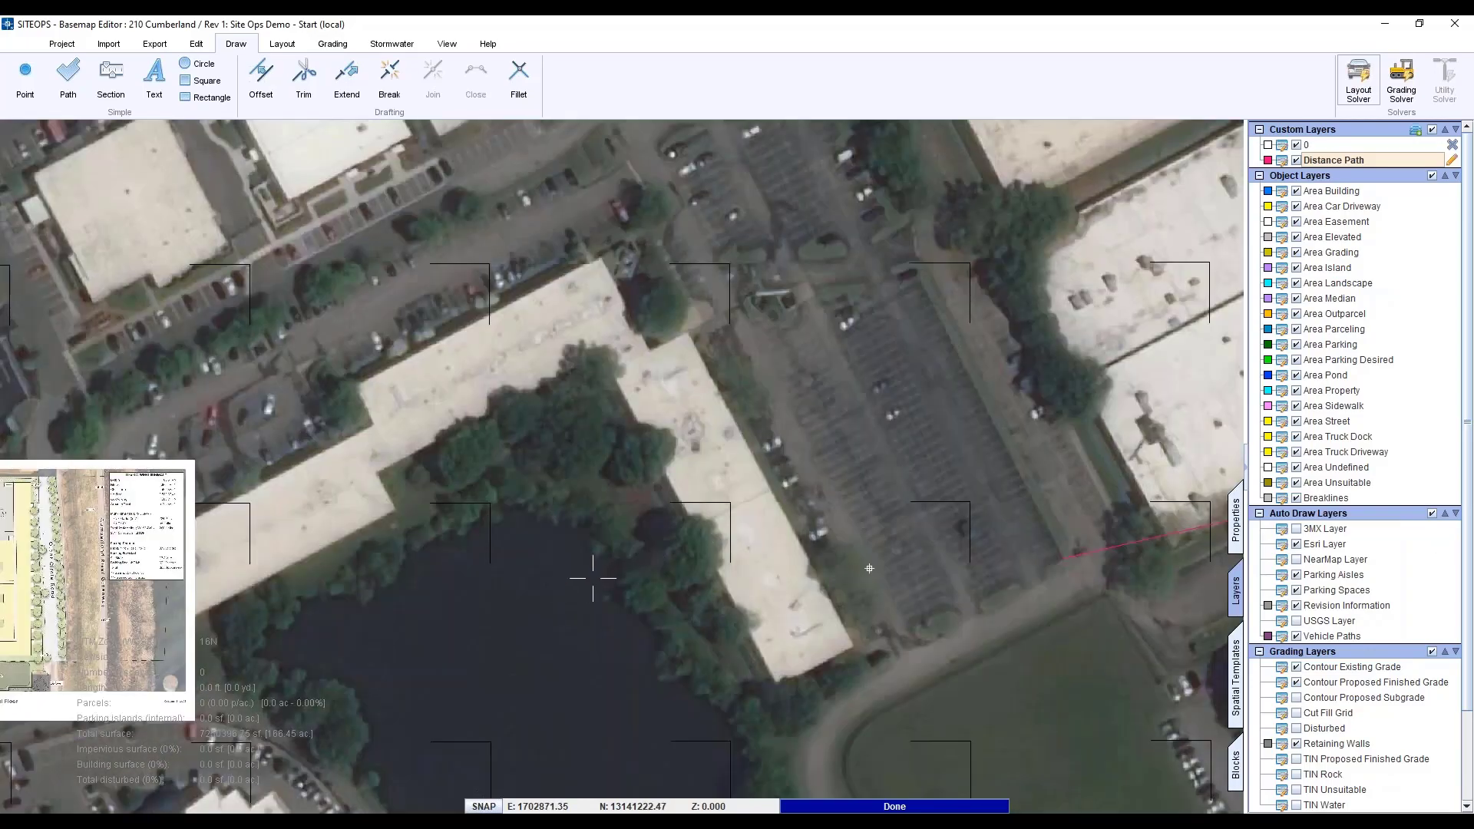
- Start a new distance path with its first point at the Cumberland Bend road edge
scroll(277, 566, up, 3)
scroll(277, 565, up, 3)
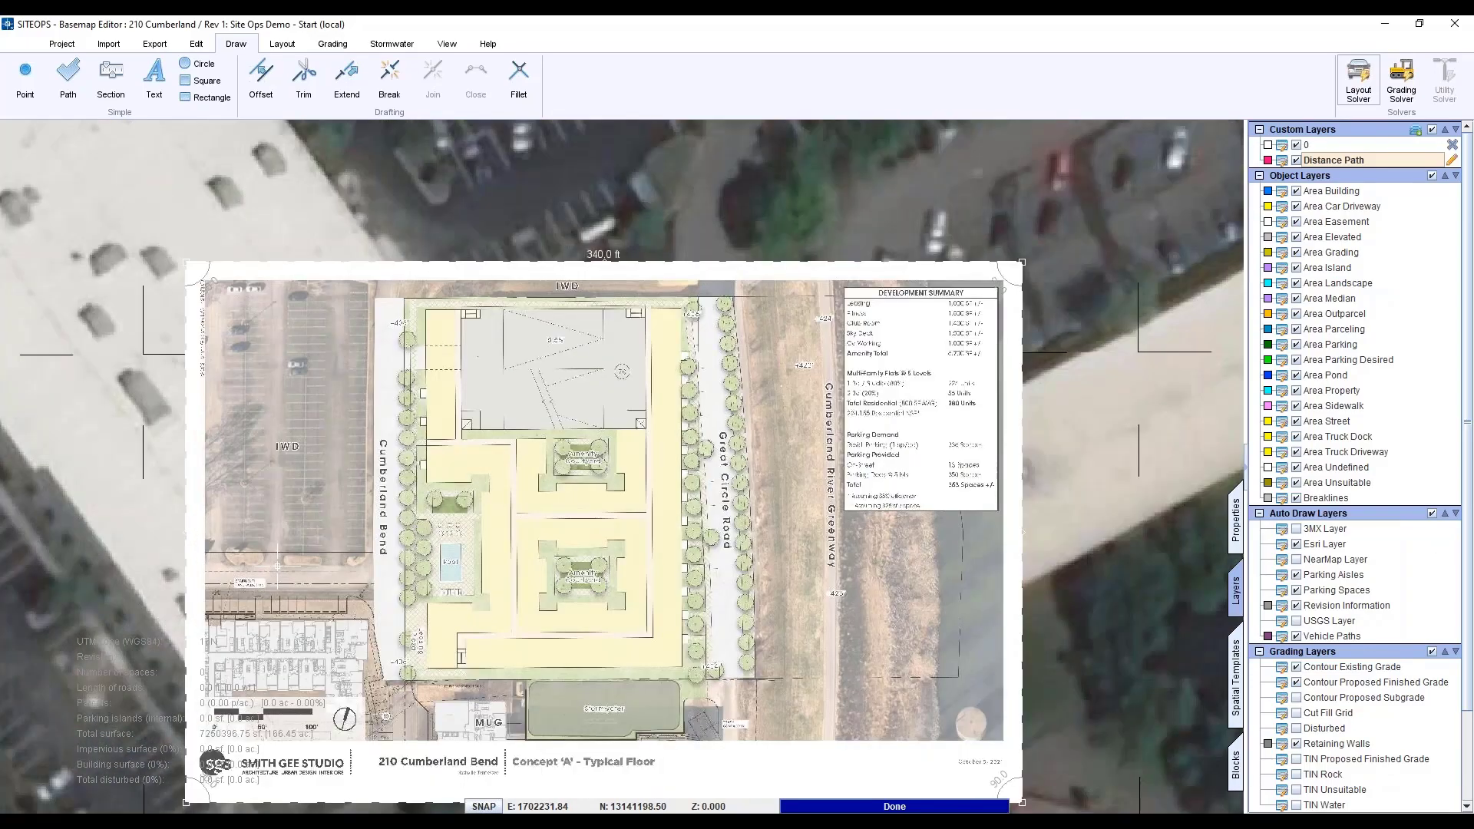
scroll(277, 566, up, 3)
click(71, 88)
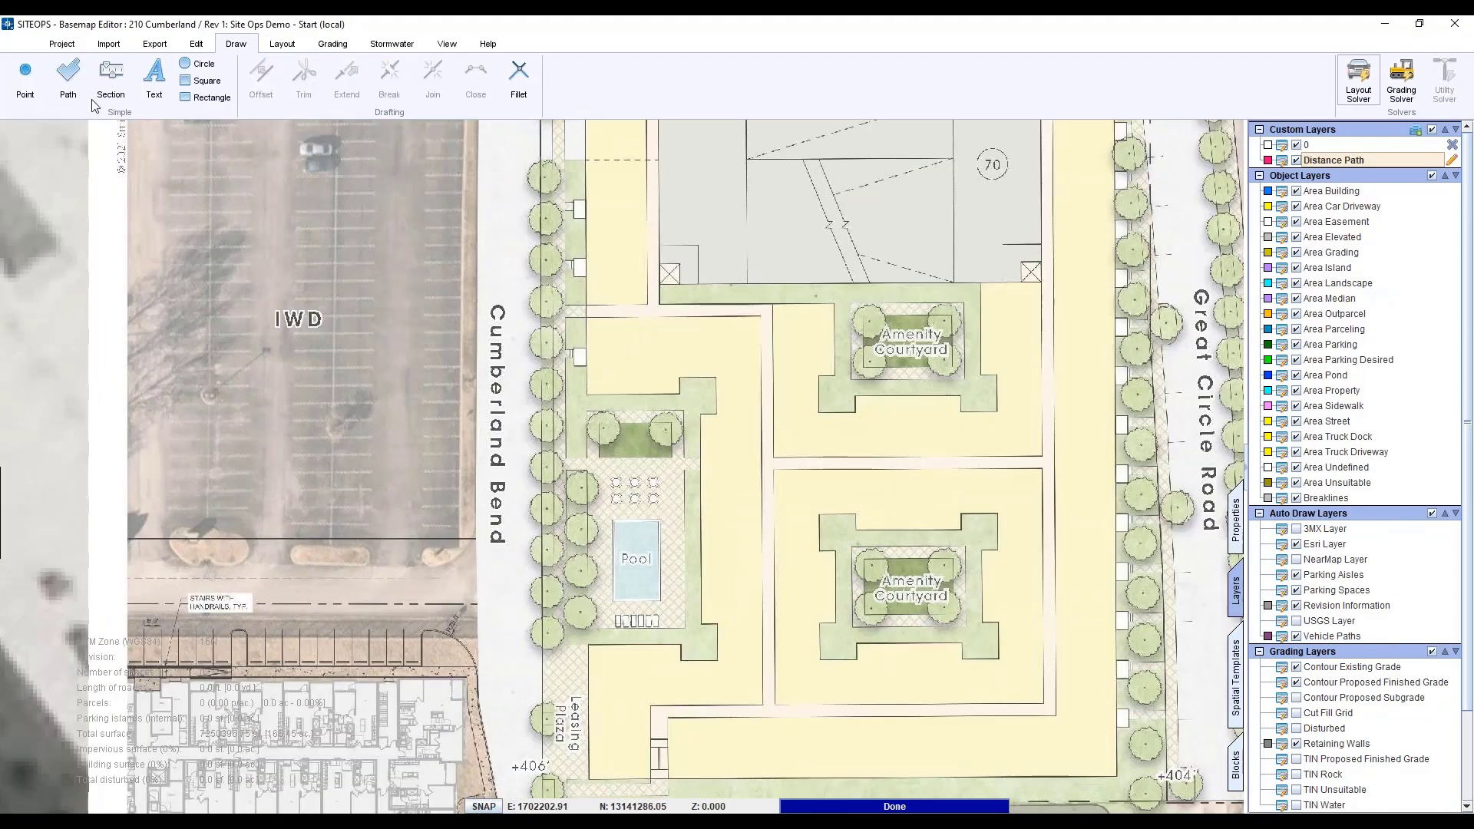
scroll(457, 543, up, 2)
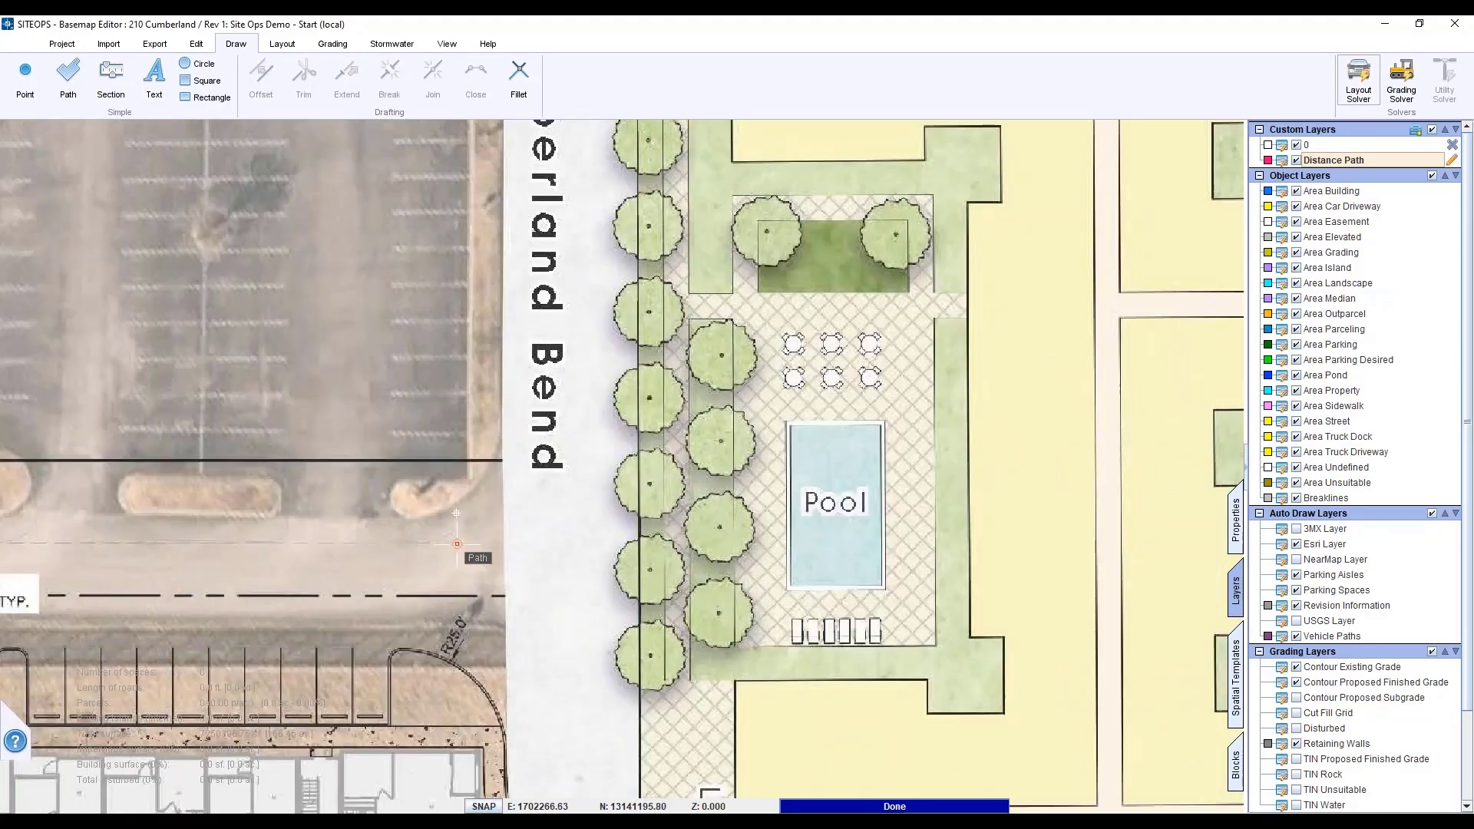
click(467, 480)
scroll(530, 509, down, 5)
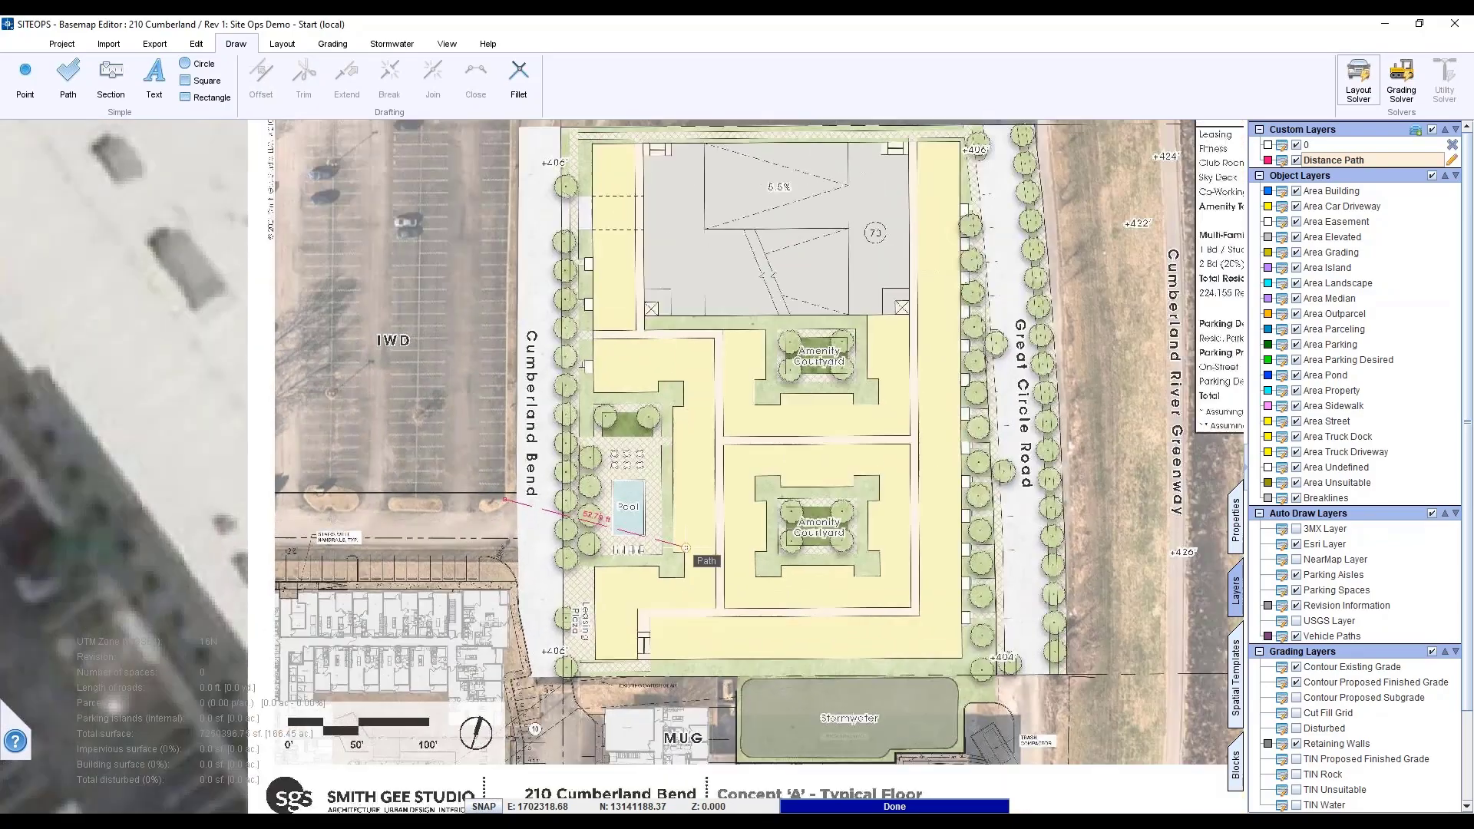
scroll(685, 547, down, 3)
scroll(979, 626, up, 2)
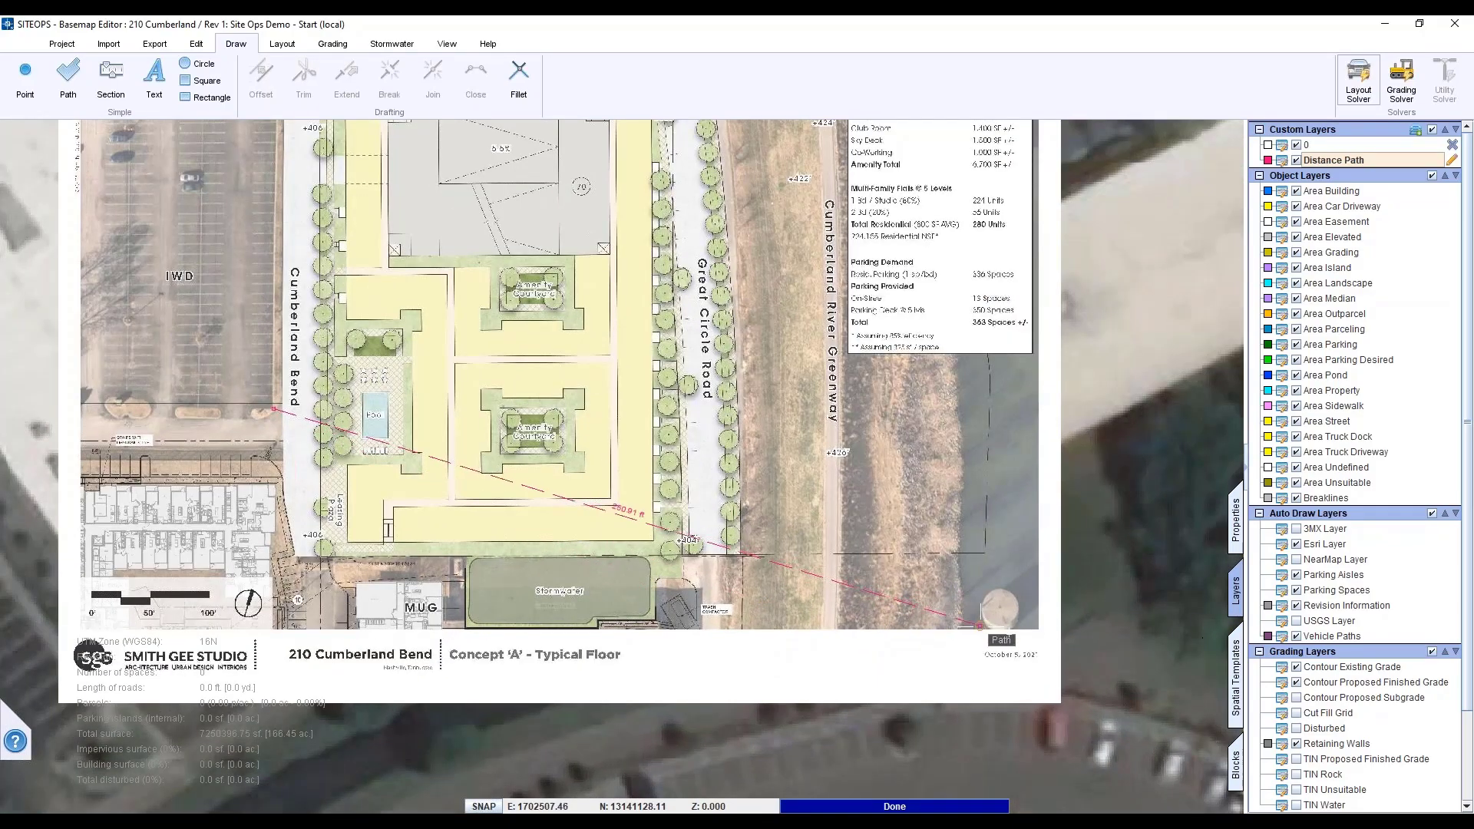
scroll(979, 626, up, 4)
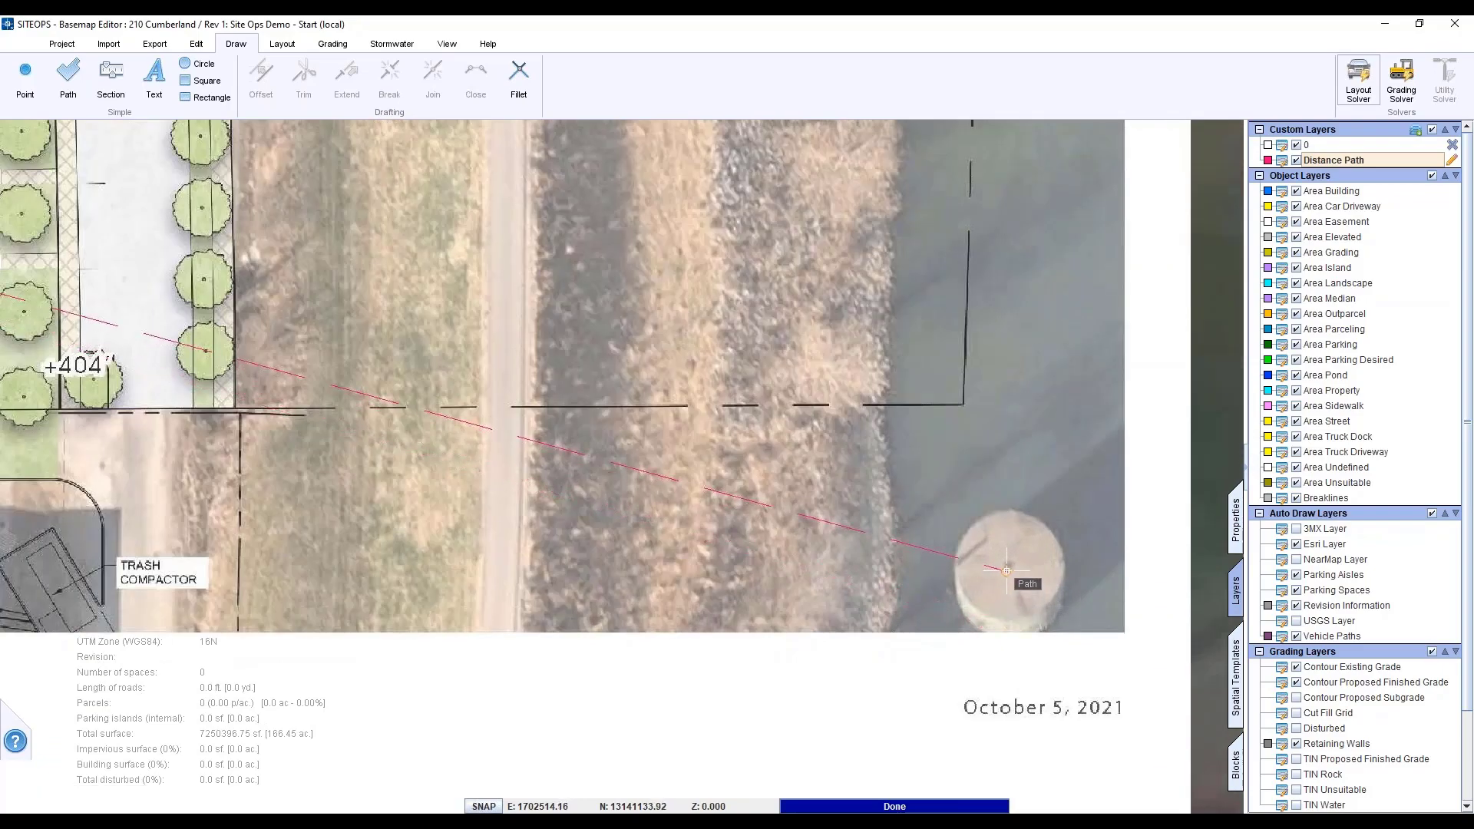
- End the path at the round tank and select the site plan image
right_click(991, 586)
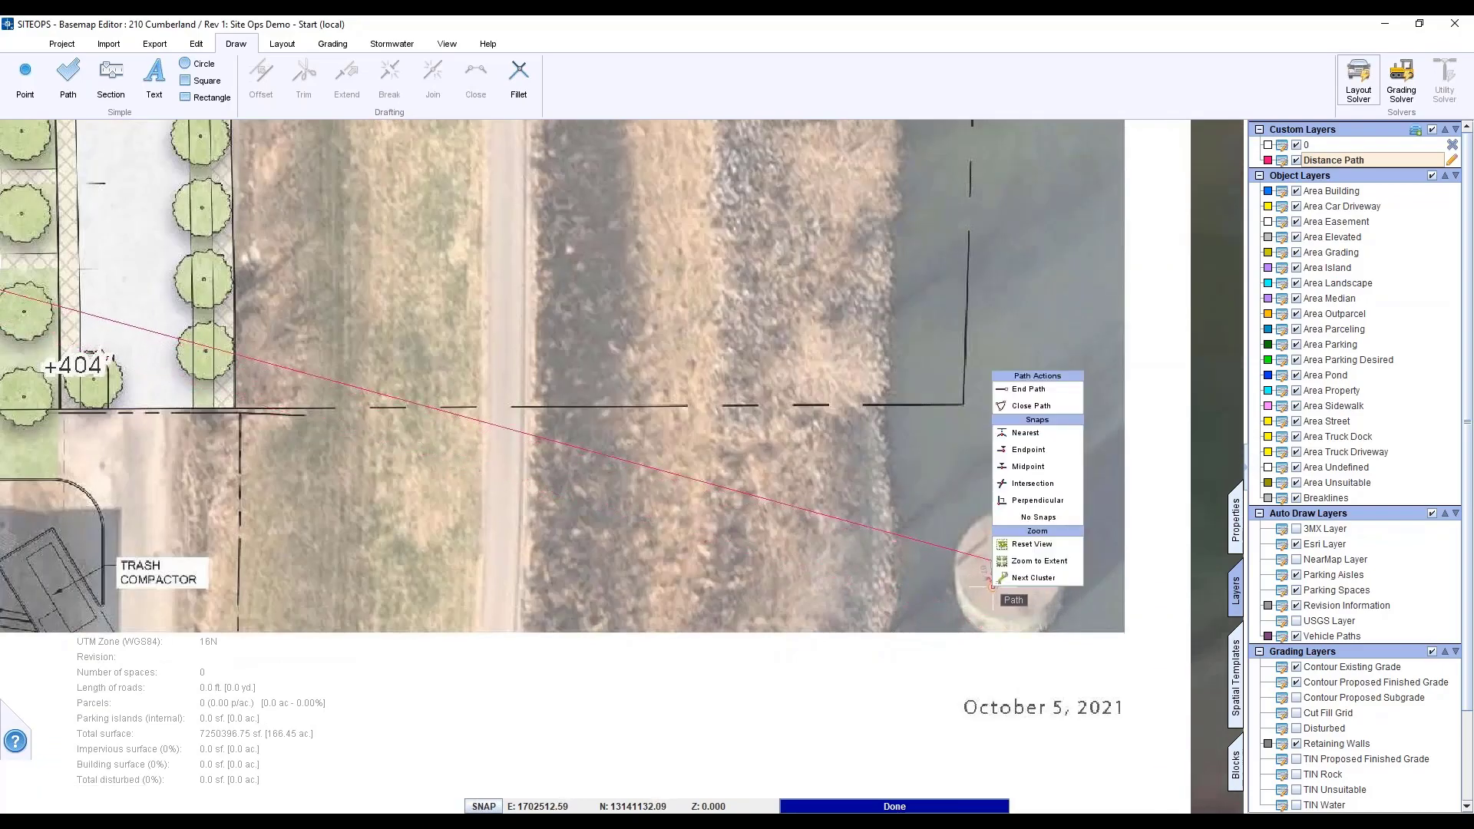
click(1028, 389)
scroll(1021, 392, down, 1)
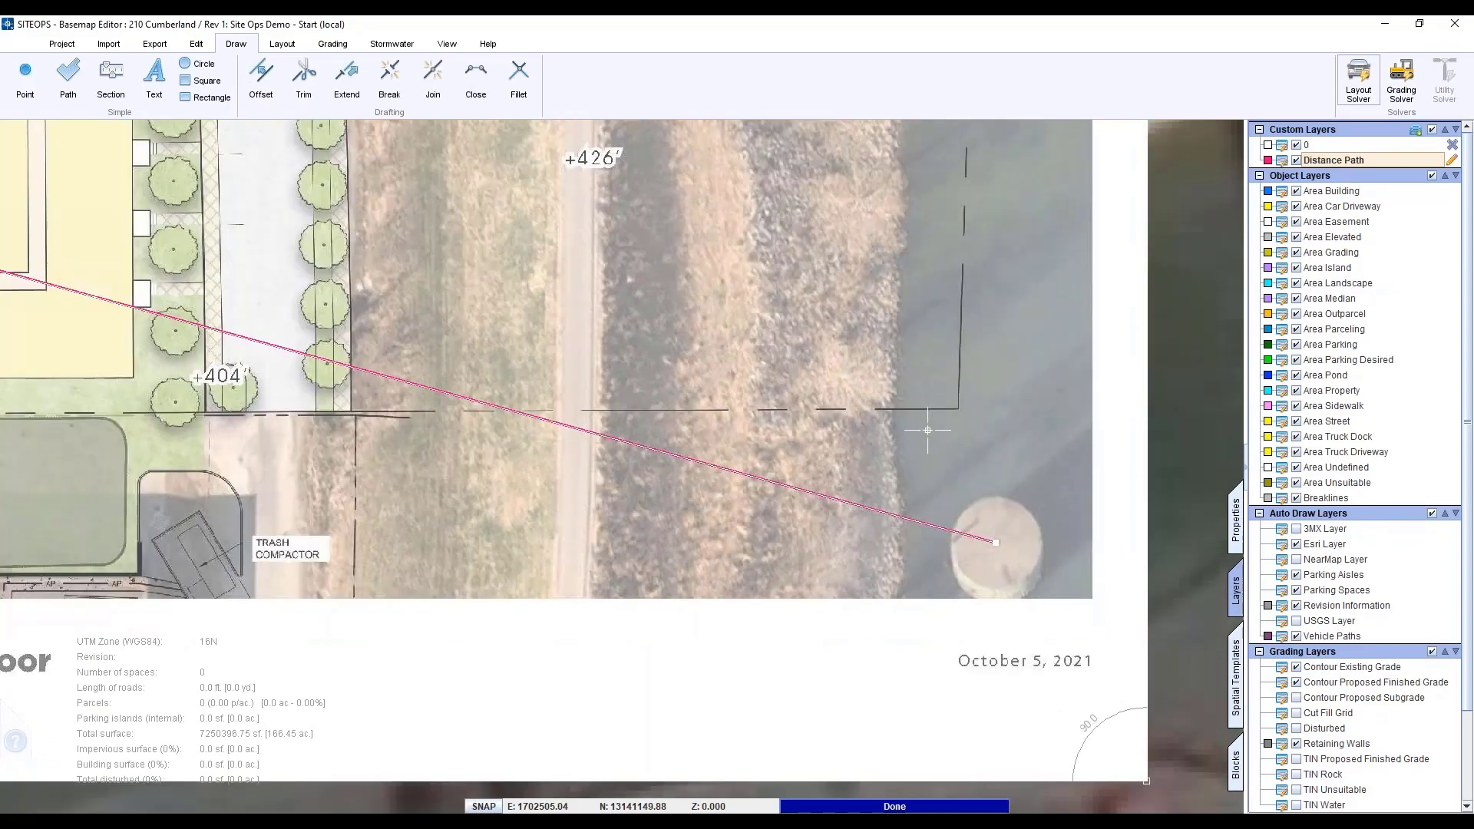
scroll(928, 430, down, 2)
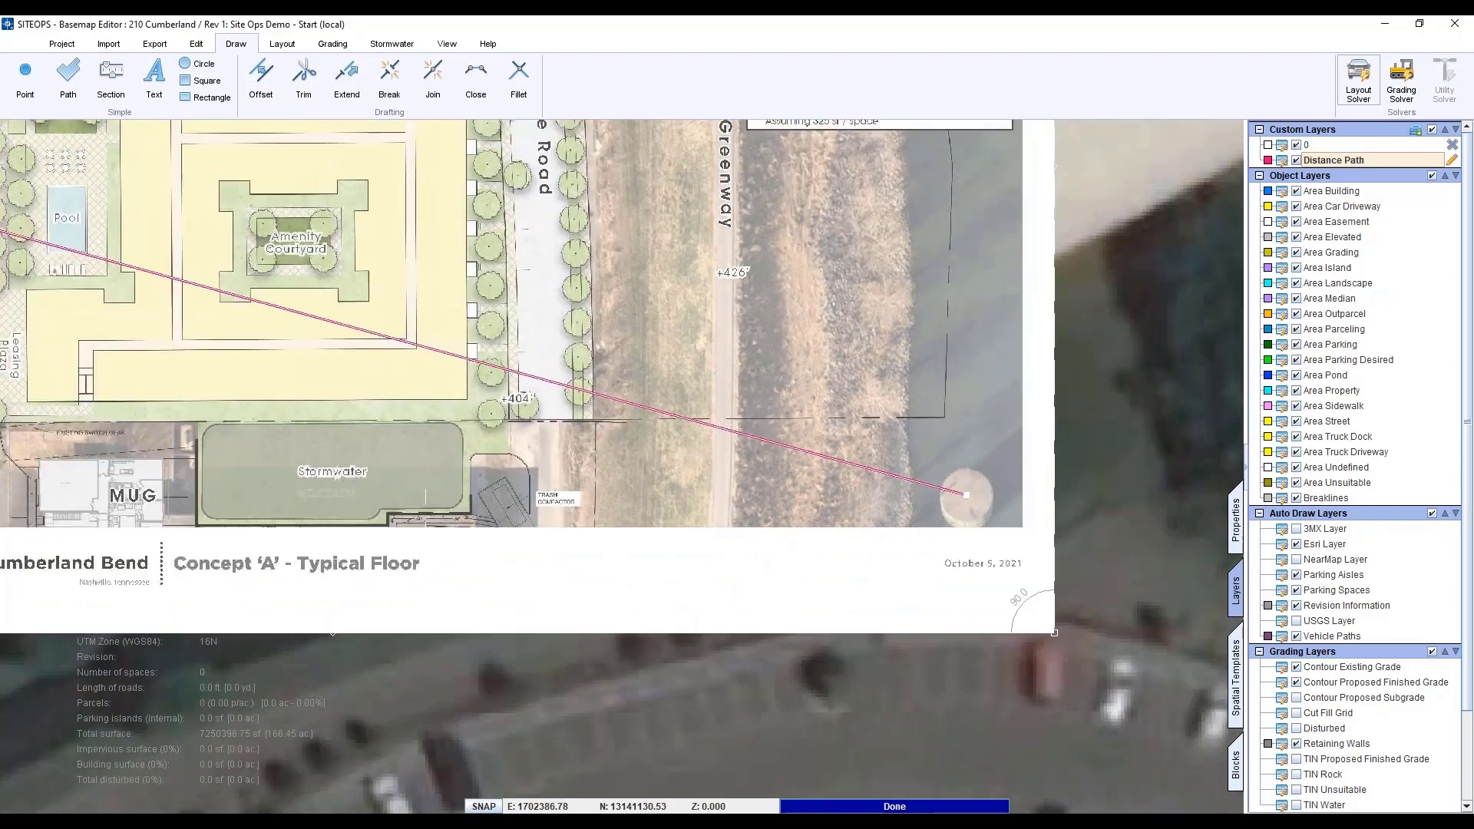
middle_drag(388, 489, 674, 551)
click(468, 548)
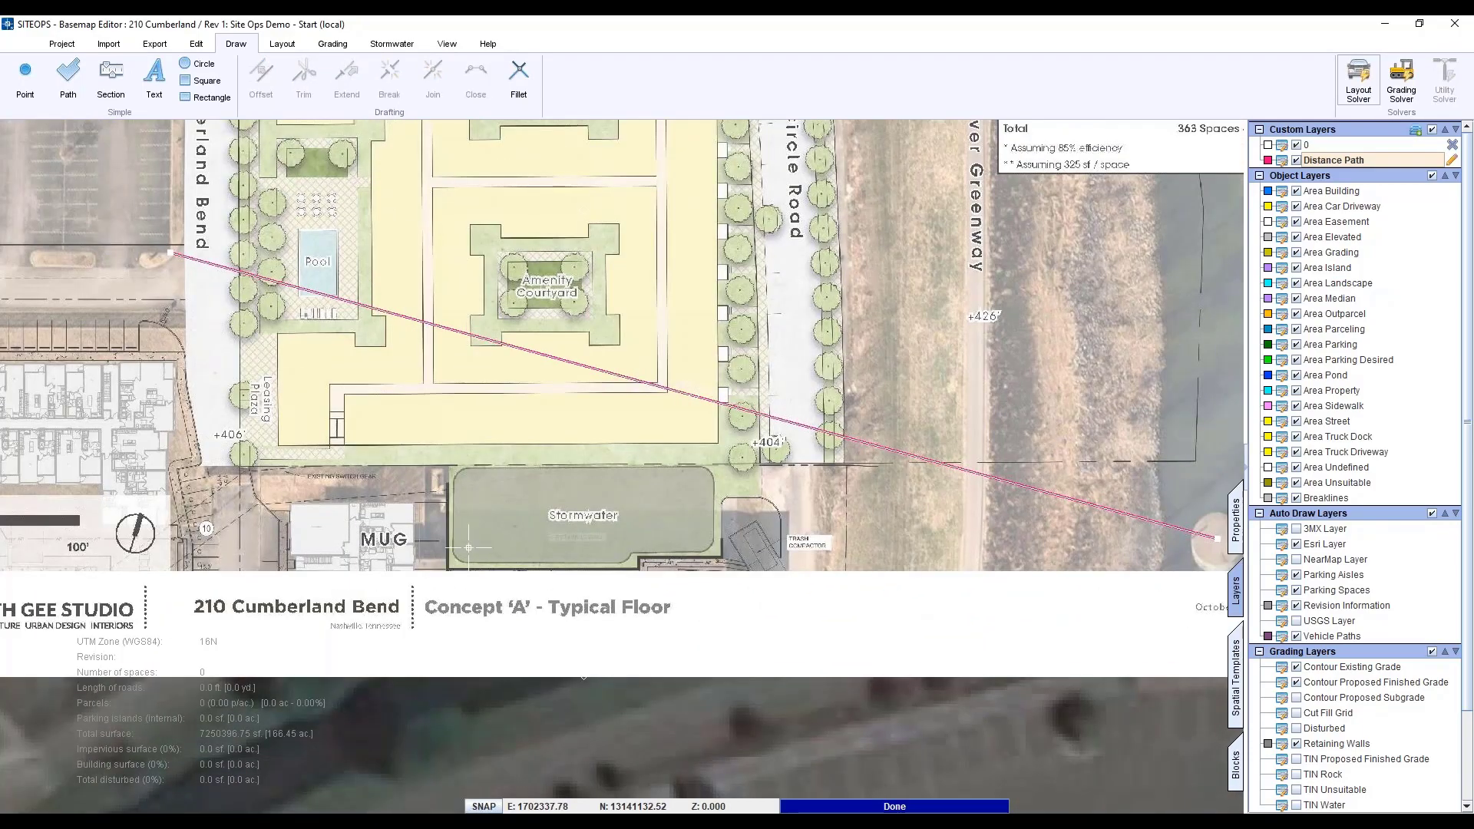
- Set the Site Study image's transparency to 0.5 in its properties
double_click(1217, 538)
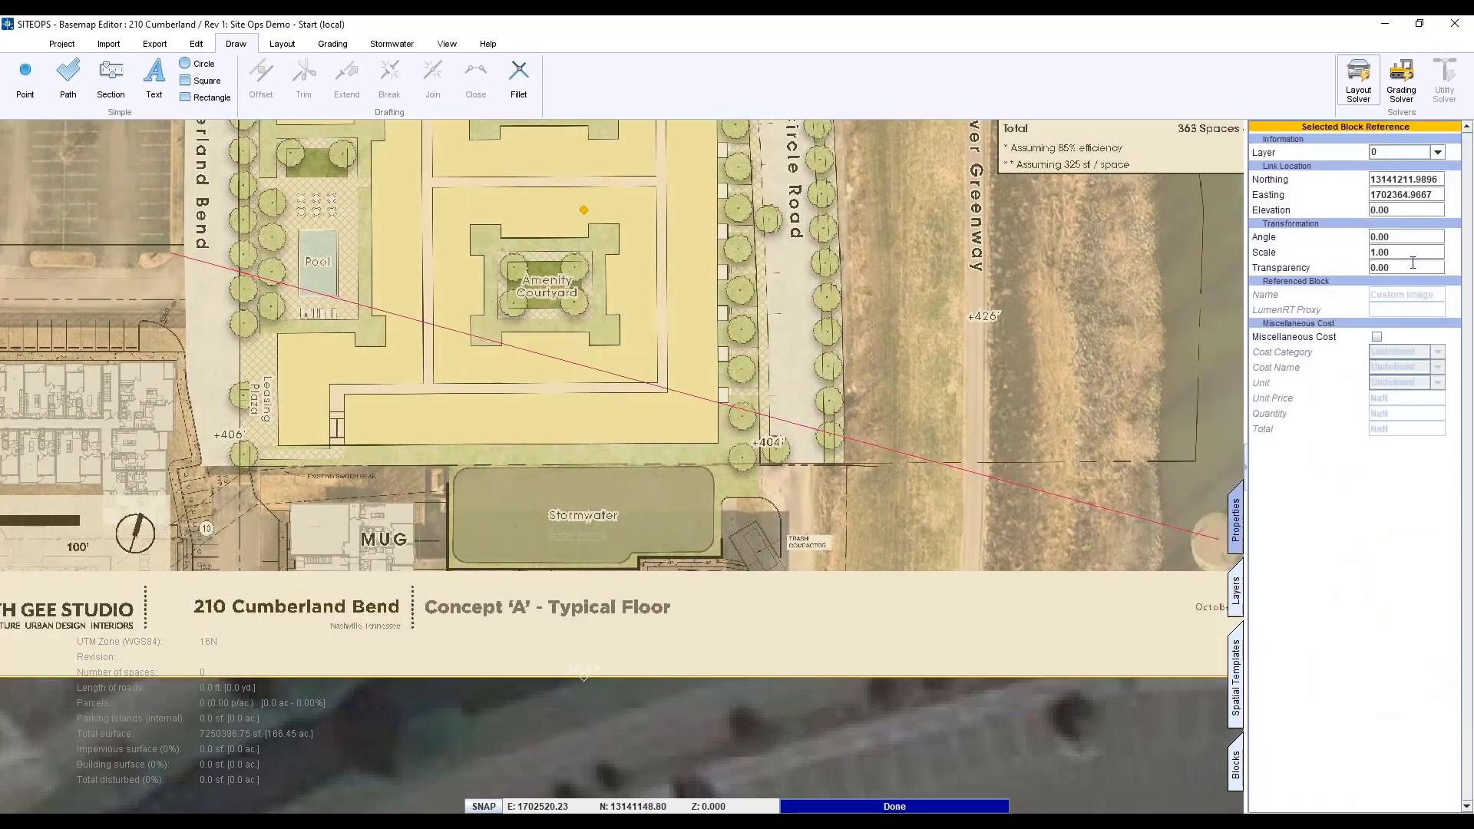
text(0.5)
key(Return)
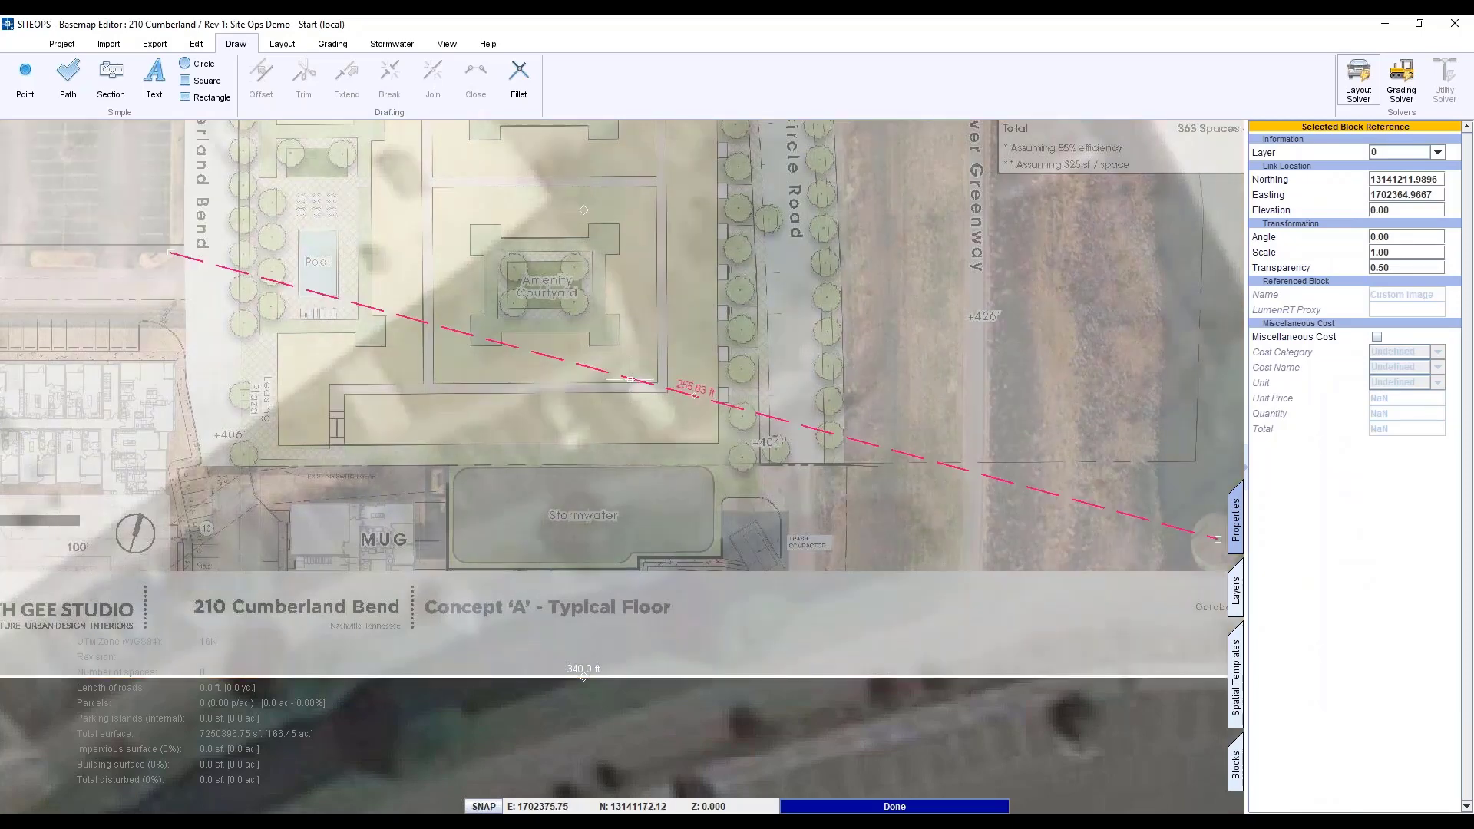
- In Excel, enter 255.83 in B3 and the ratio formula +B2/B3 in B4
key(alt+Tab)
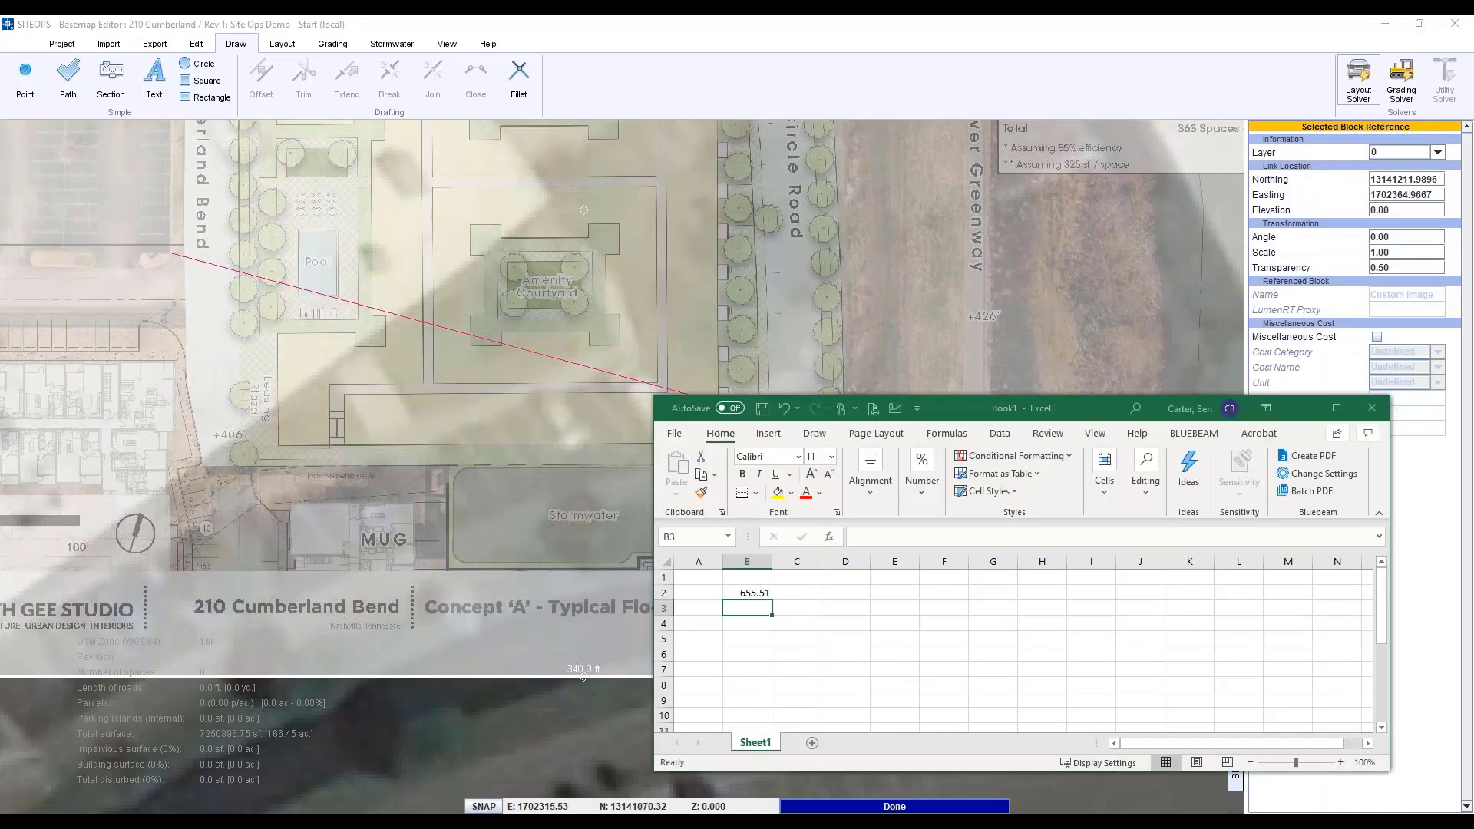
text(255.)
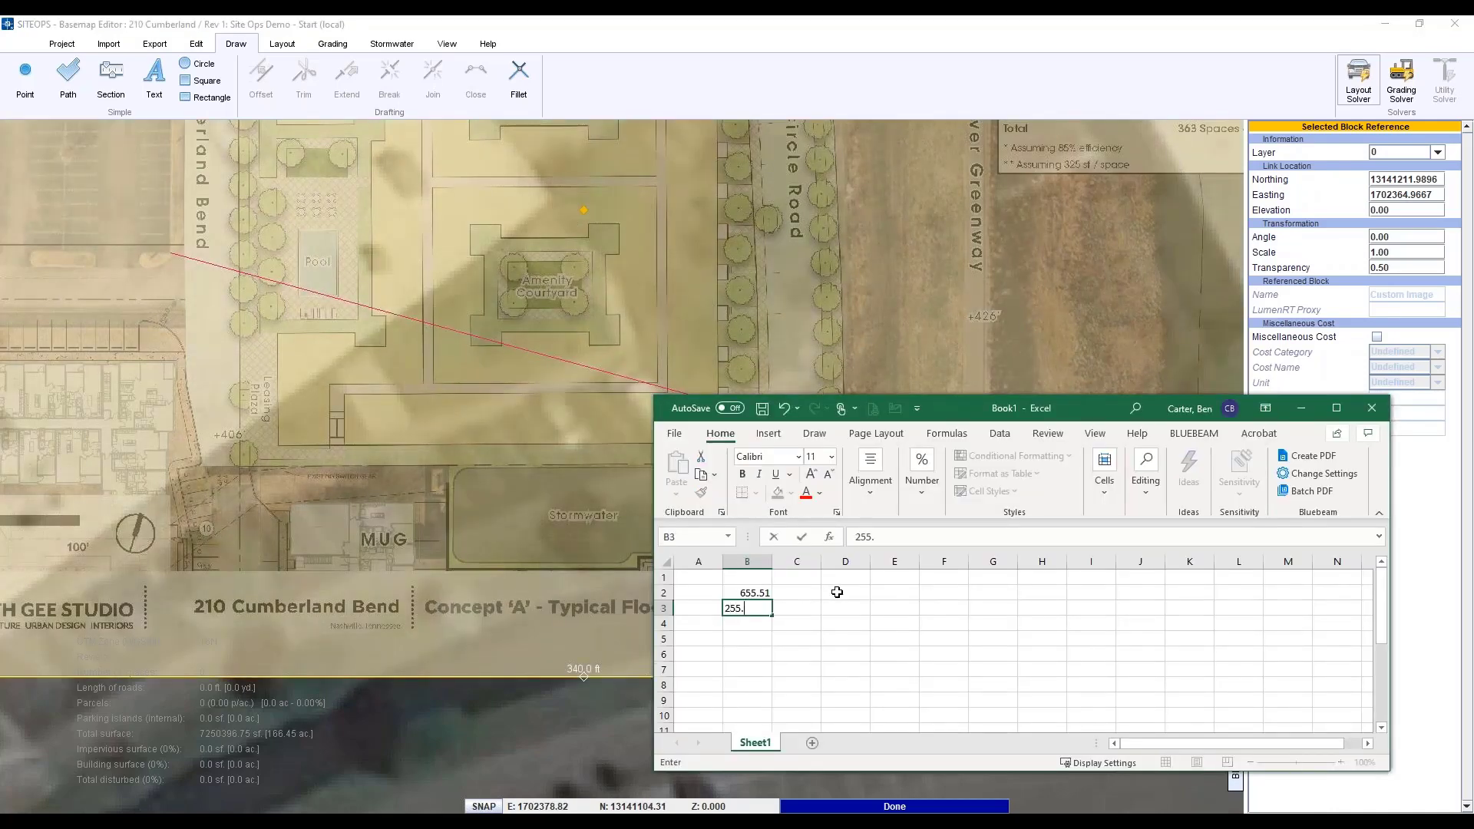
text(83)
key(Return)
text(+)
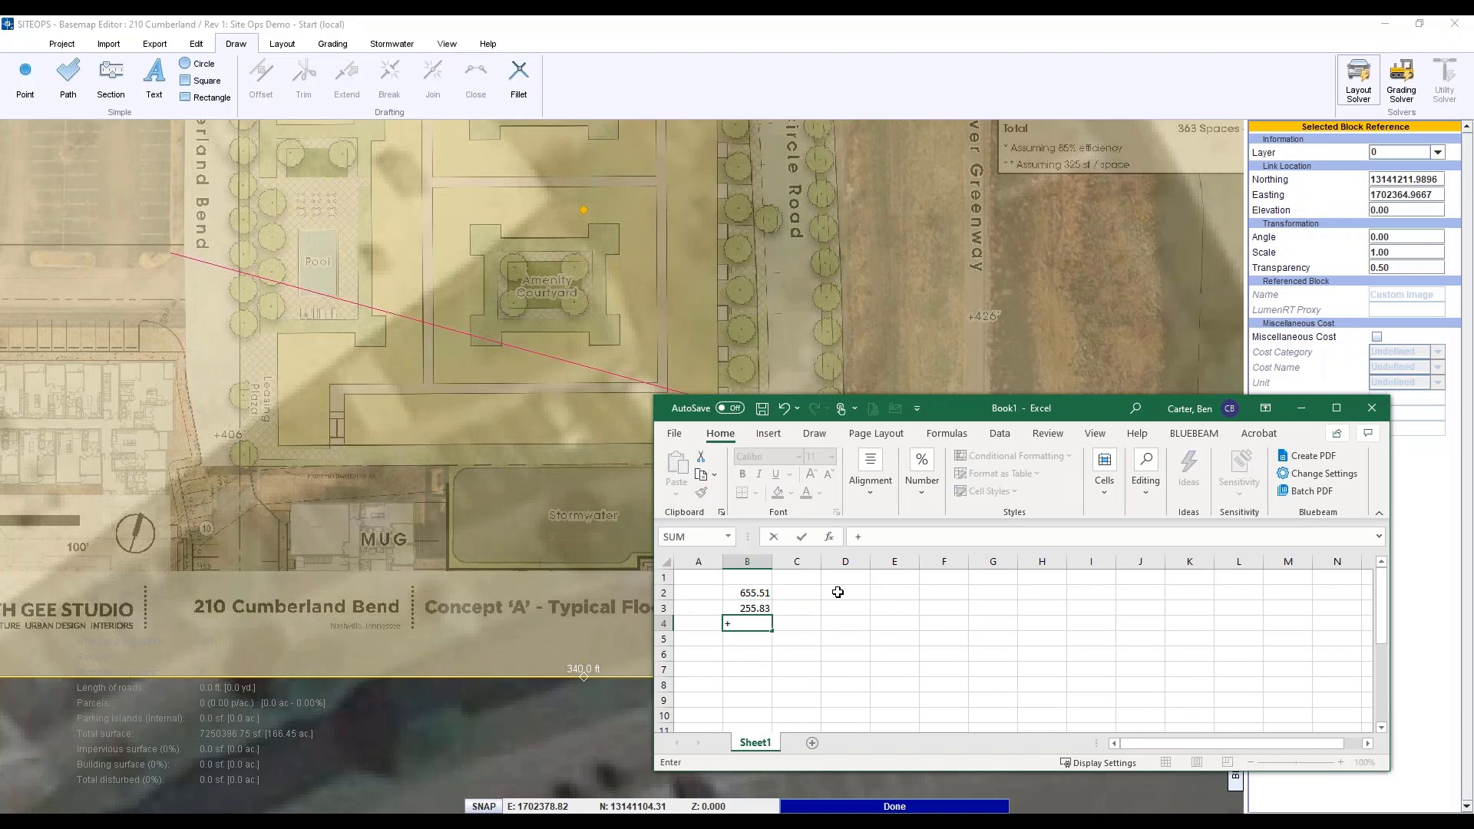
click(760, 593)
text(/)
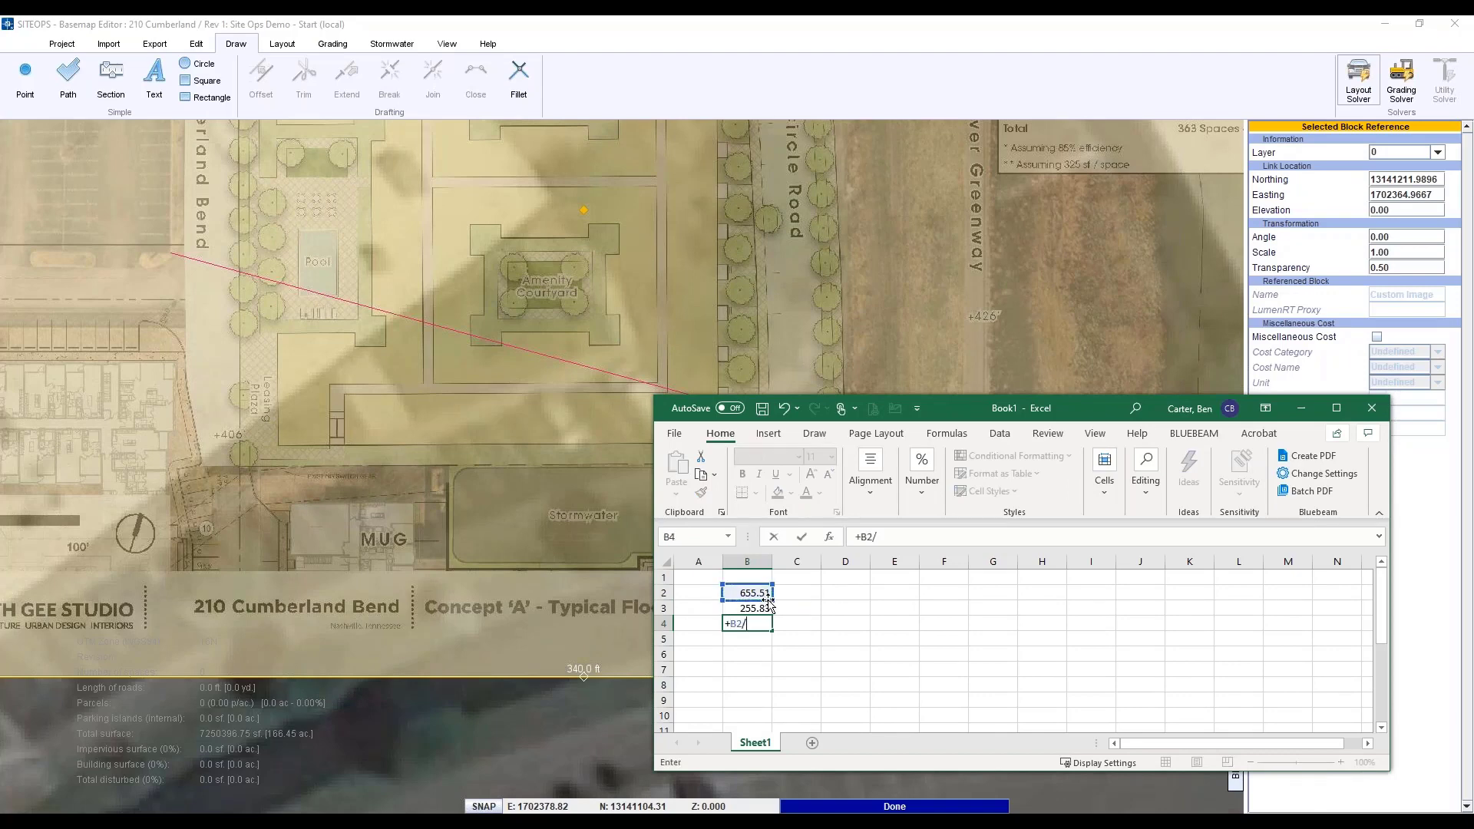
click(760, 608)
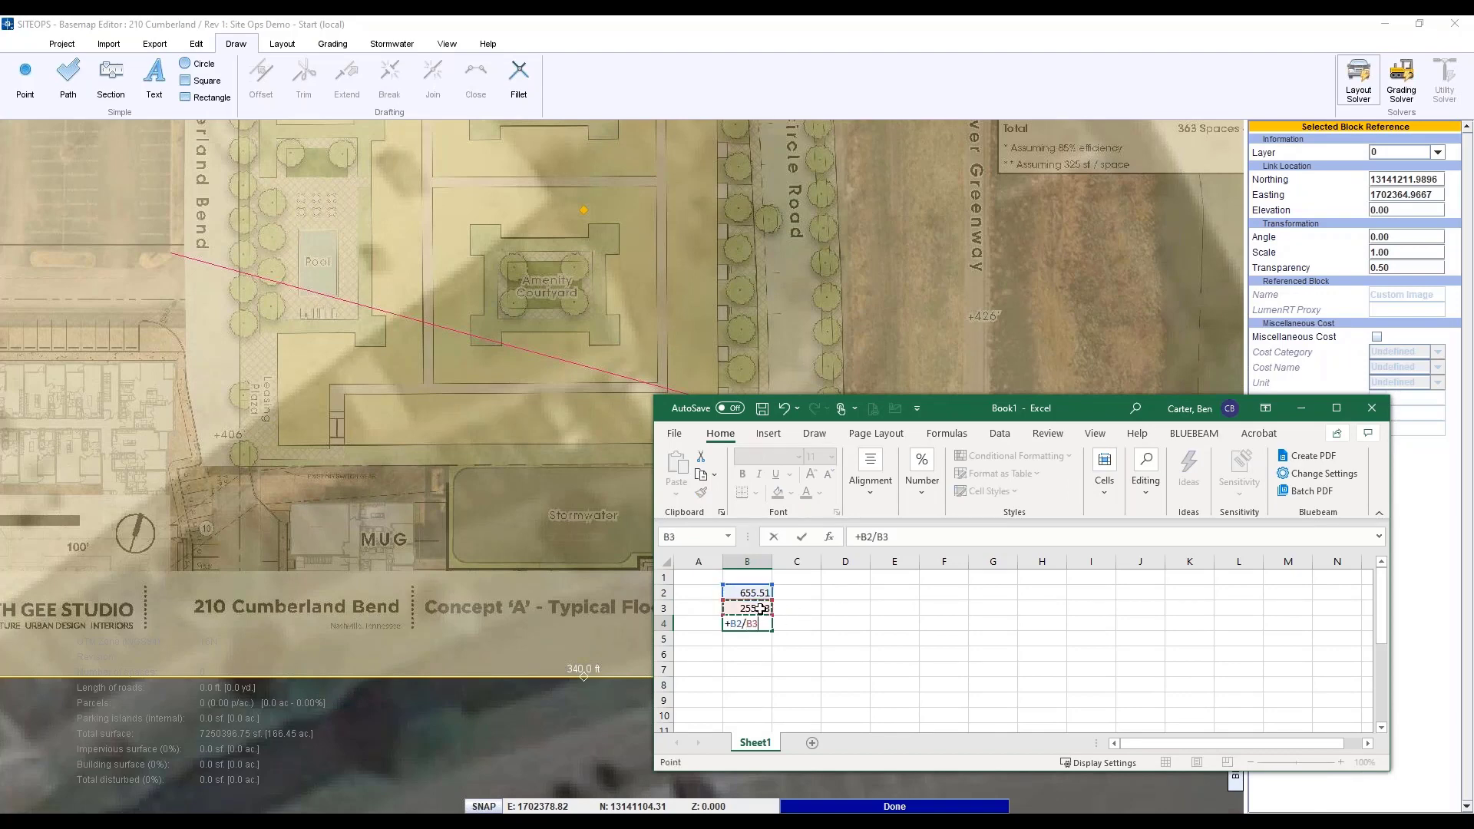
key(Return)
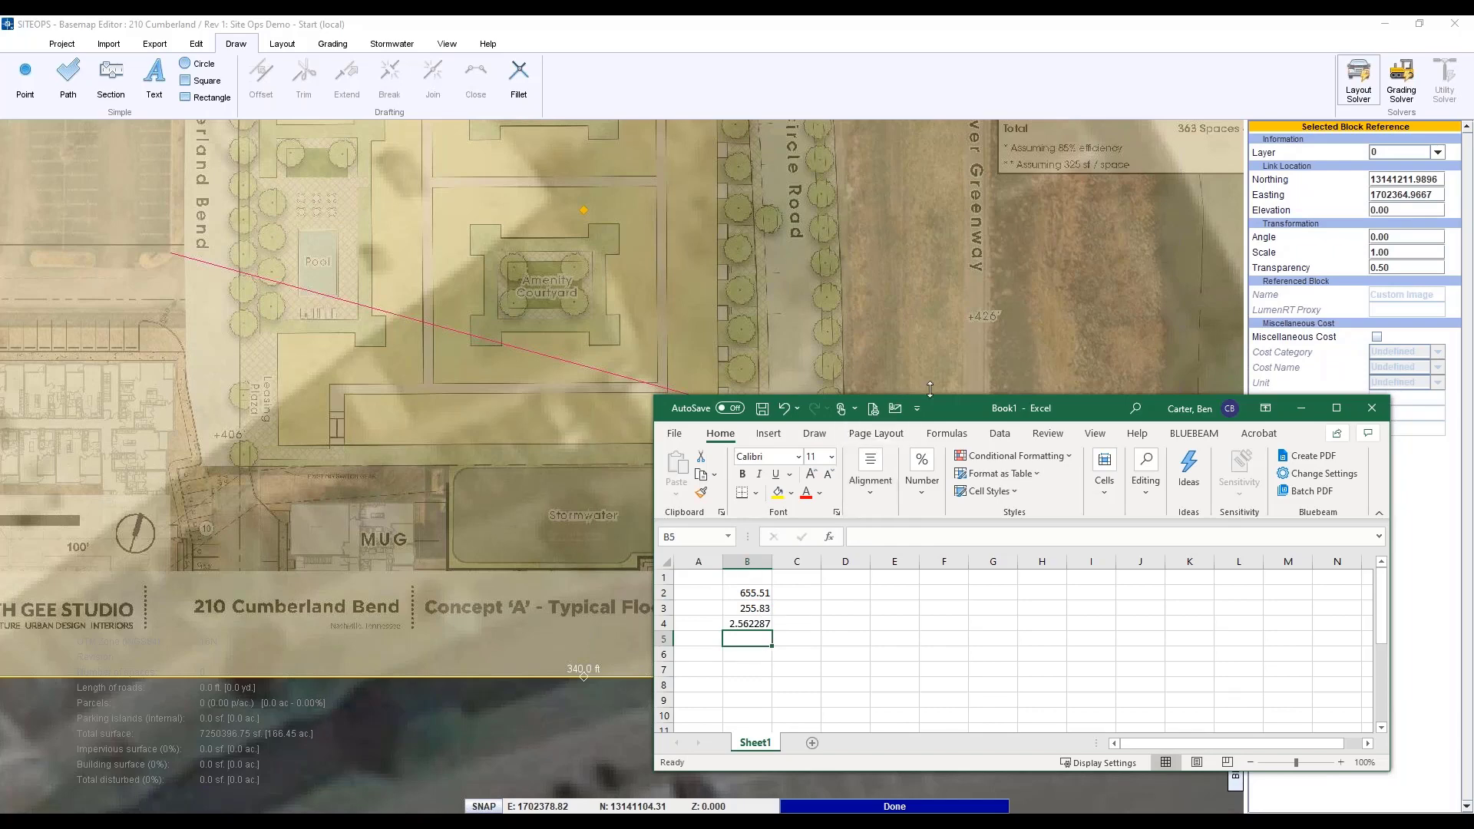
- Set the plan image's Scale to 2.56 and zoom out to check the overlay
click(1420, 250)
text(2.56)
key(Return)
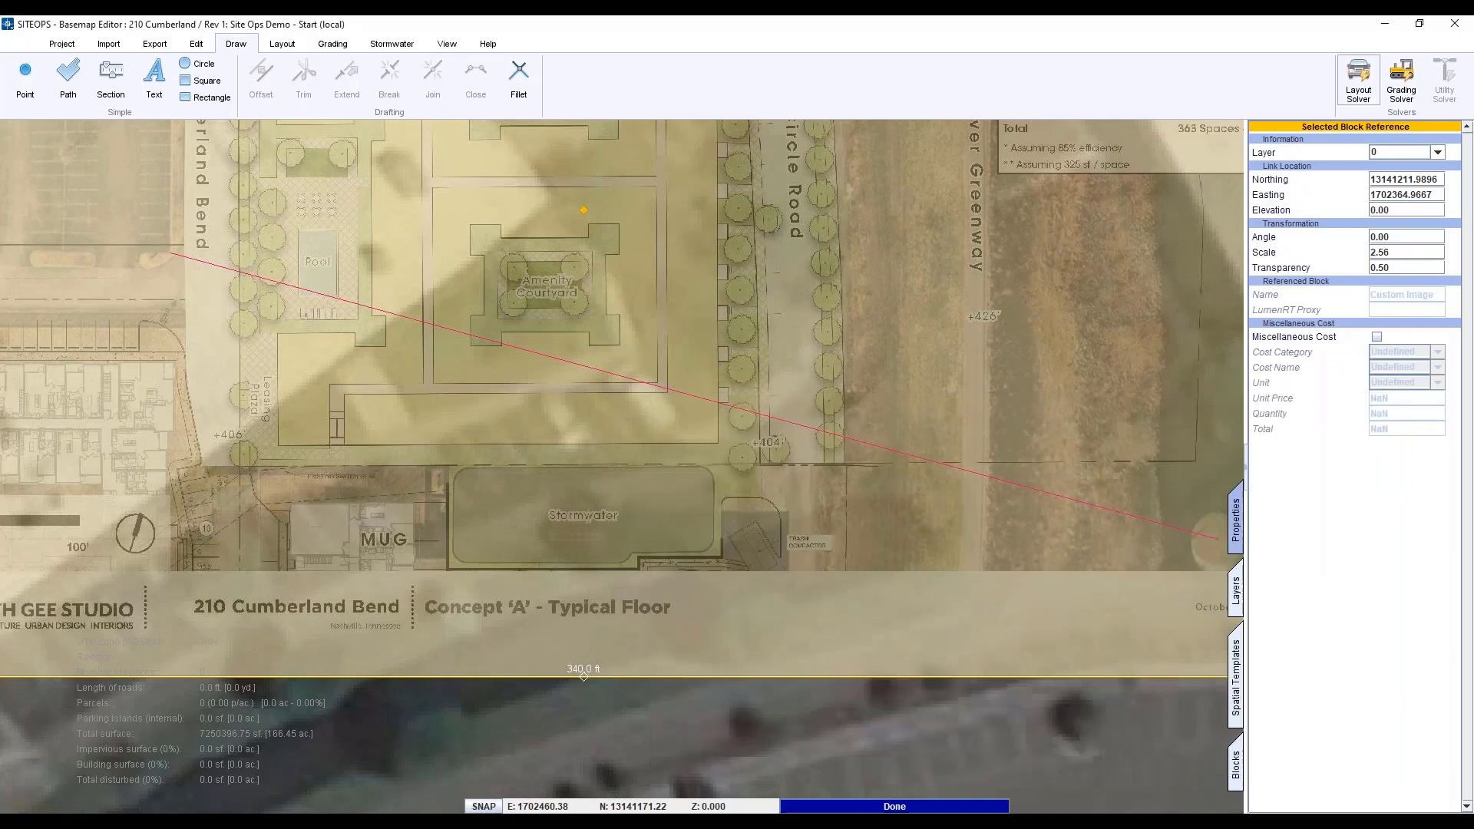
scroll(575, 538, down, 8)
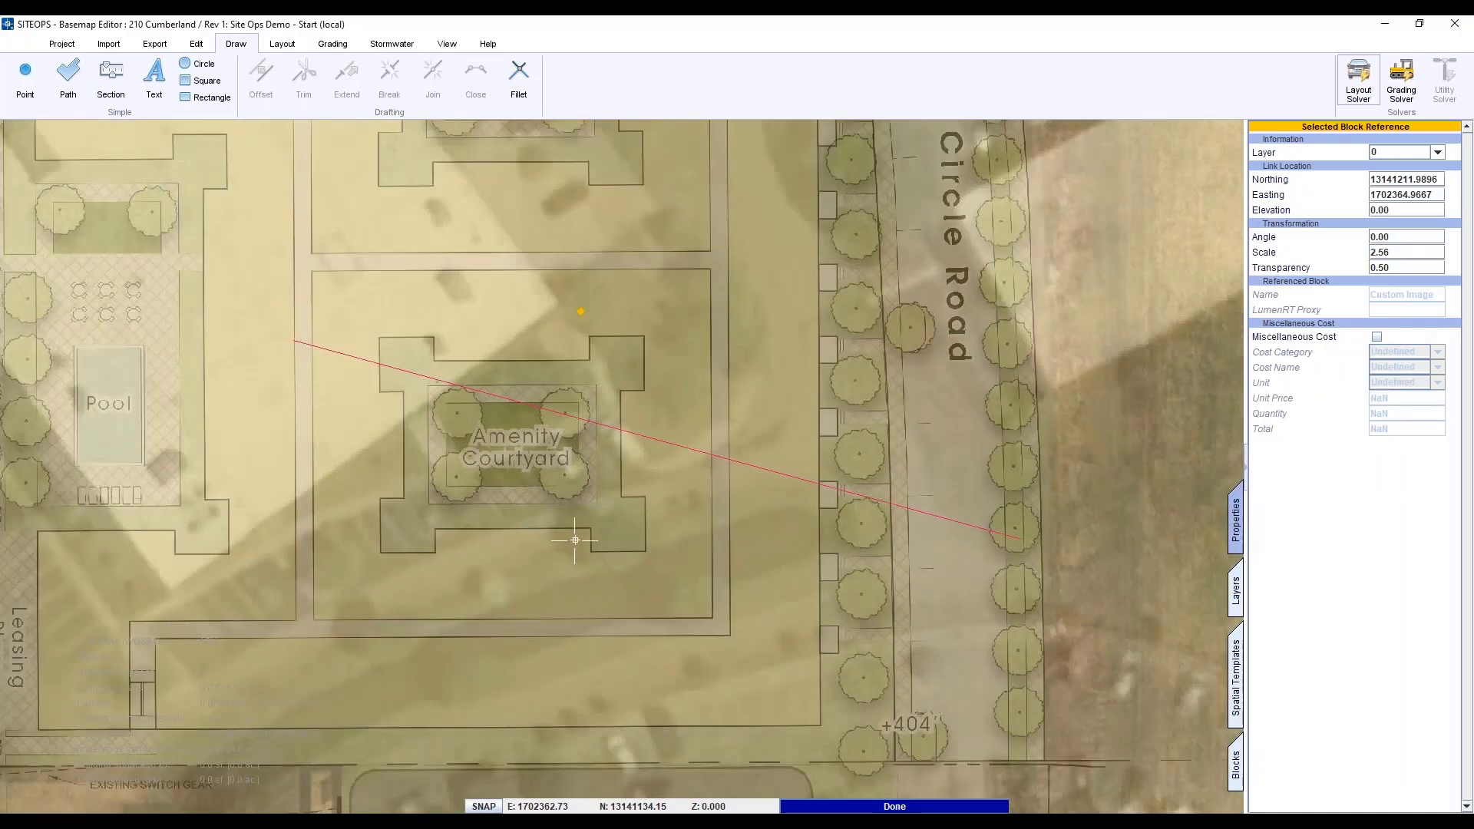
scroll(575, 540, down, 4)
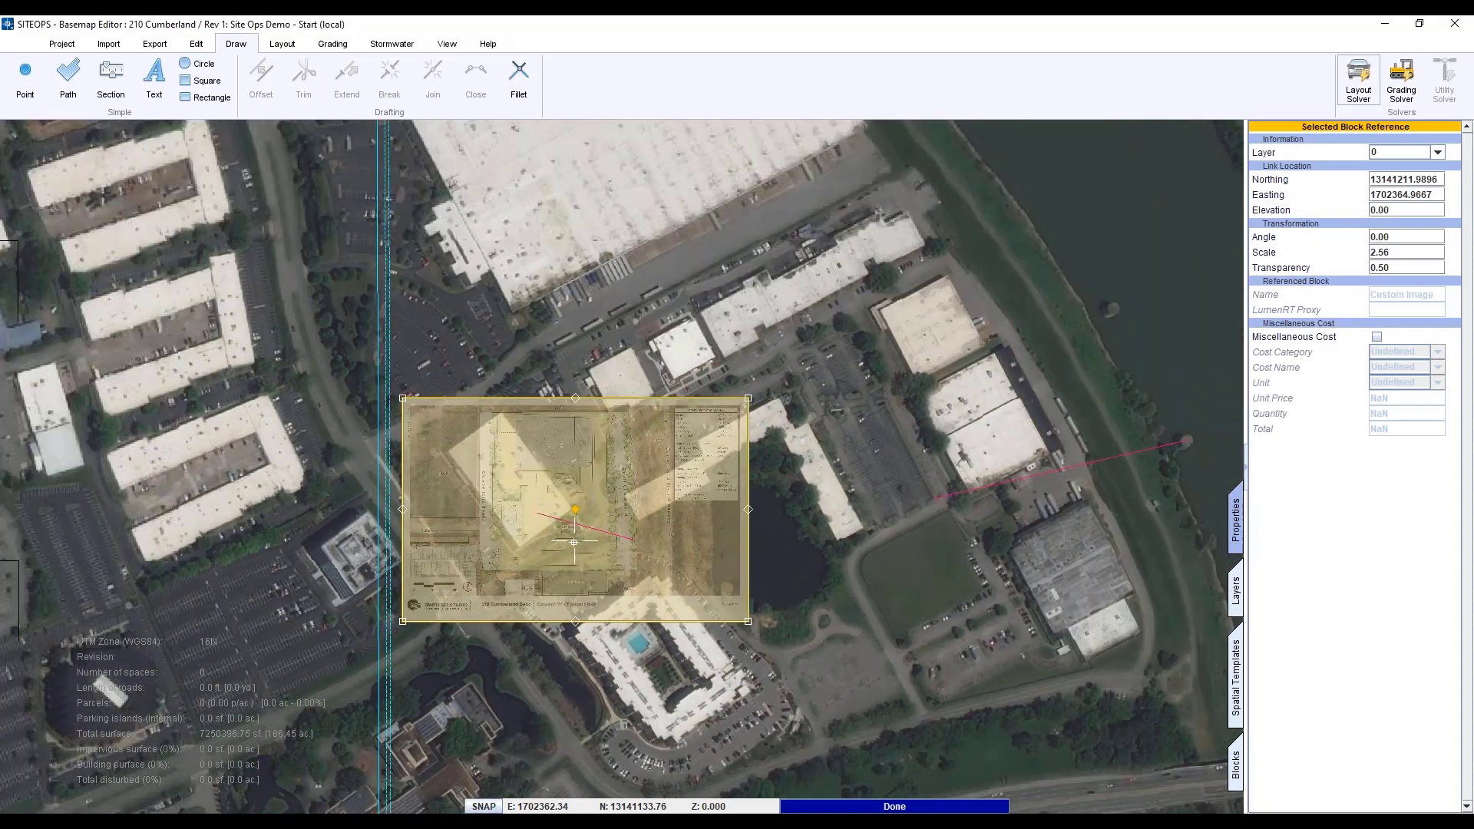
scroll(575, 540, up, 1)
scroll(475, 542, up, 5)
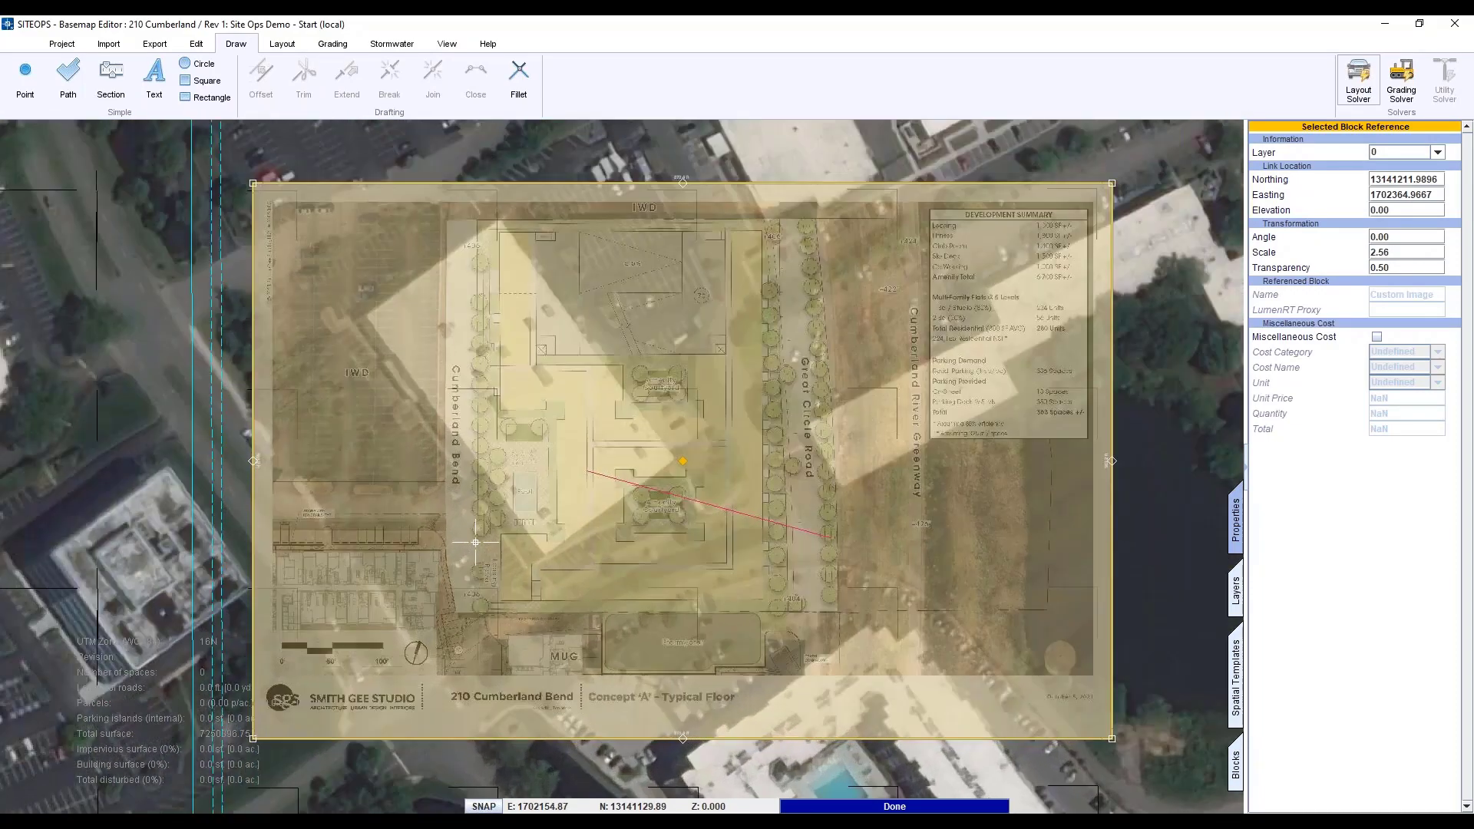
scroll(372, 386, up, 2)
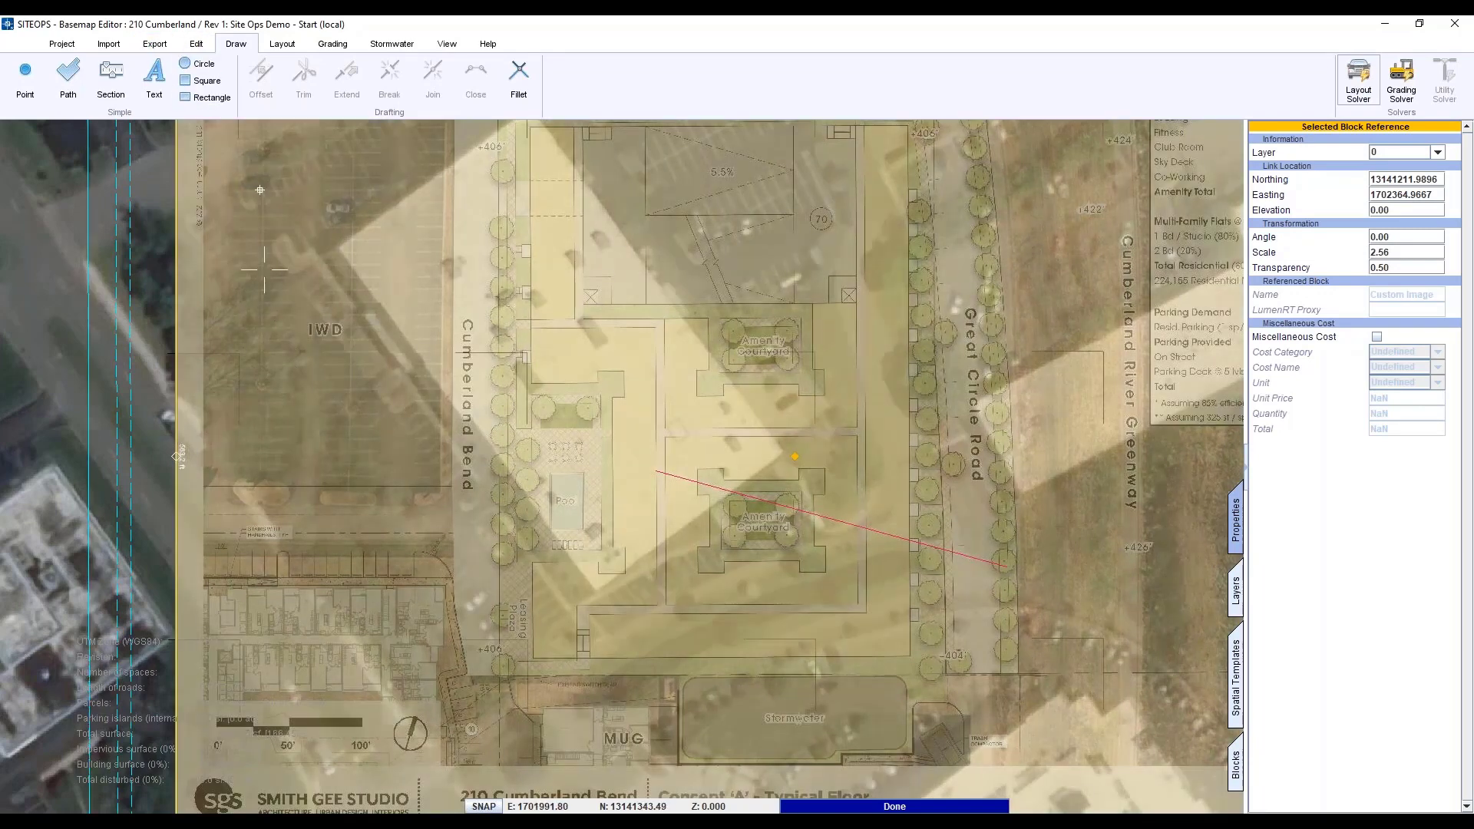
- Start moving the plan image, picking its start point on Cumberland Bend
click(195, 43)
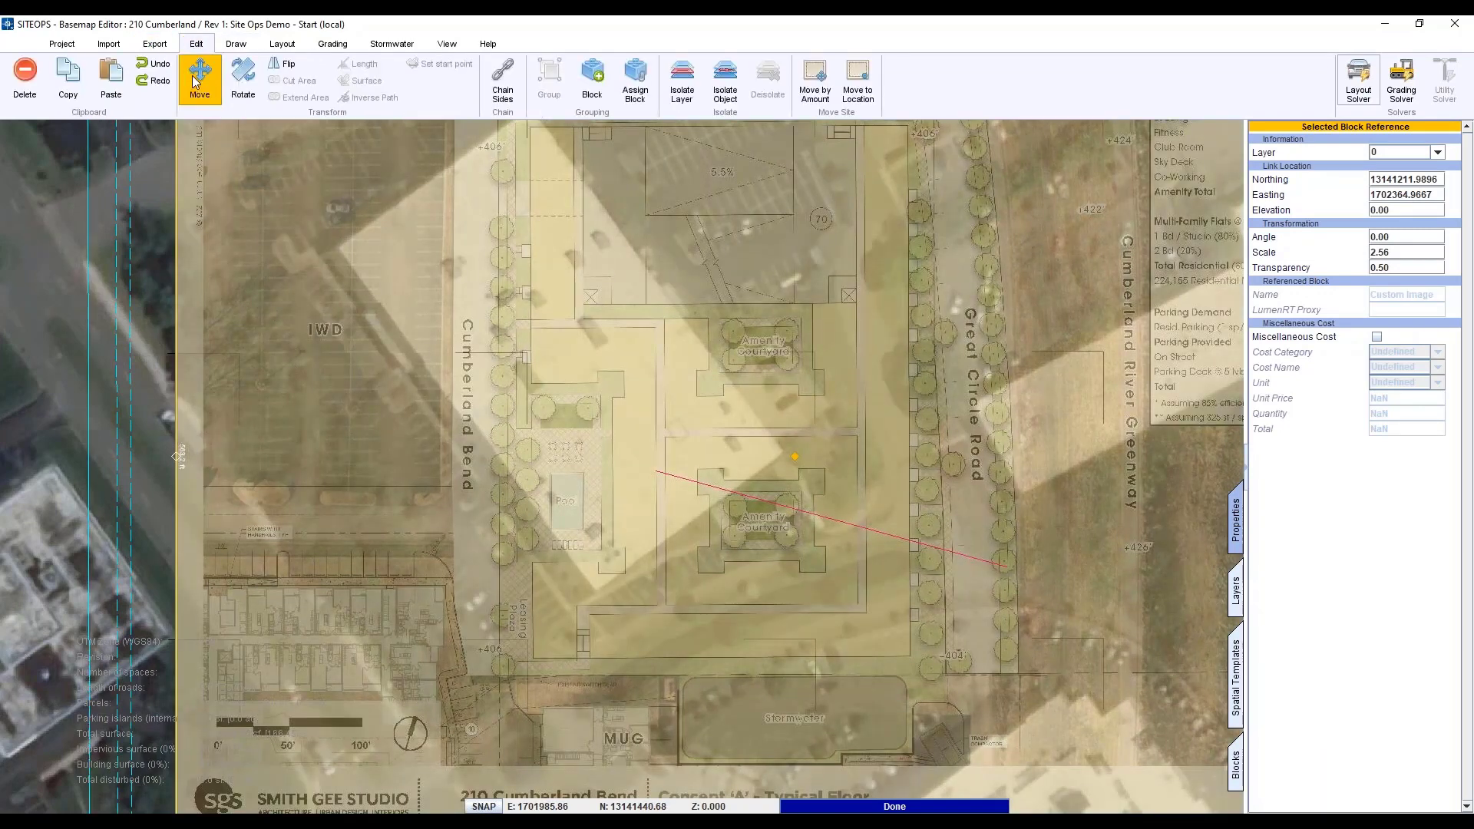
click(199, 83)
scroll(431, 516, up, 3)
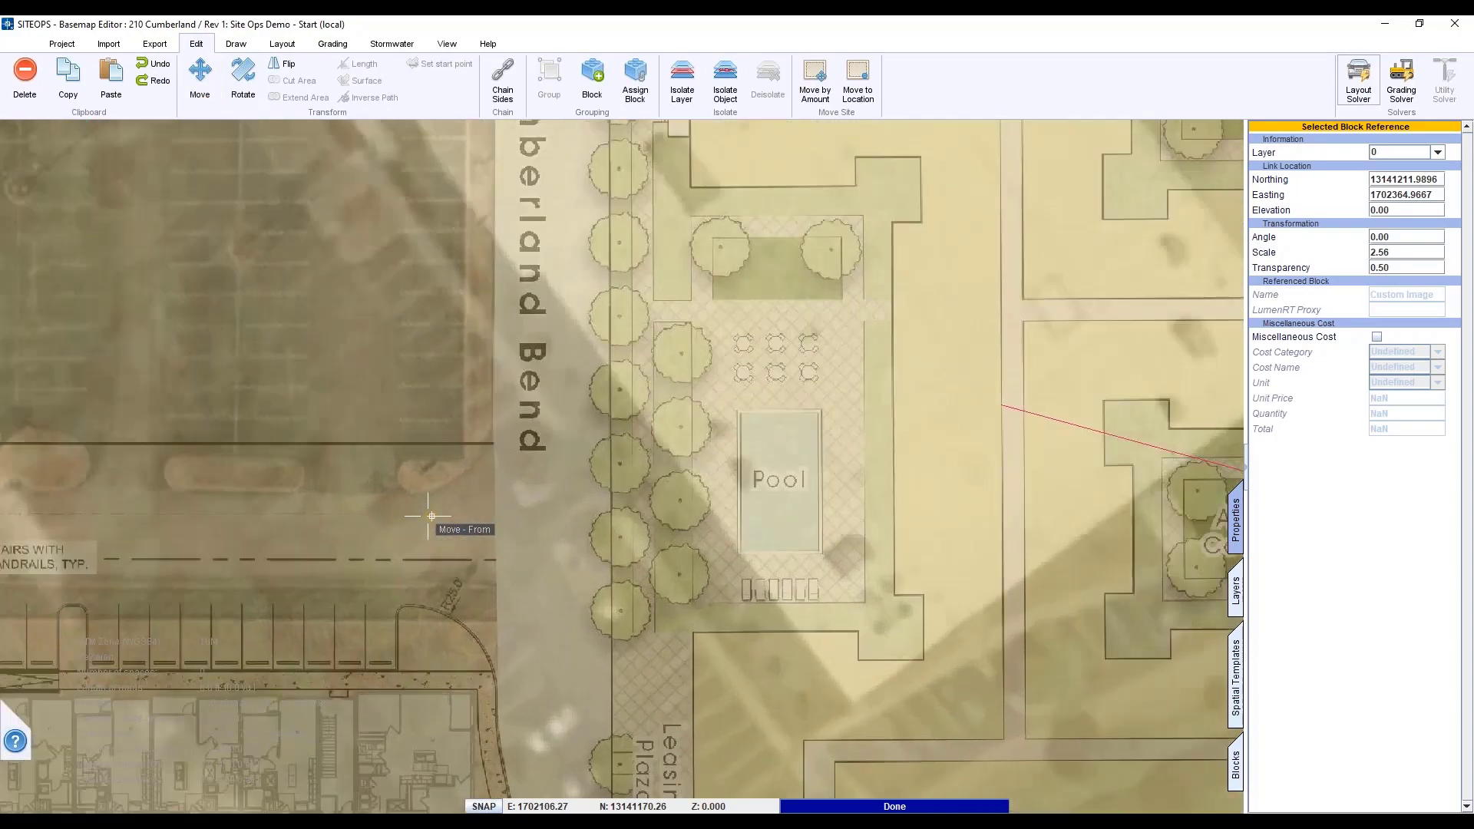
scroll(431, 516, up, 3)
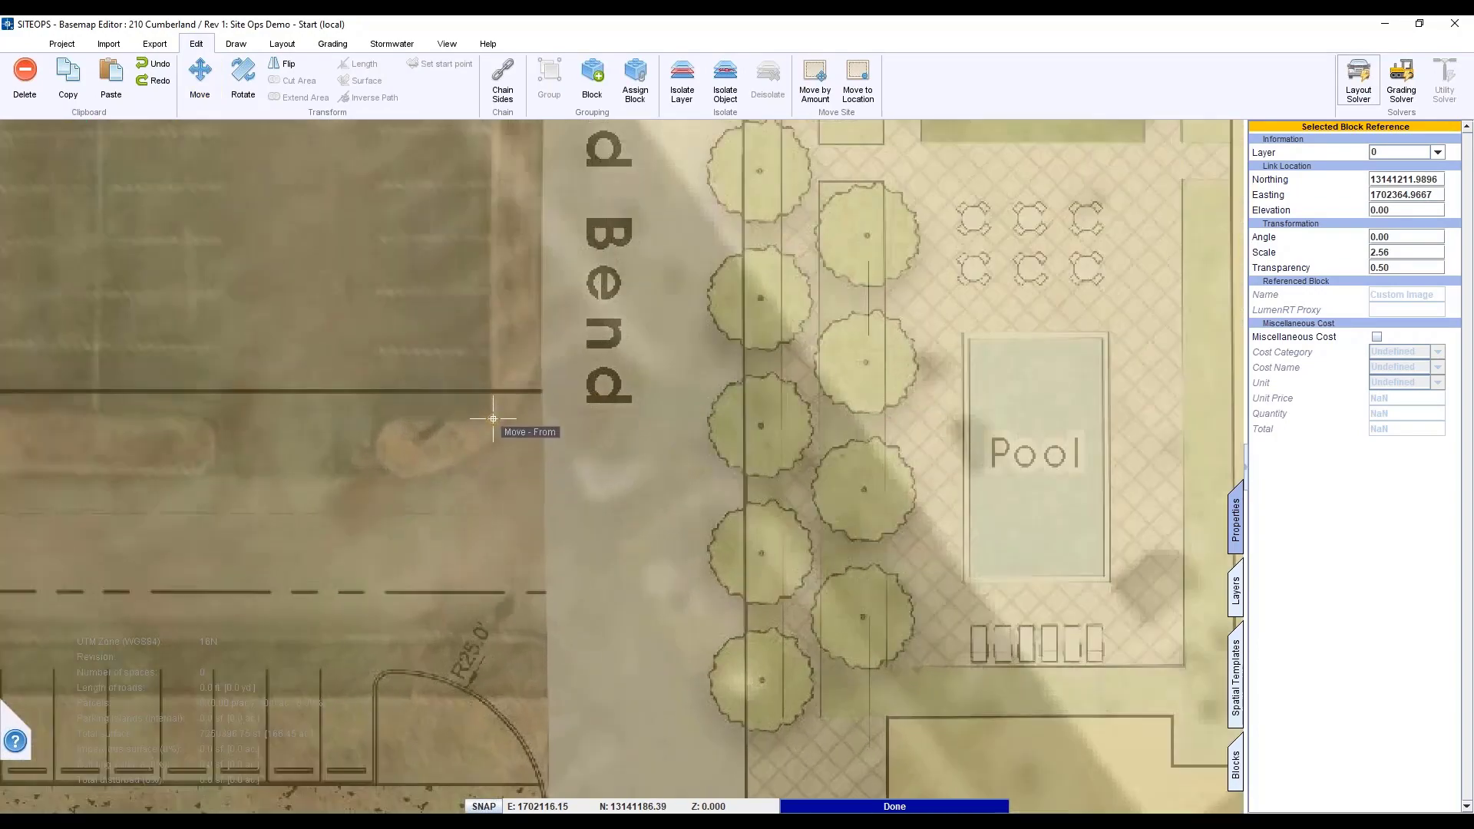
click(493, 418)
scroll(538, 491, down, 5)
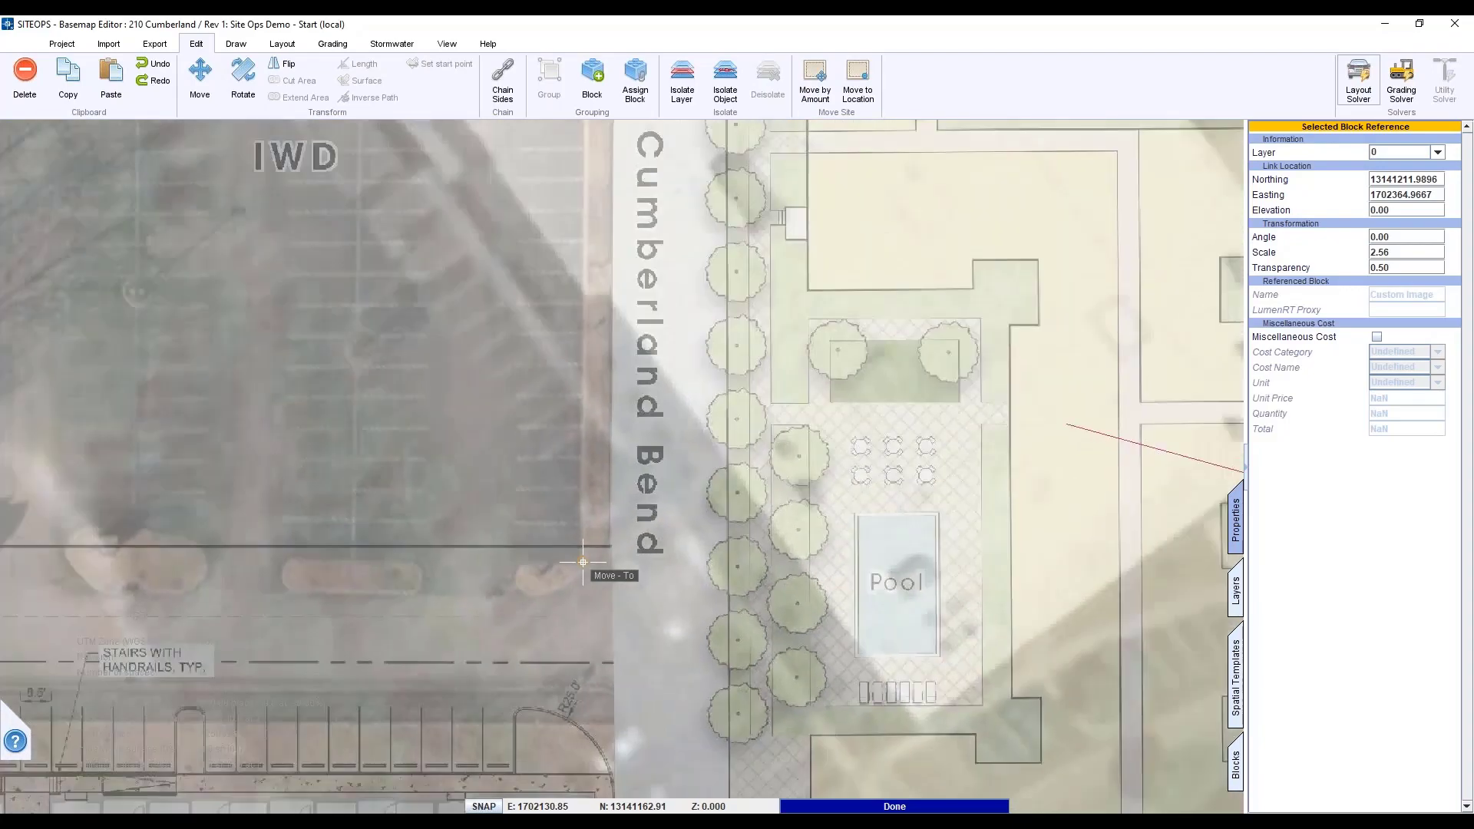
scroll(583, 562, down, 6)
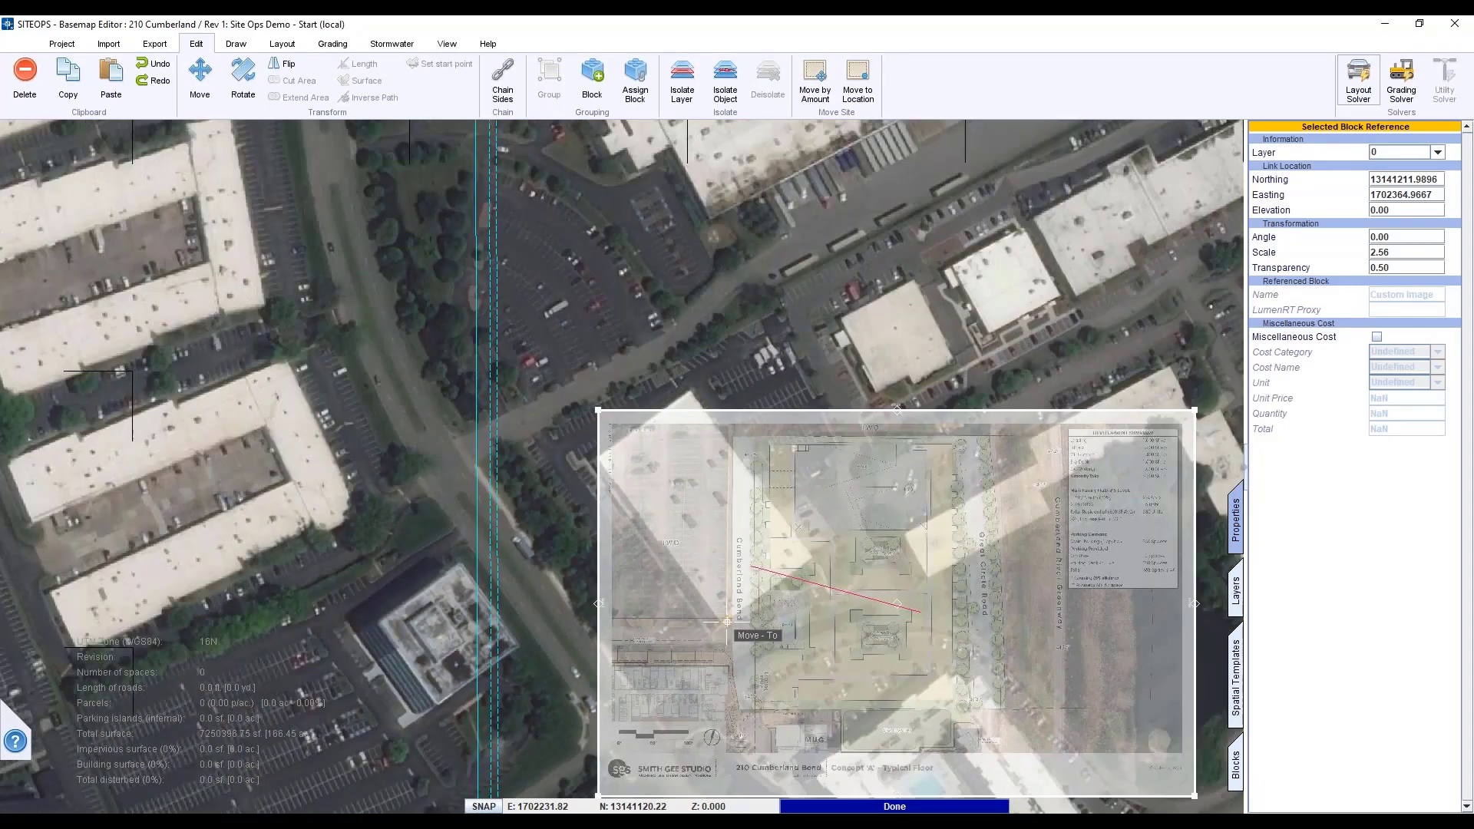
- Pan and zoom the map to the matching Cumberland Bend spot on the aerial
middle_drag(727, 622, 407, 526)
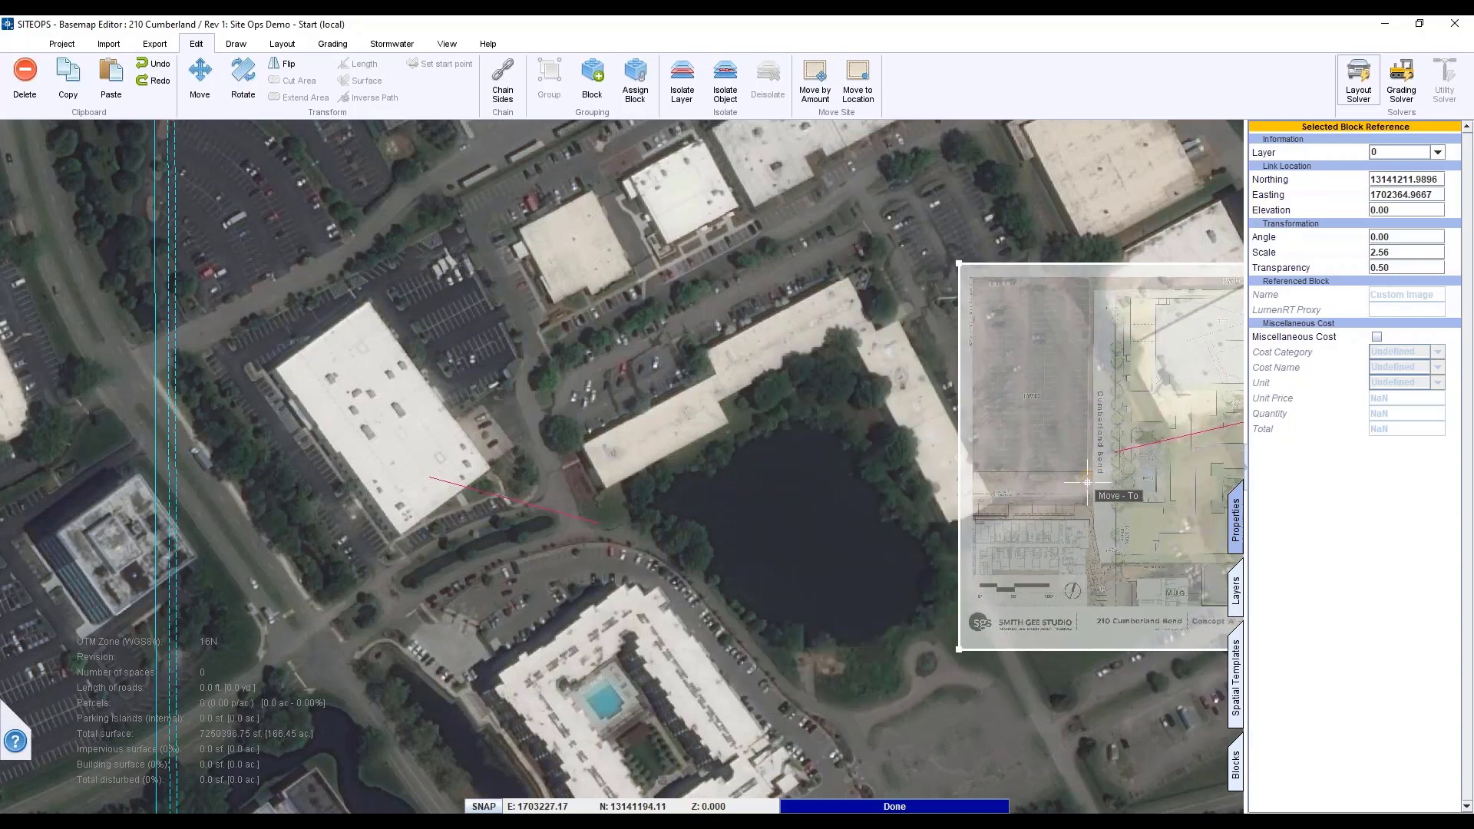
scroll(1088, 482, up, 4)
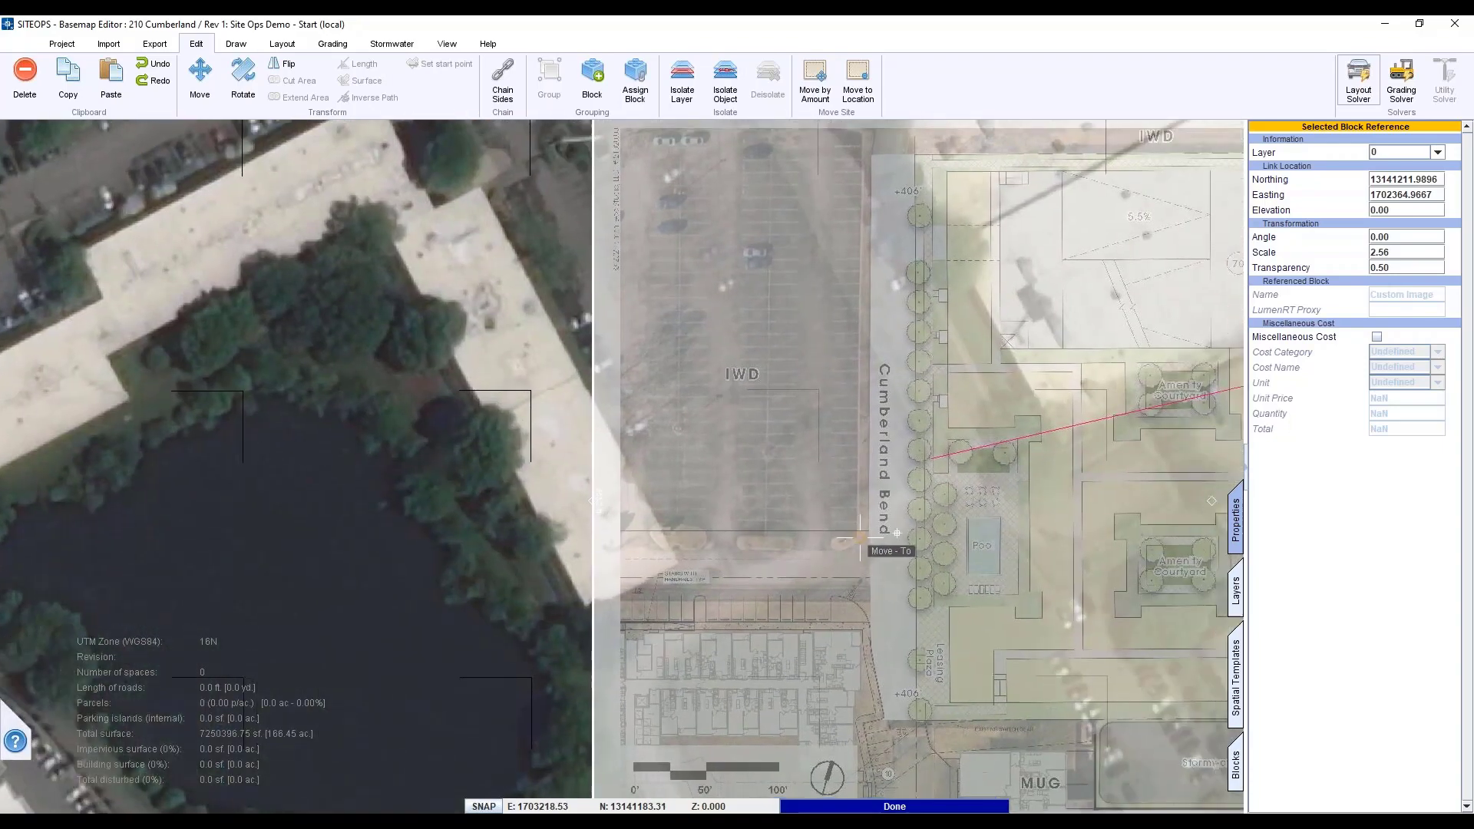
scroll(859, 538, up, 4)
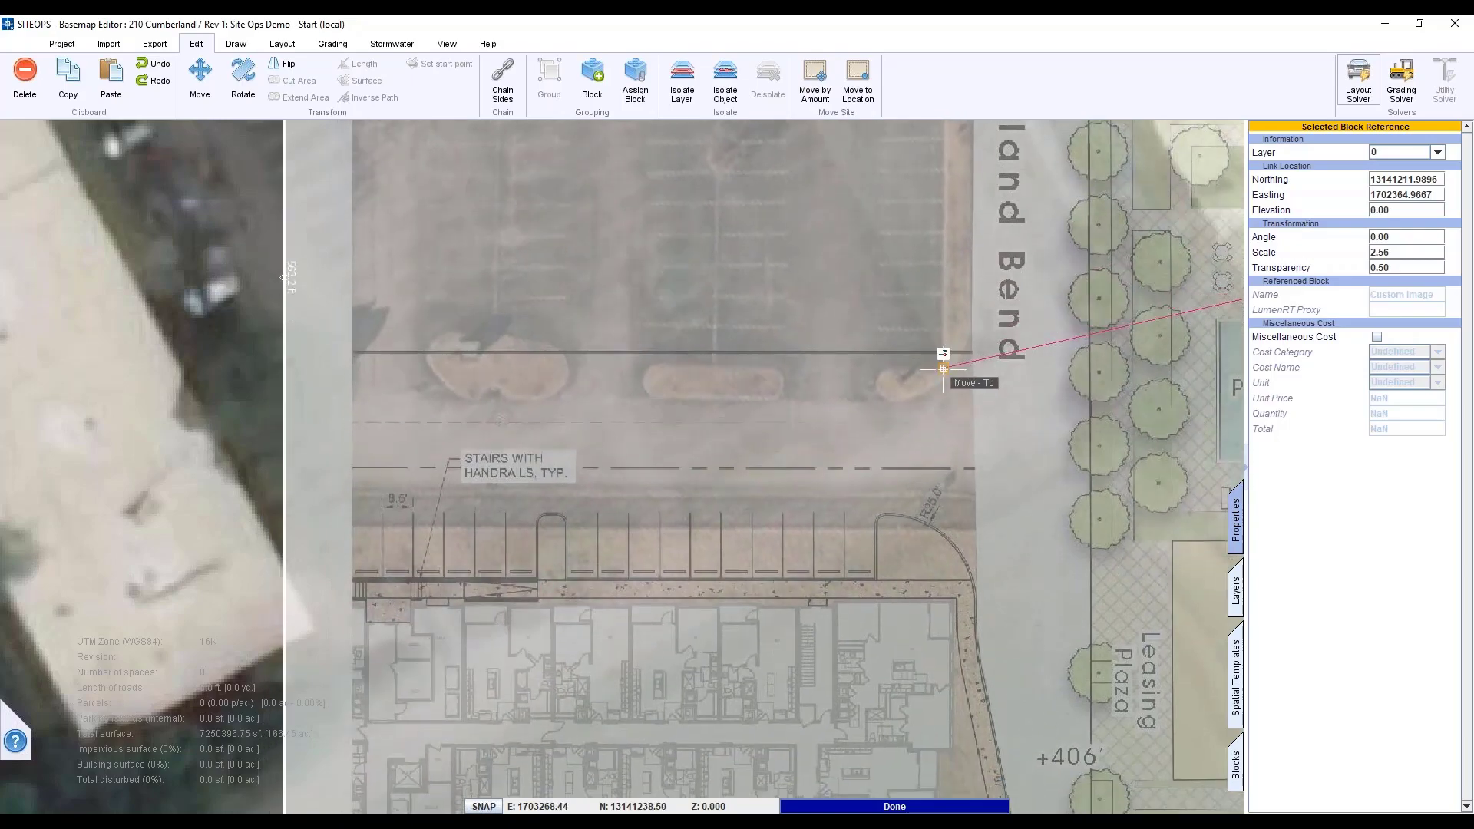
scroll(935, 394, down, 6)
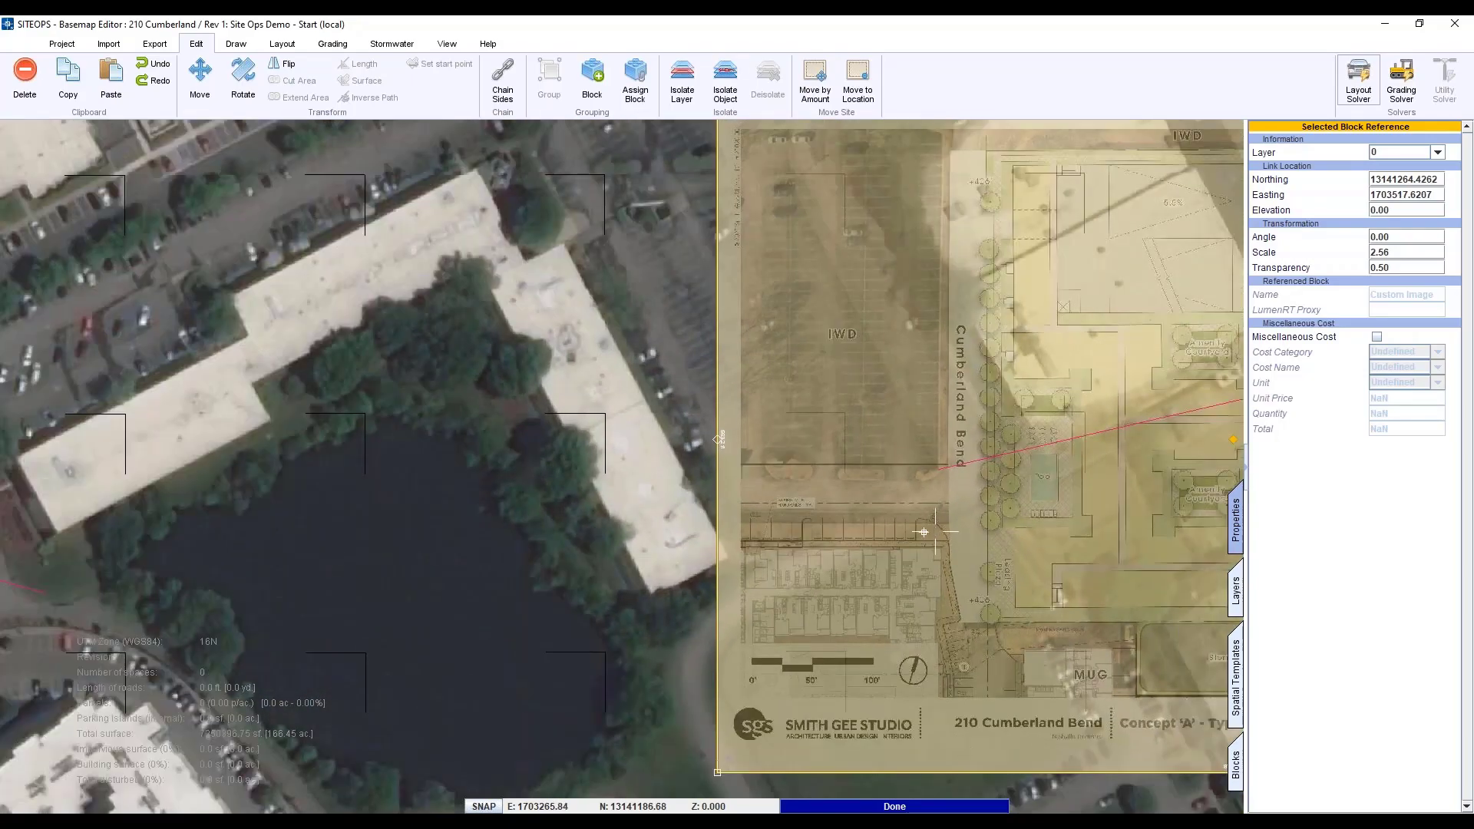
middle_drag(923, 531, 326, 520)
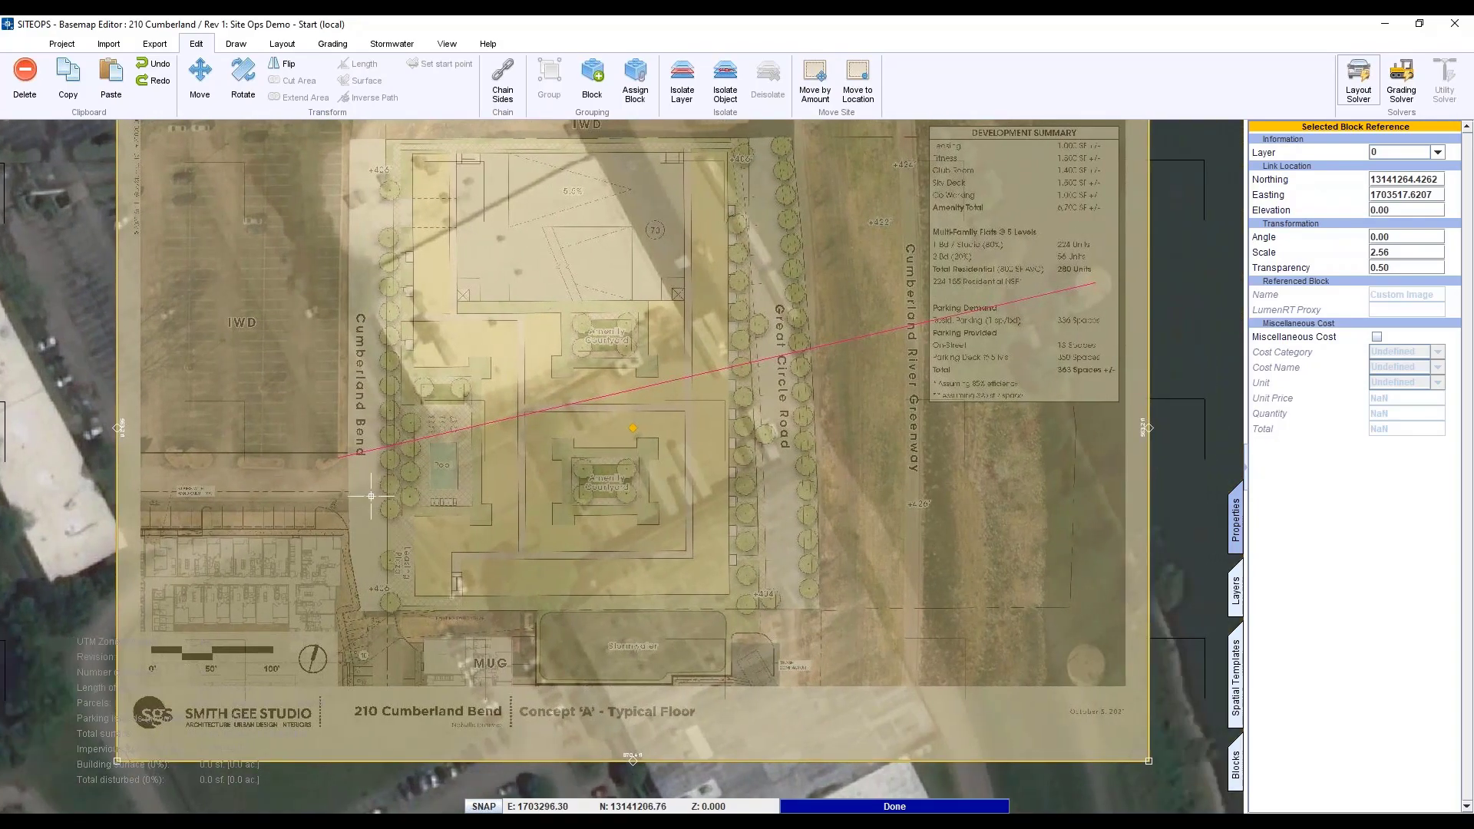
scroll(371, 496, up, 3)
- Start rotating the plan image and bring its far eastern corner into view
click(241, 79)
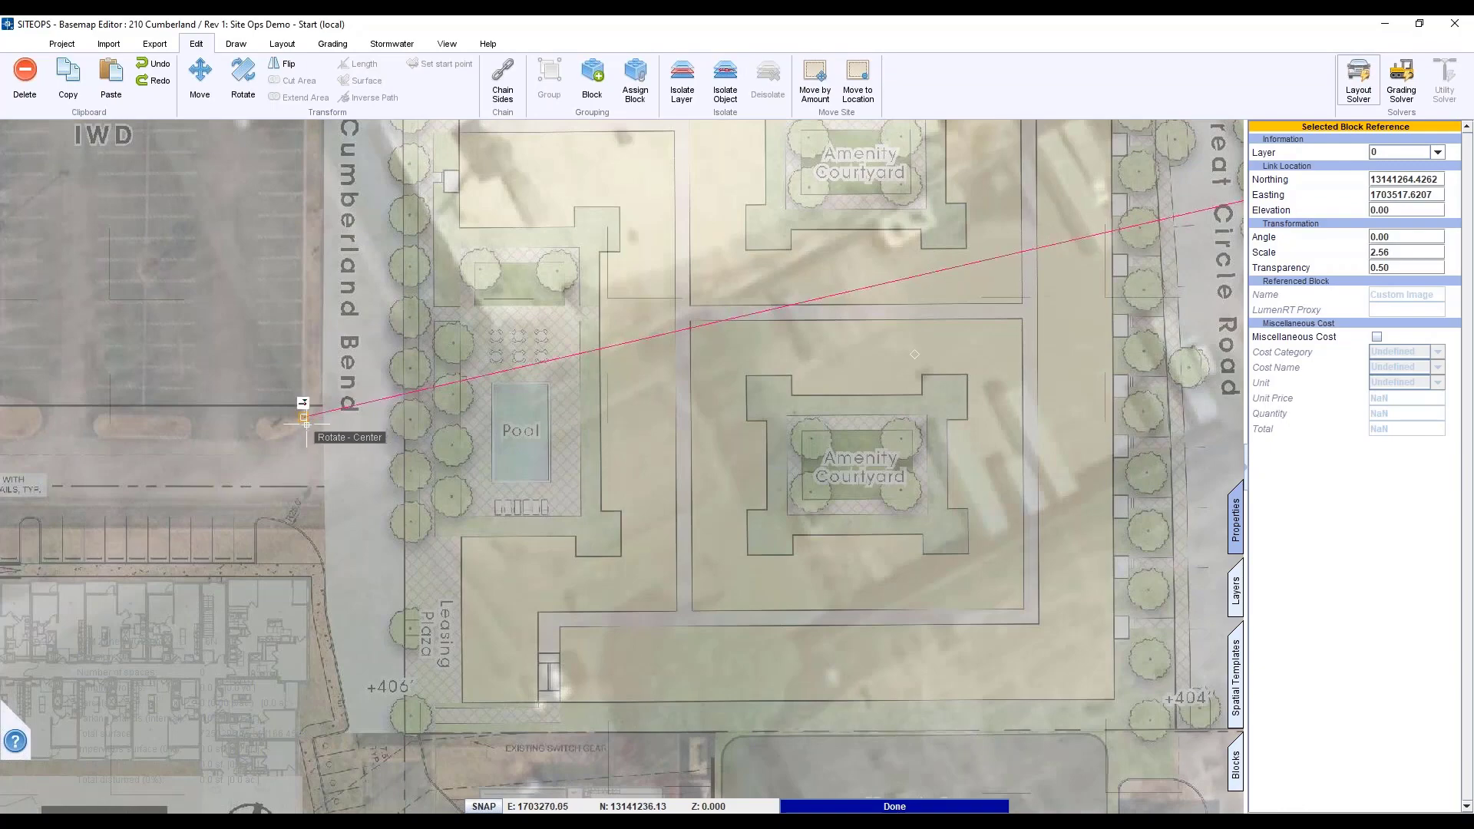
scroll(307, 424, up, 2)
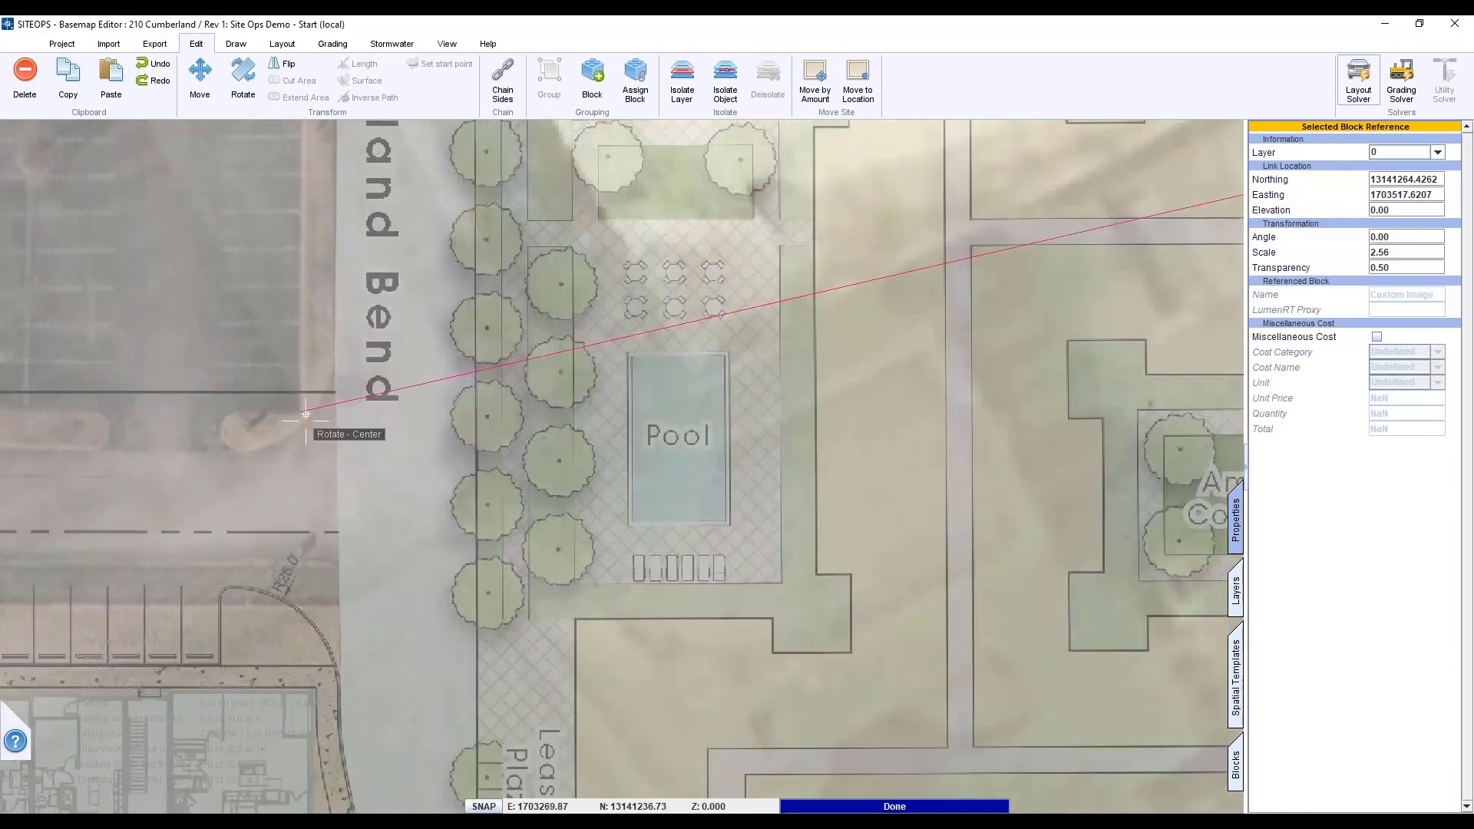
scroll(450, 535, down, 4)
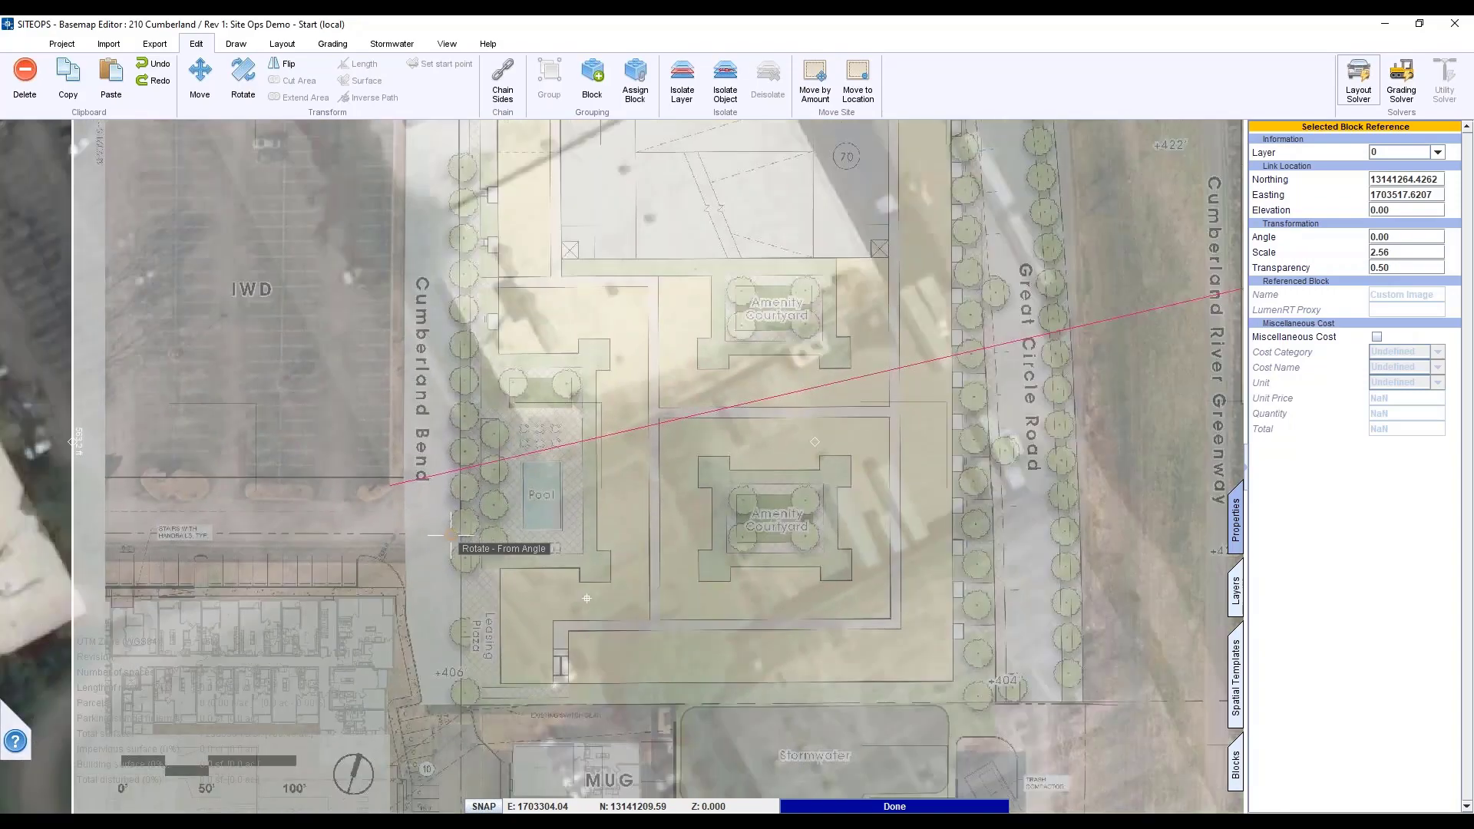
scroll(450, 535, down, 4)
middle_drag(587, 598, 323, 551)
scroll(735, 590, up, 5)
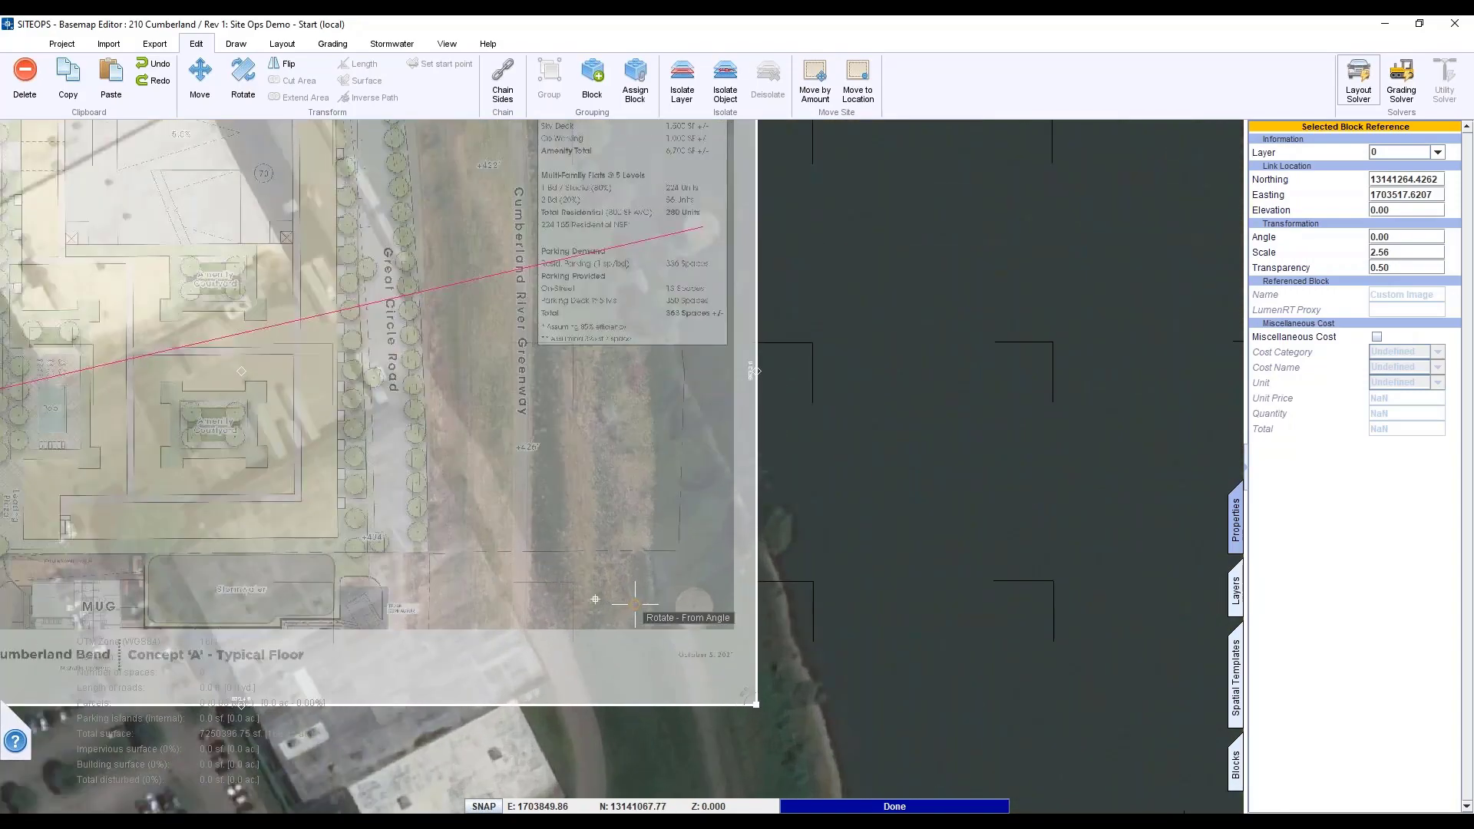
scroll(599, 599, up, 2)
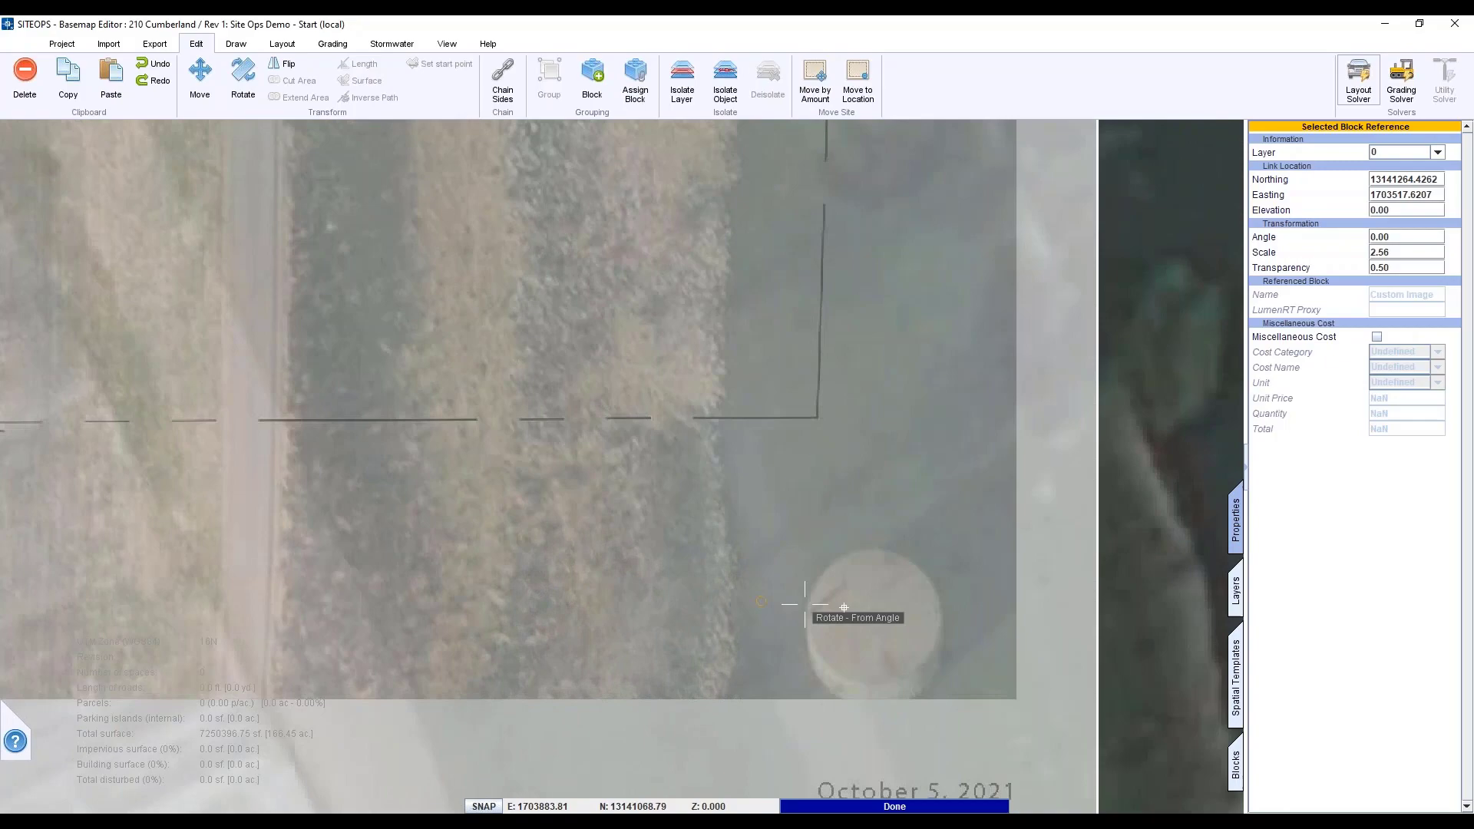
- Rotate the plan from the round tank to the final angle matching the aerial
click(862, 602)
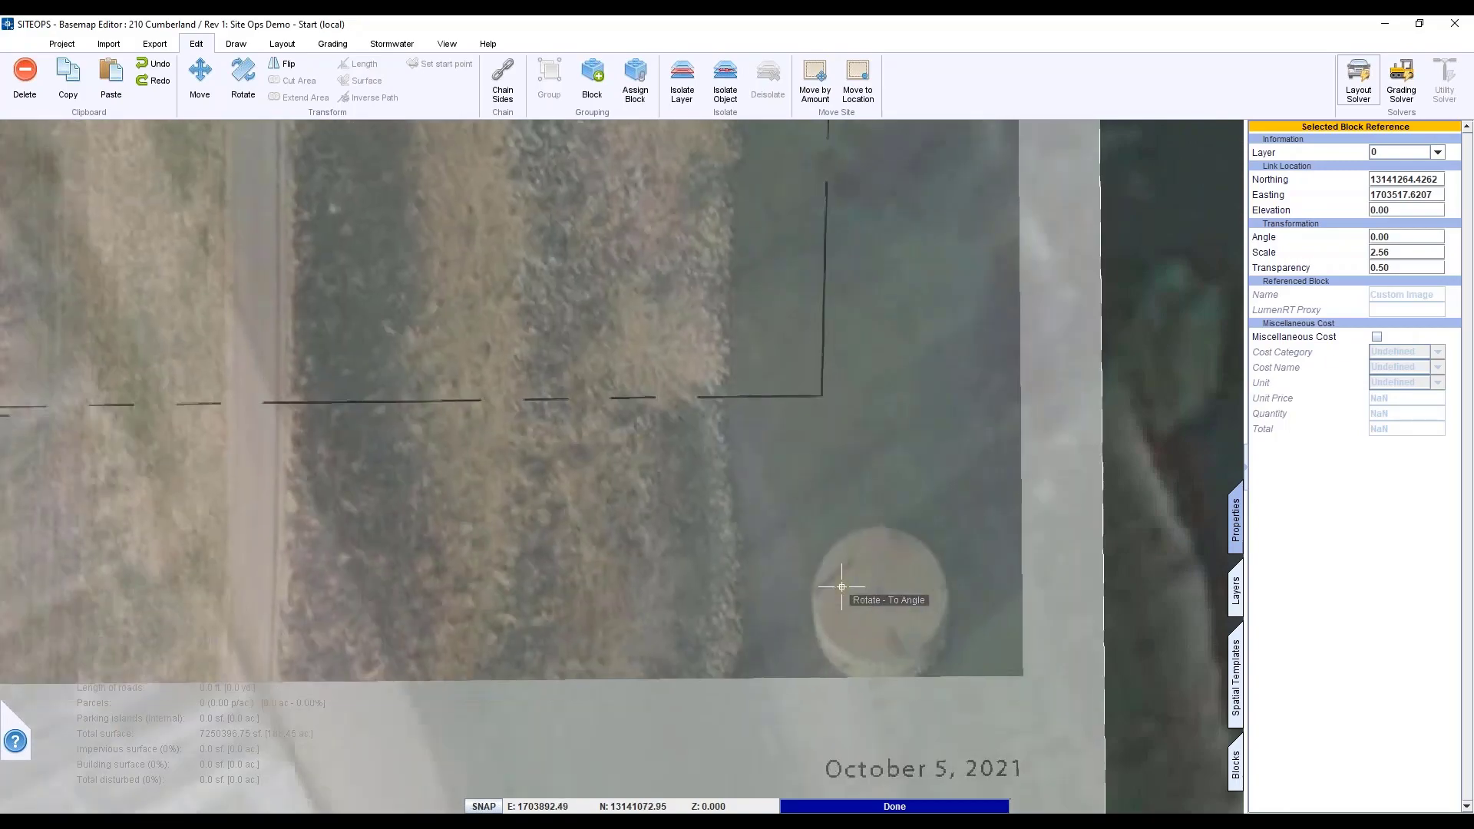
scroll(849, 592, down, 4)
scroll(841, 586, down, 3)
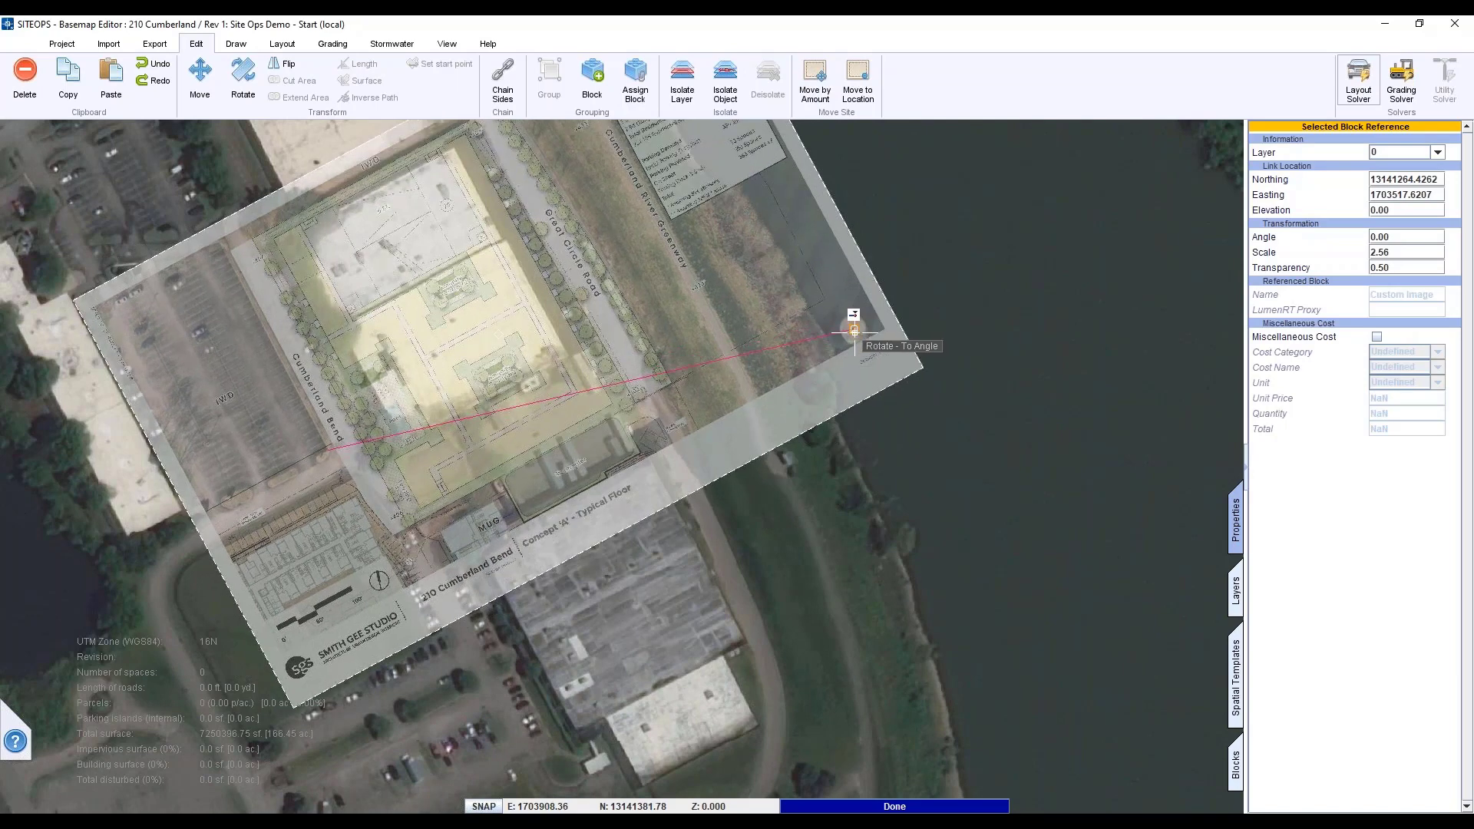
click(854, 330)
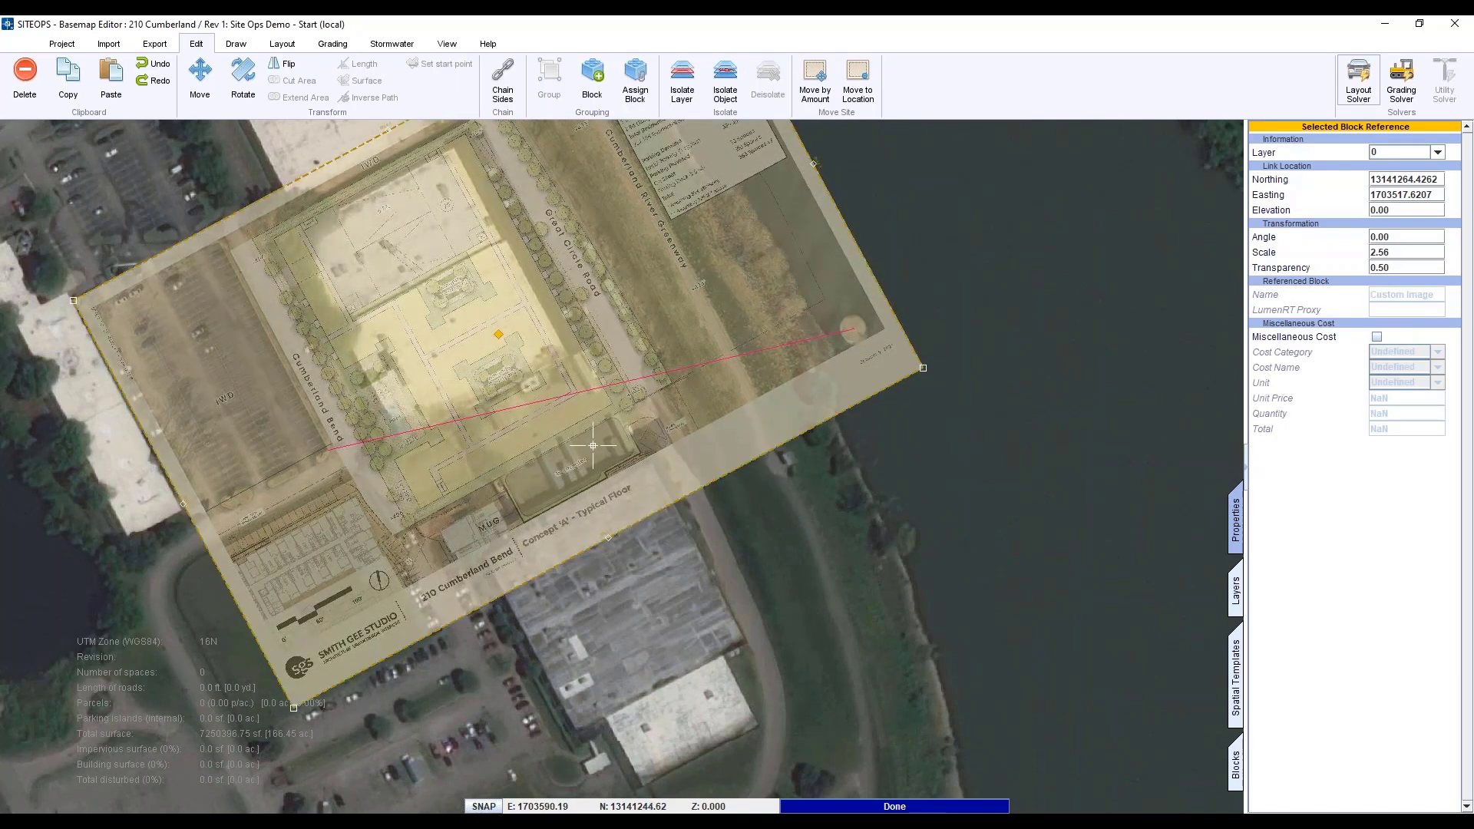
middle_drag(597, 445, 654, 506)
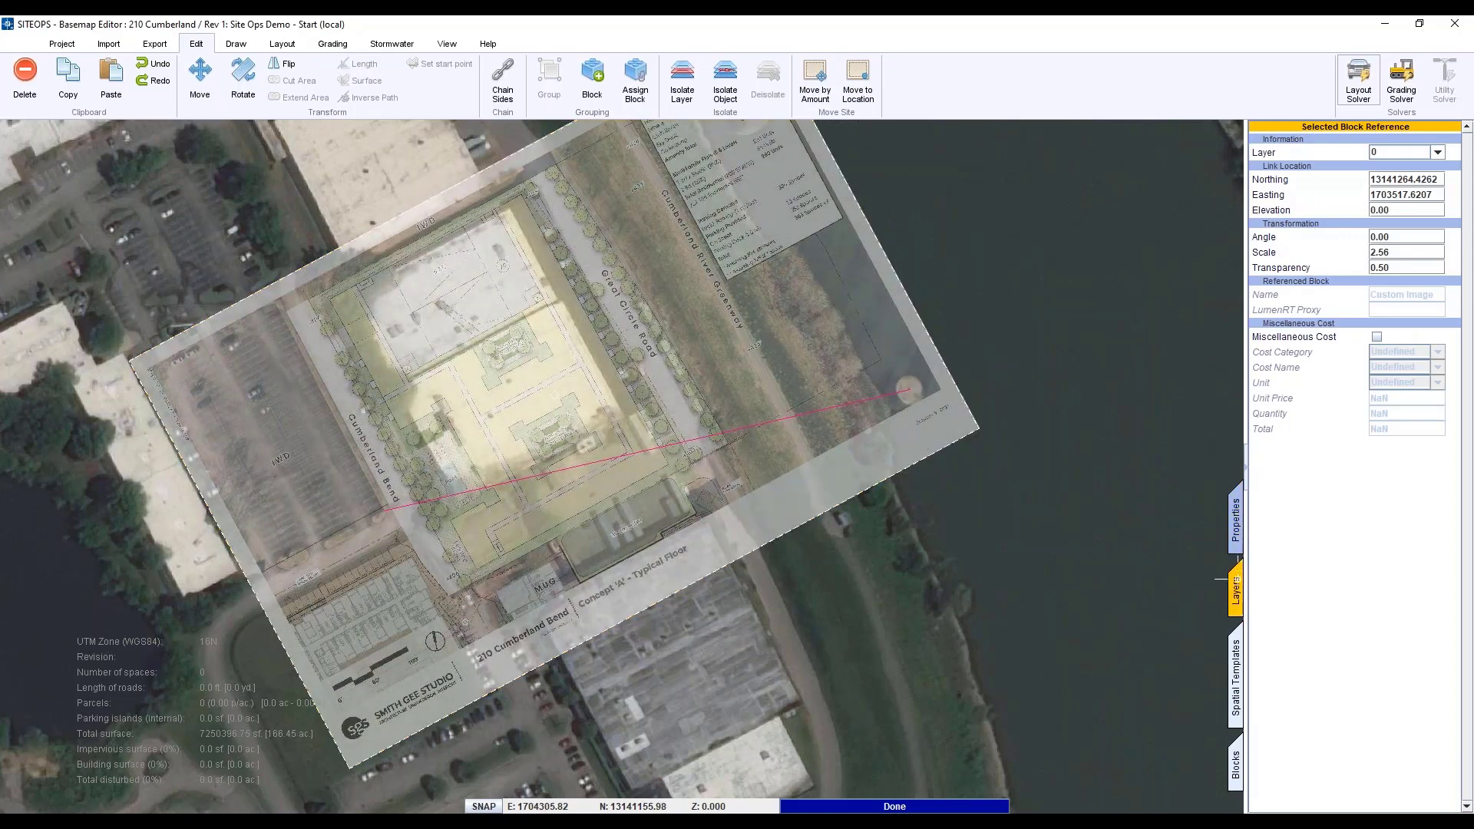
- Toggle layer 0 off and back on to compare the plan with the aerial, then deselect it
click(1235, 584)
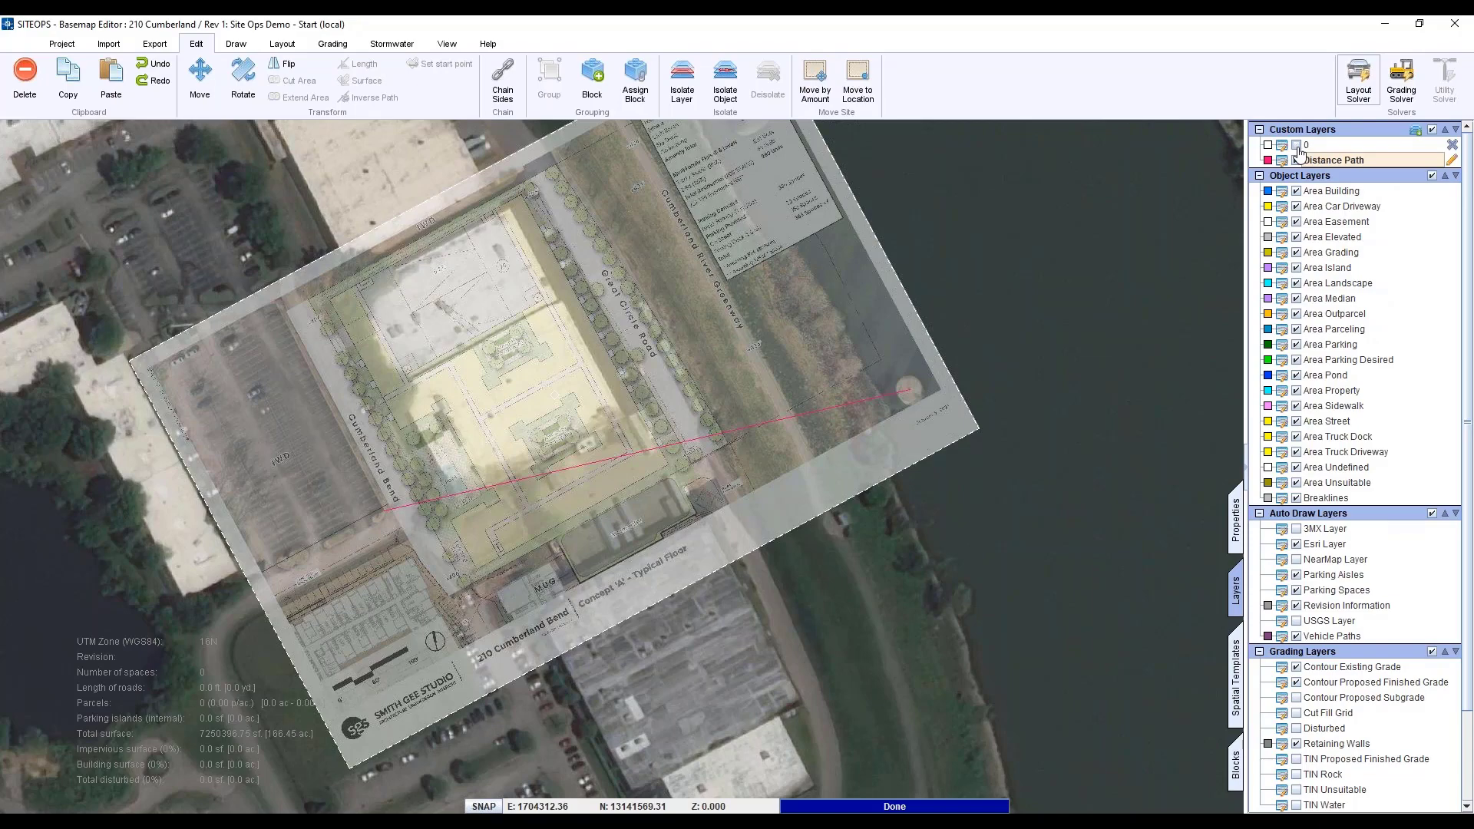
click(1298, 147)
click(1297, 147)
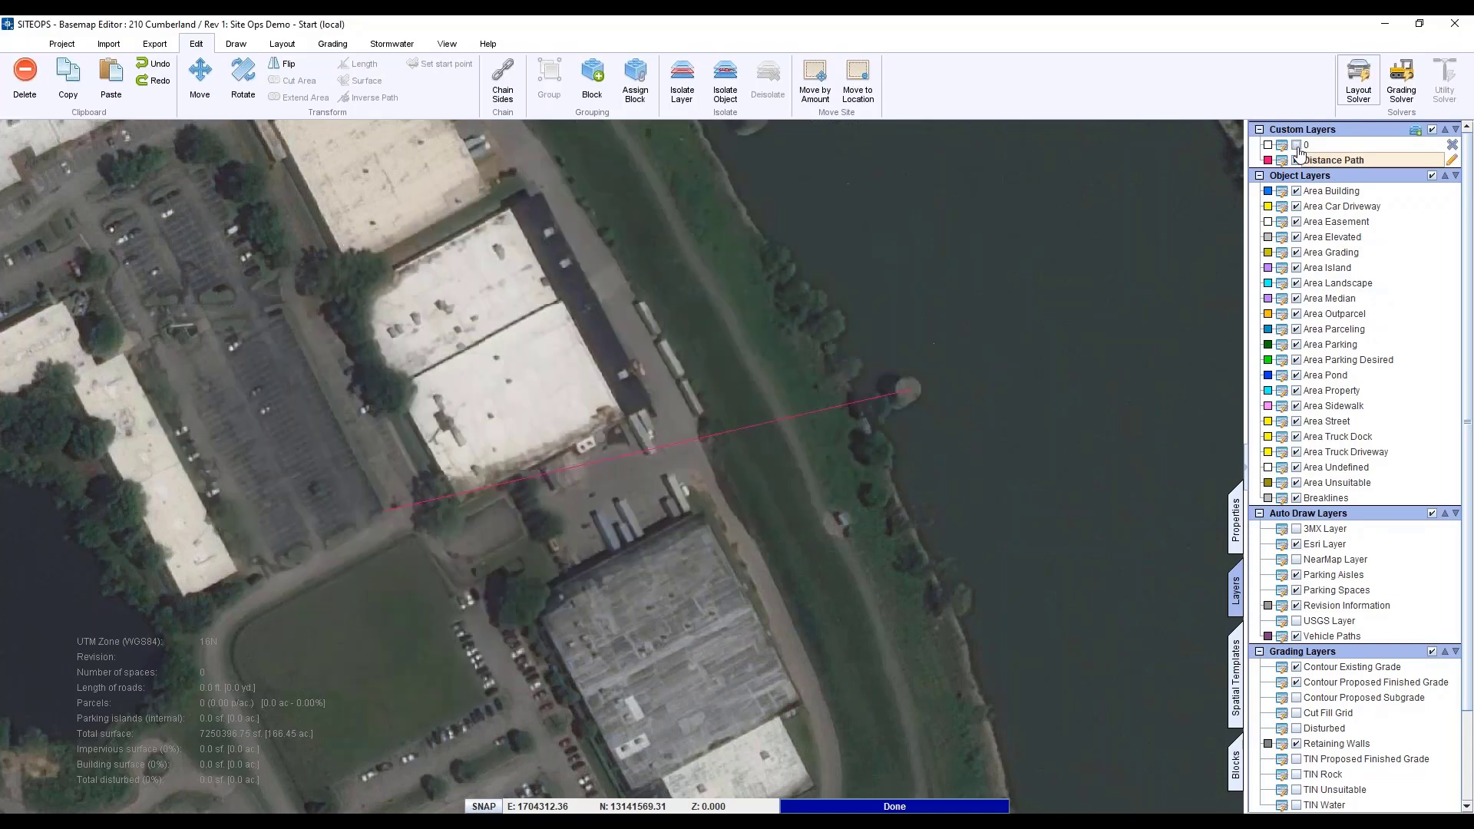
click(1298, 146)
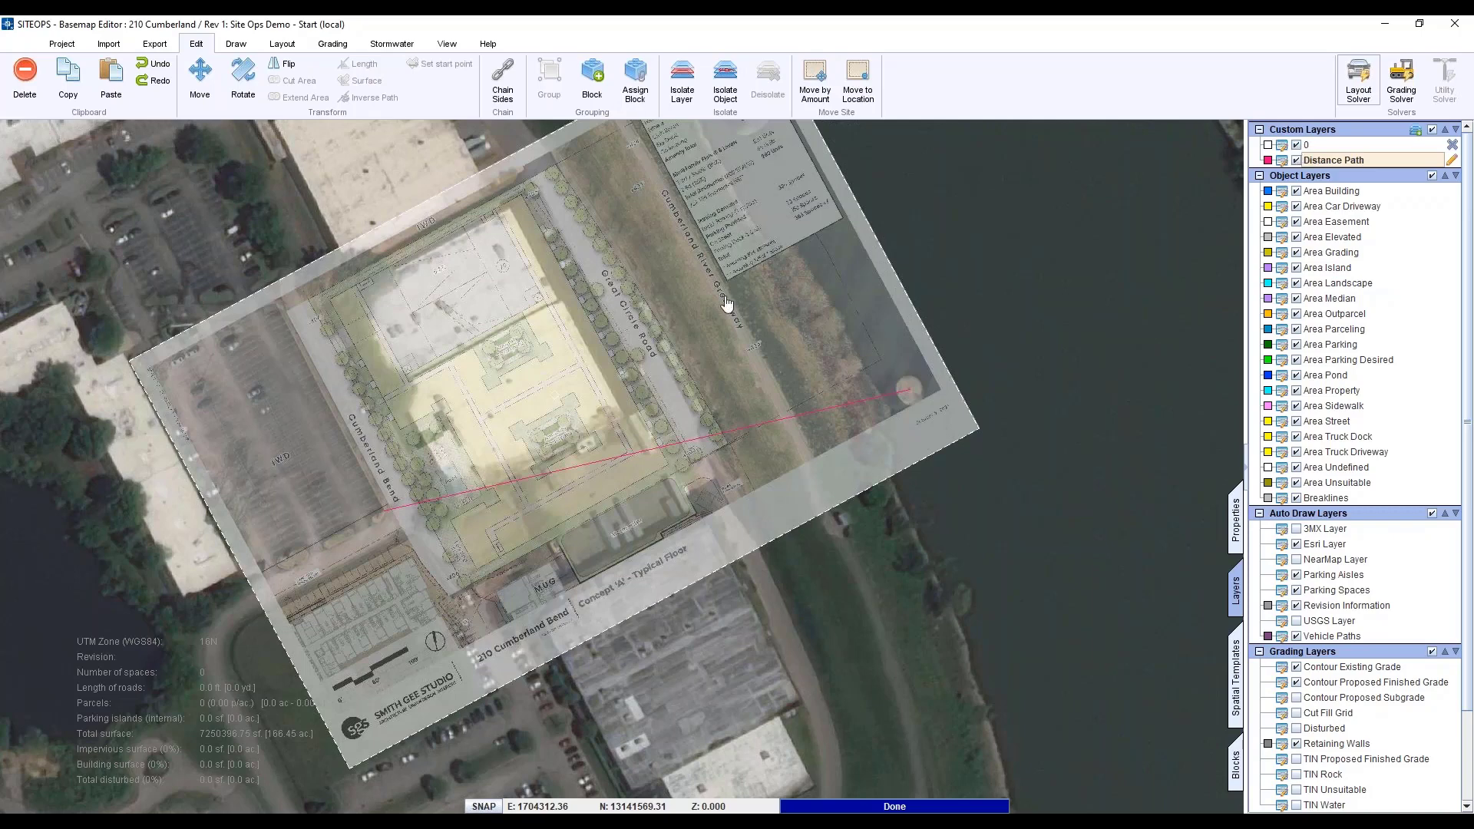
click(568, 445)
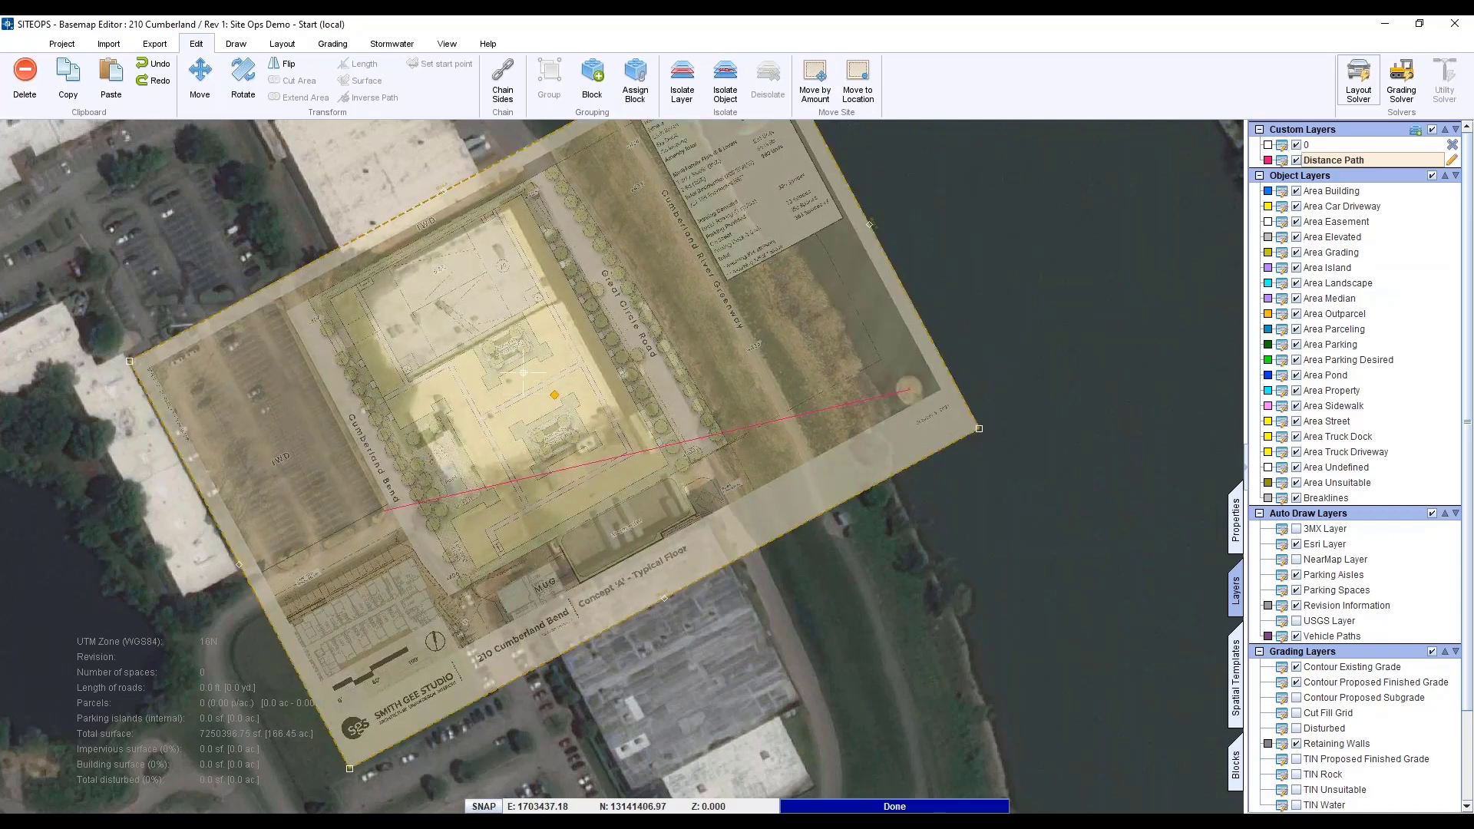
click(220, 190)
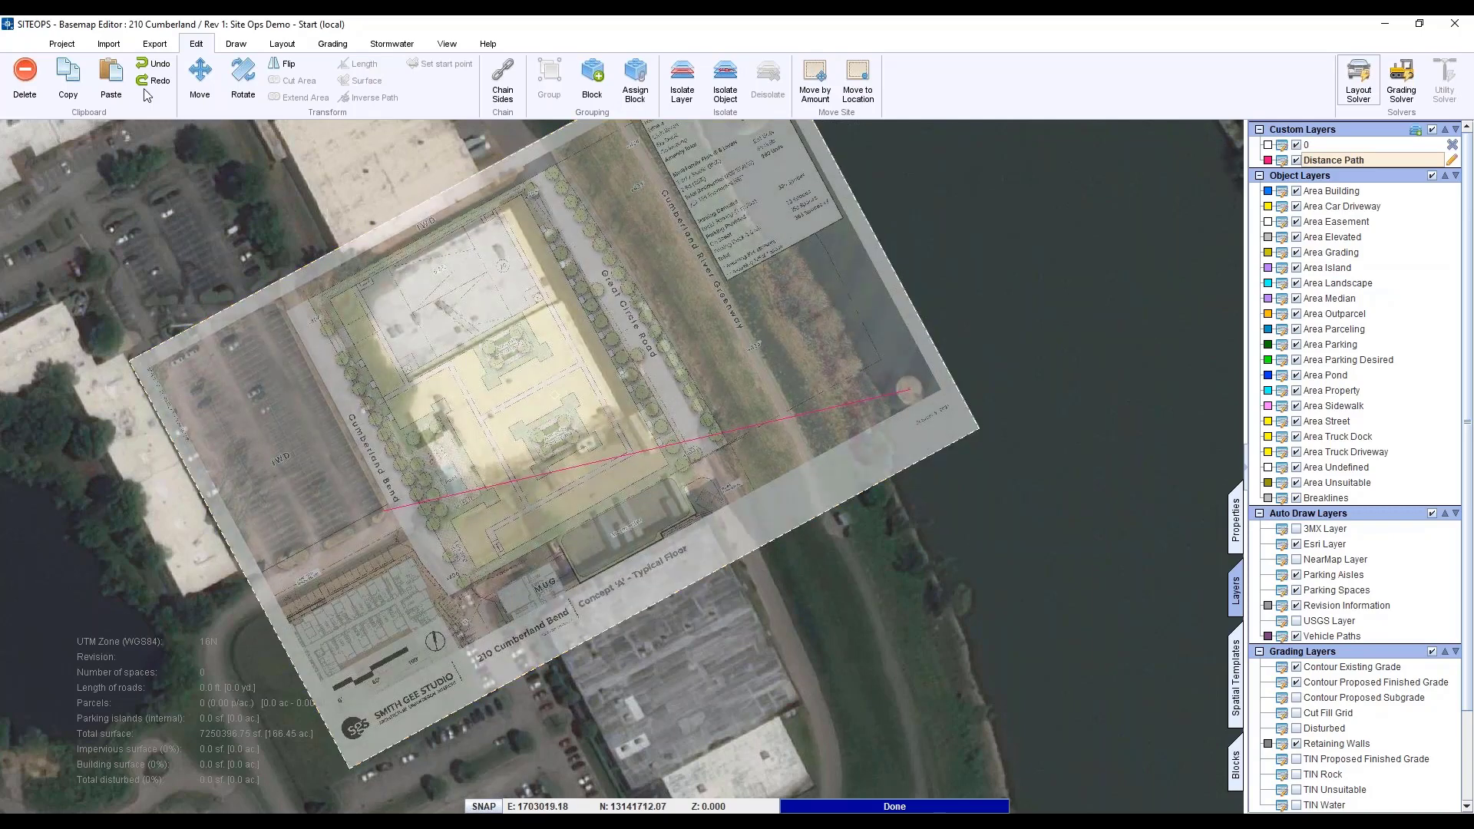
- Save the project revision
click(62, 44)
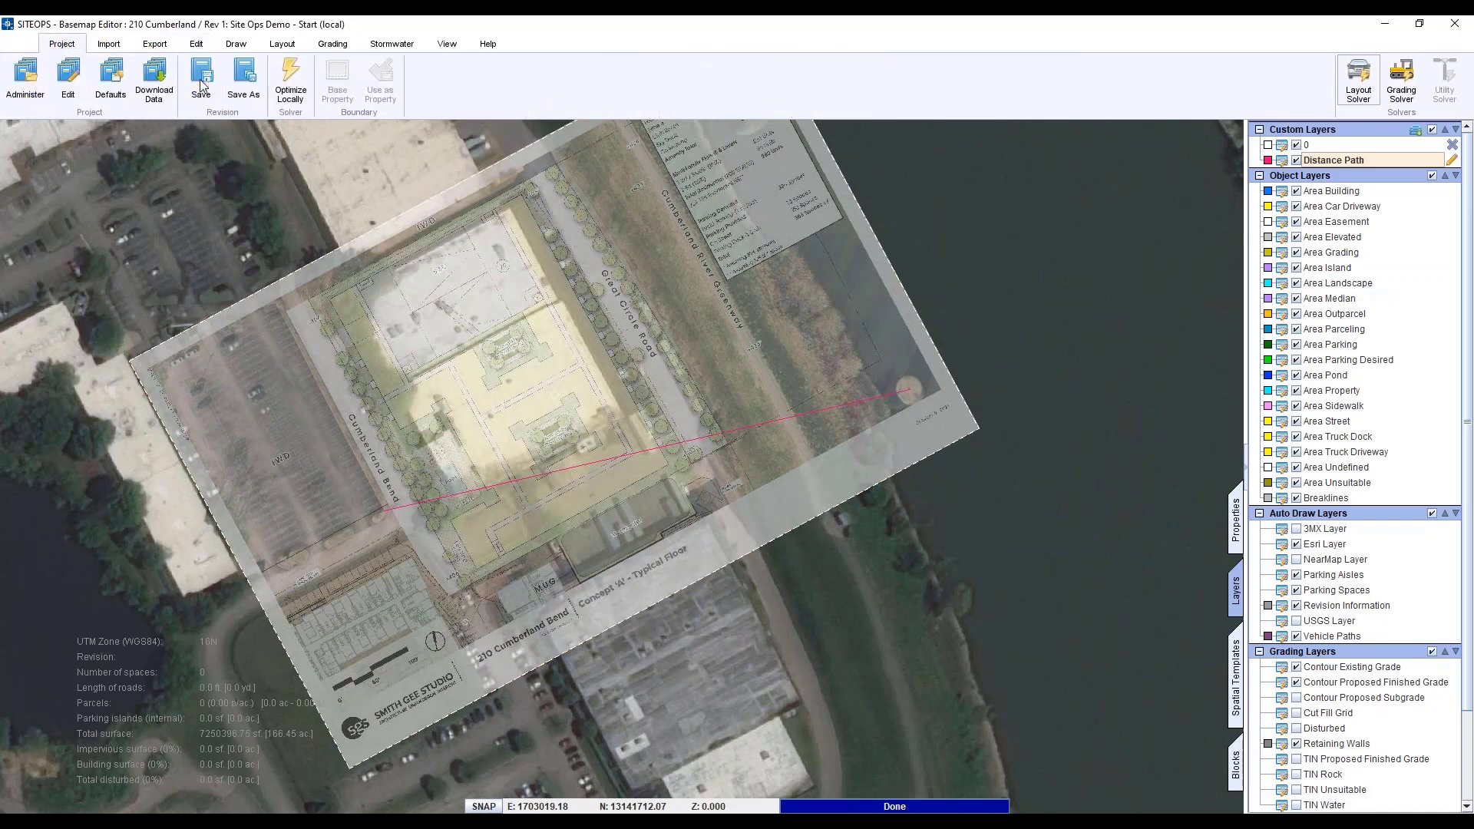
click(385, 344)
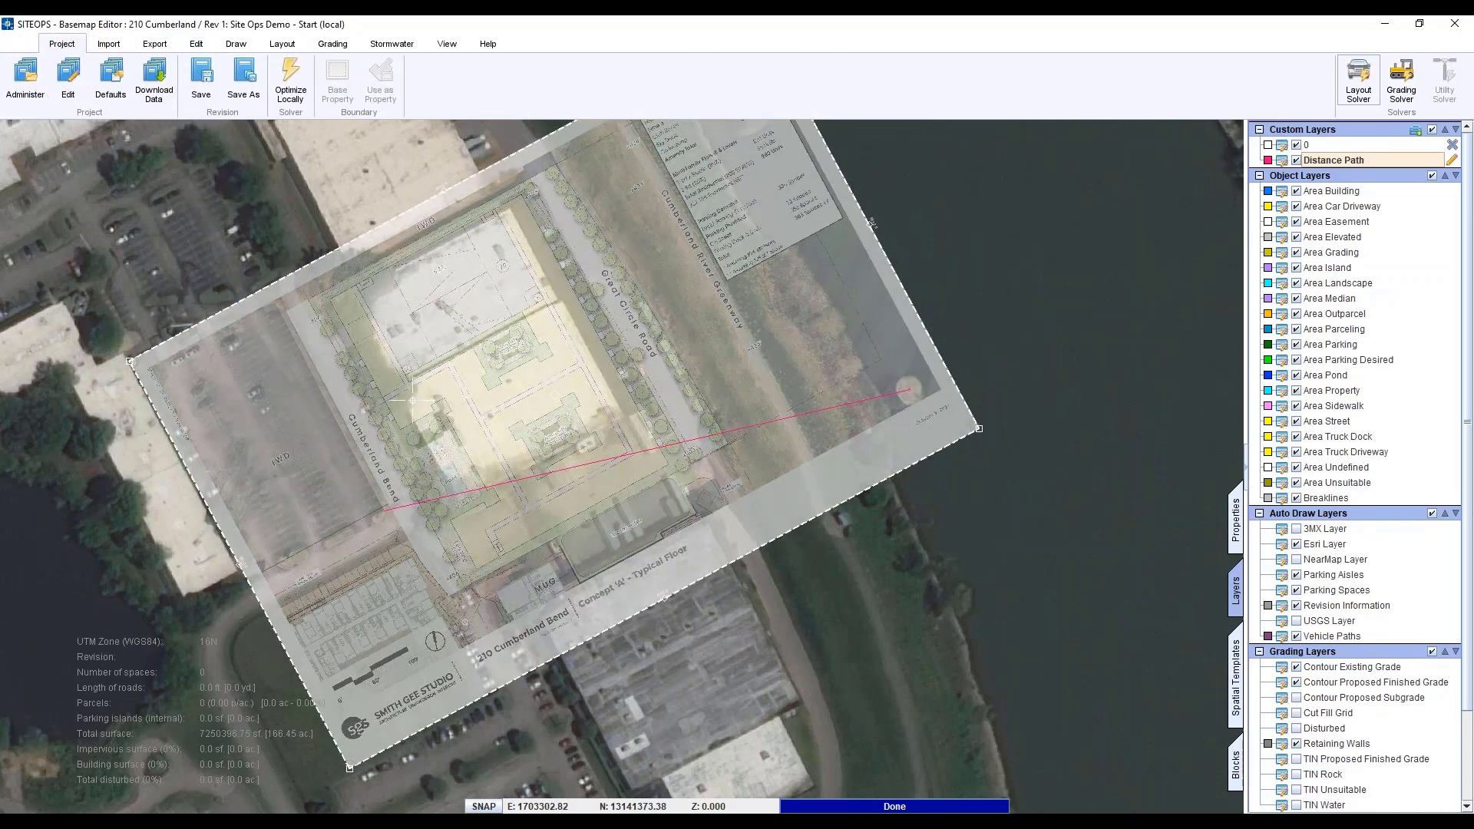
scroll(403, 389, up, 3)
scroll(412, 455, down, 1)
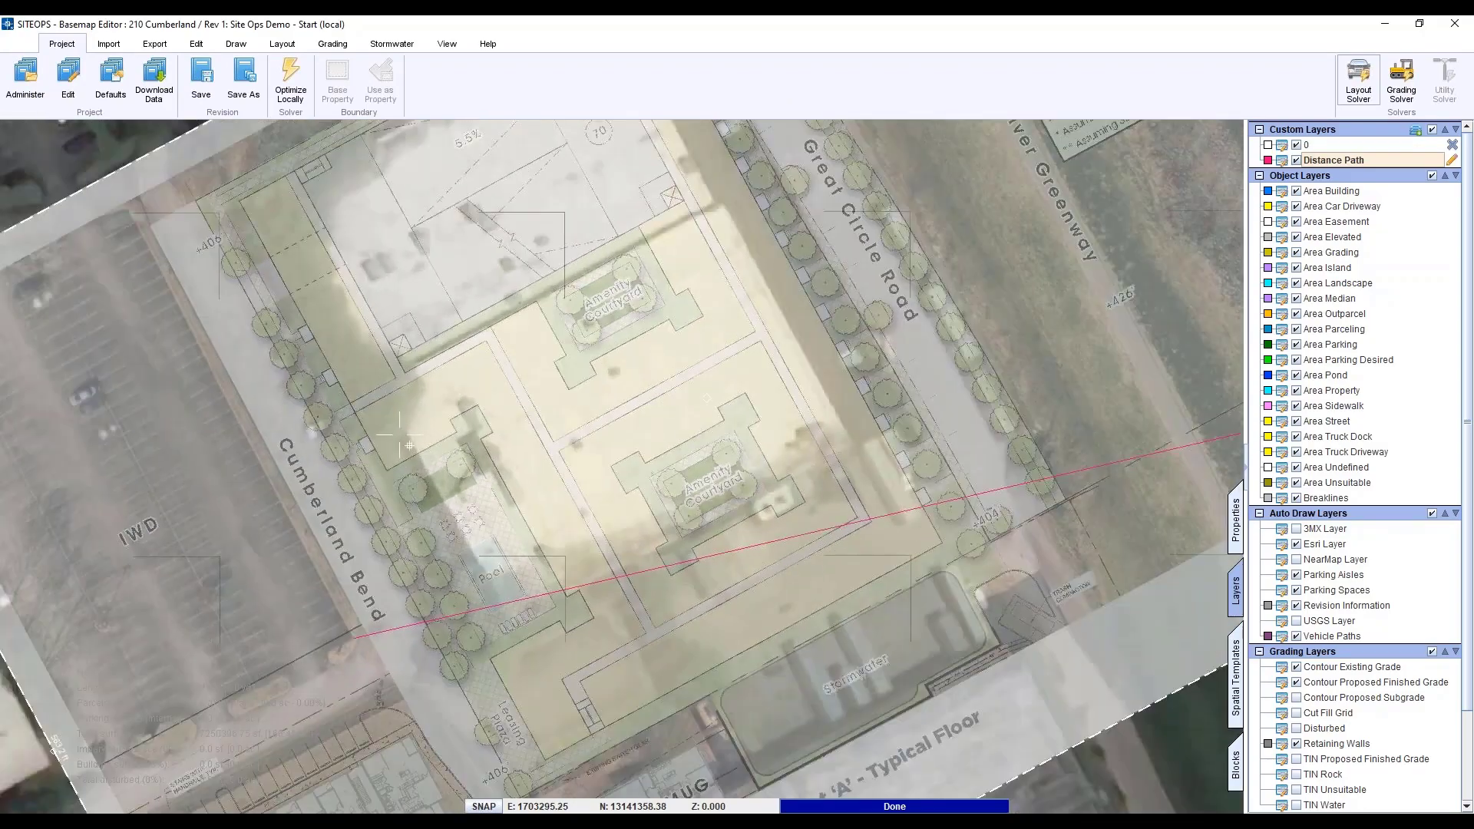